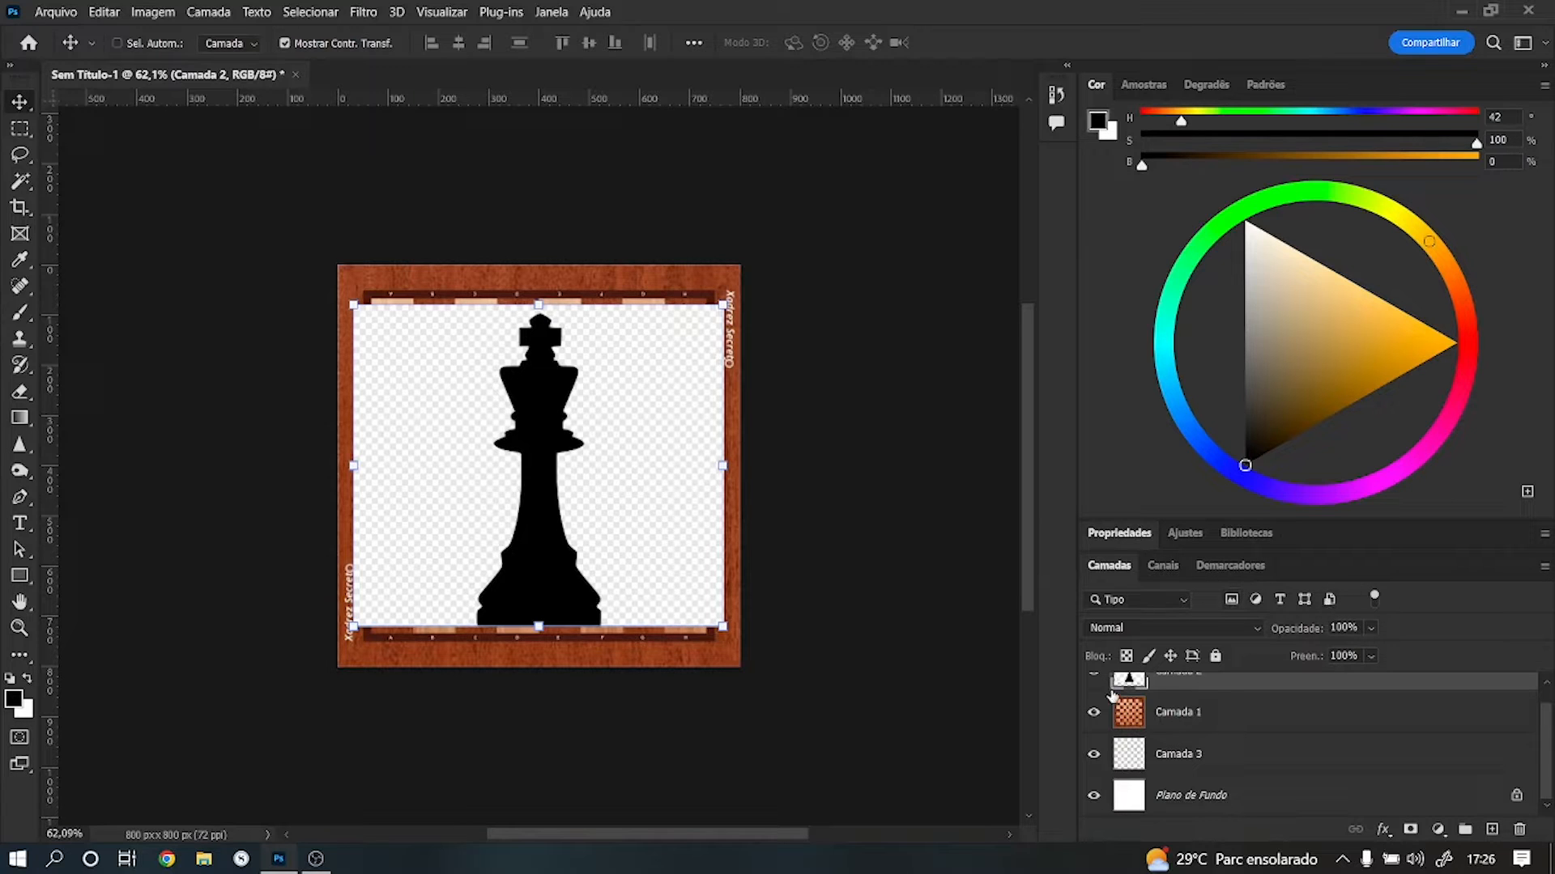
Step: Hide Camada 2, Camada 1 and Camada 3, and unlock the background so it becomes a regular layer
left_click_drag(1093, 679, 1096, 775)
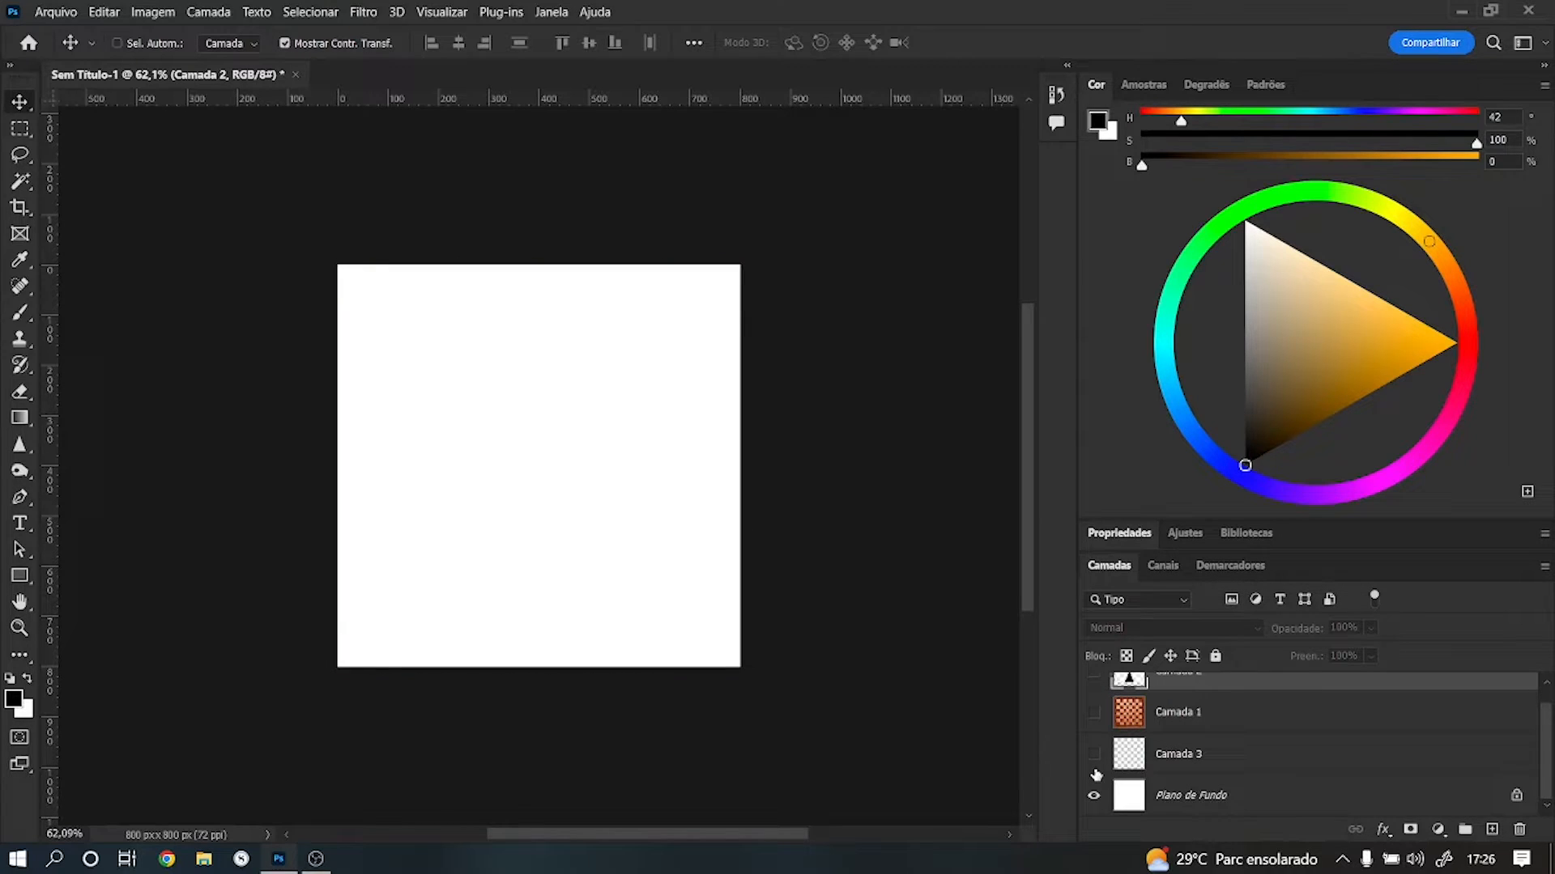
left_click(1132, 813)
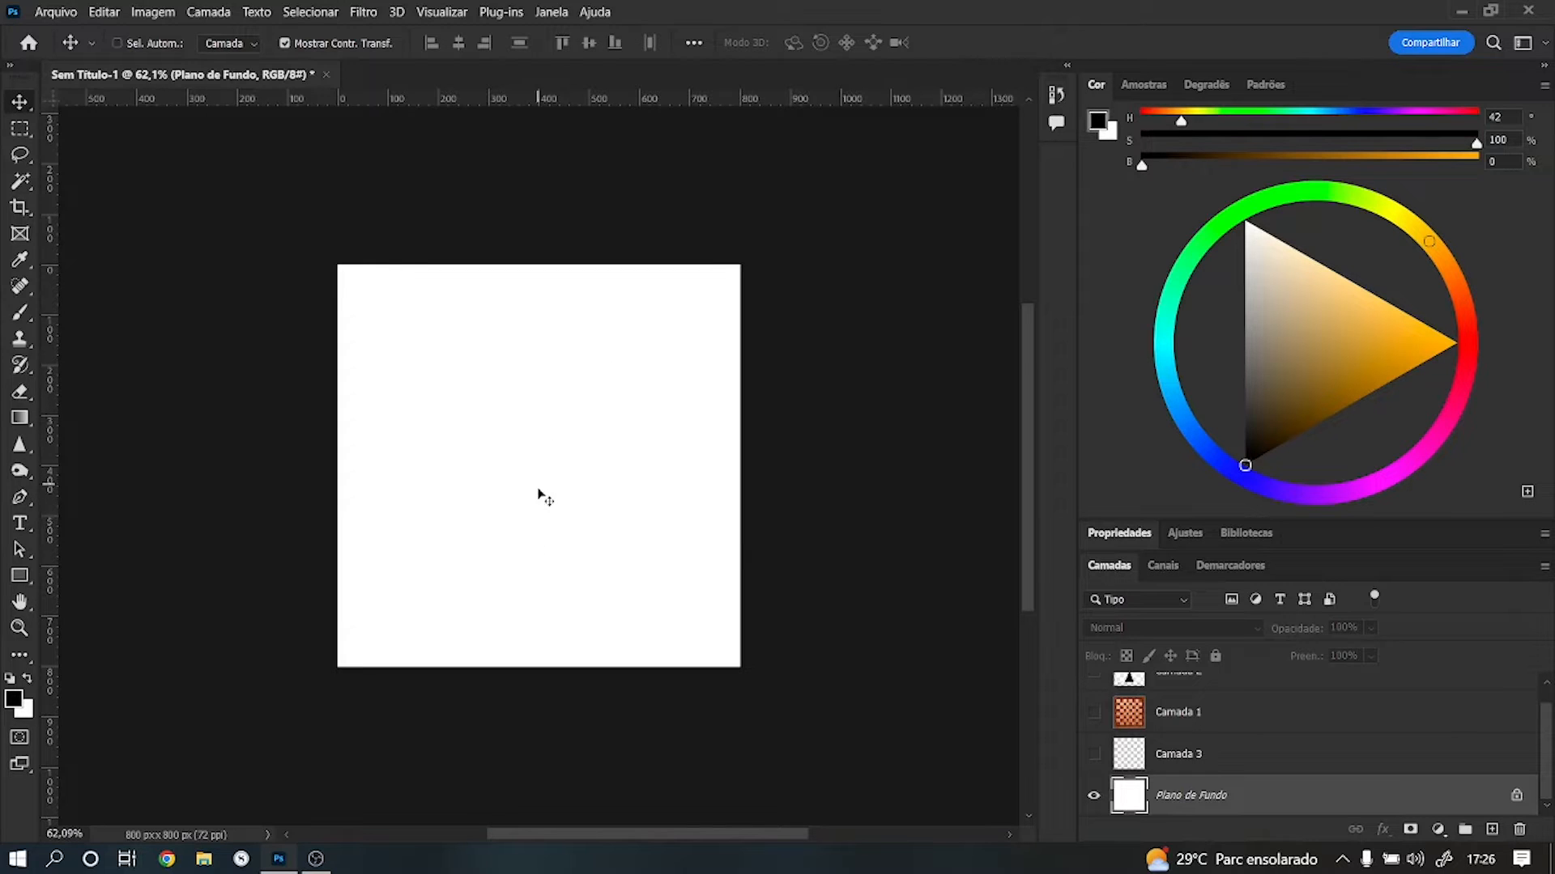
left_click(1517, 797)
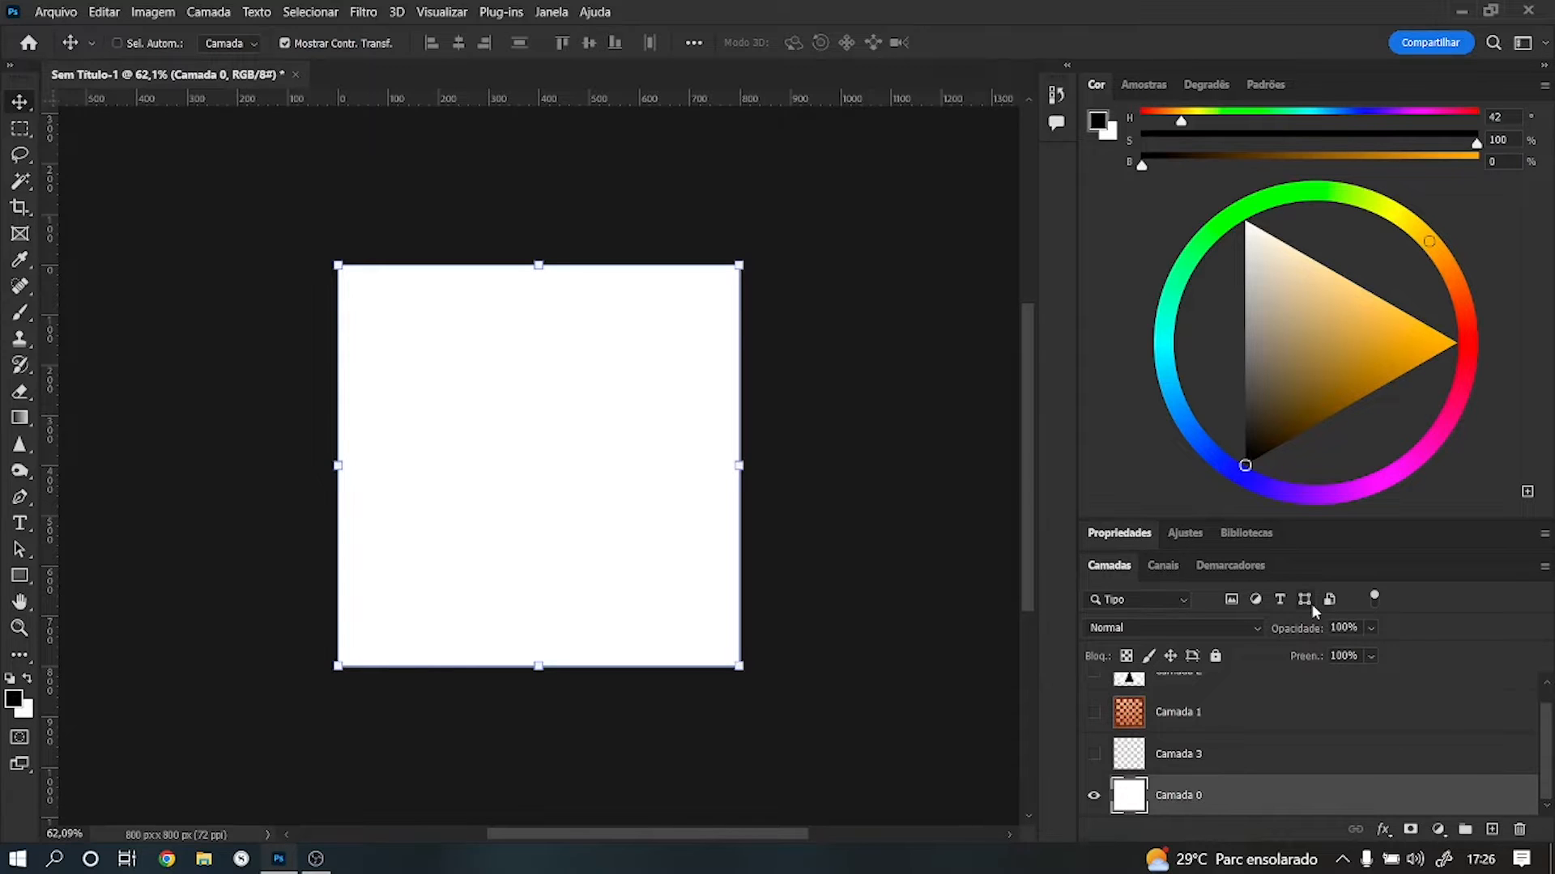
Step: Fully lock Camada 0 and enlarge the layer list so all layers fit
left_click(1216, 658)
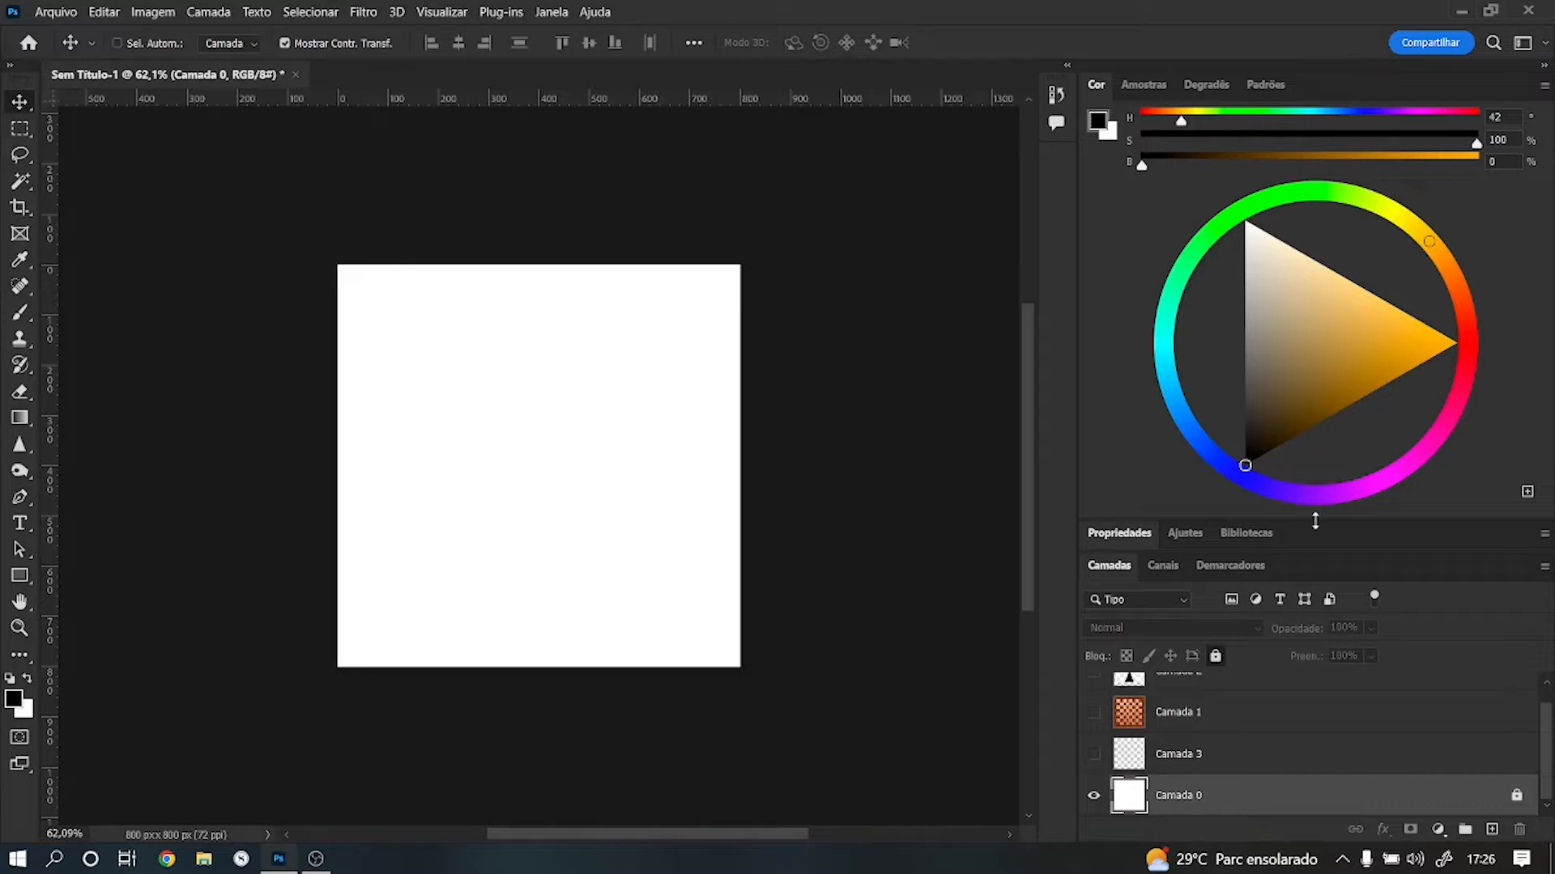
left_click_drag(1317, 522, 1320, 380)
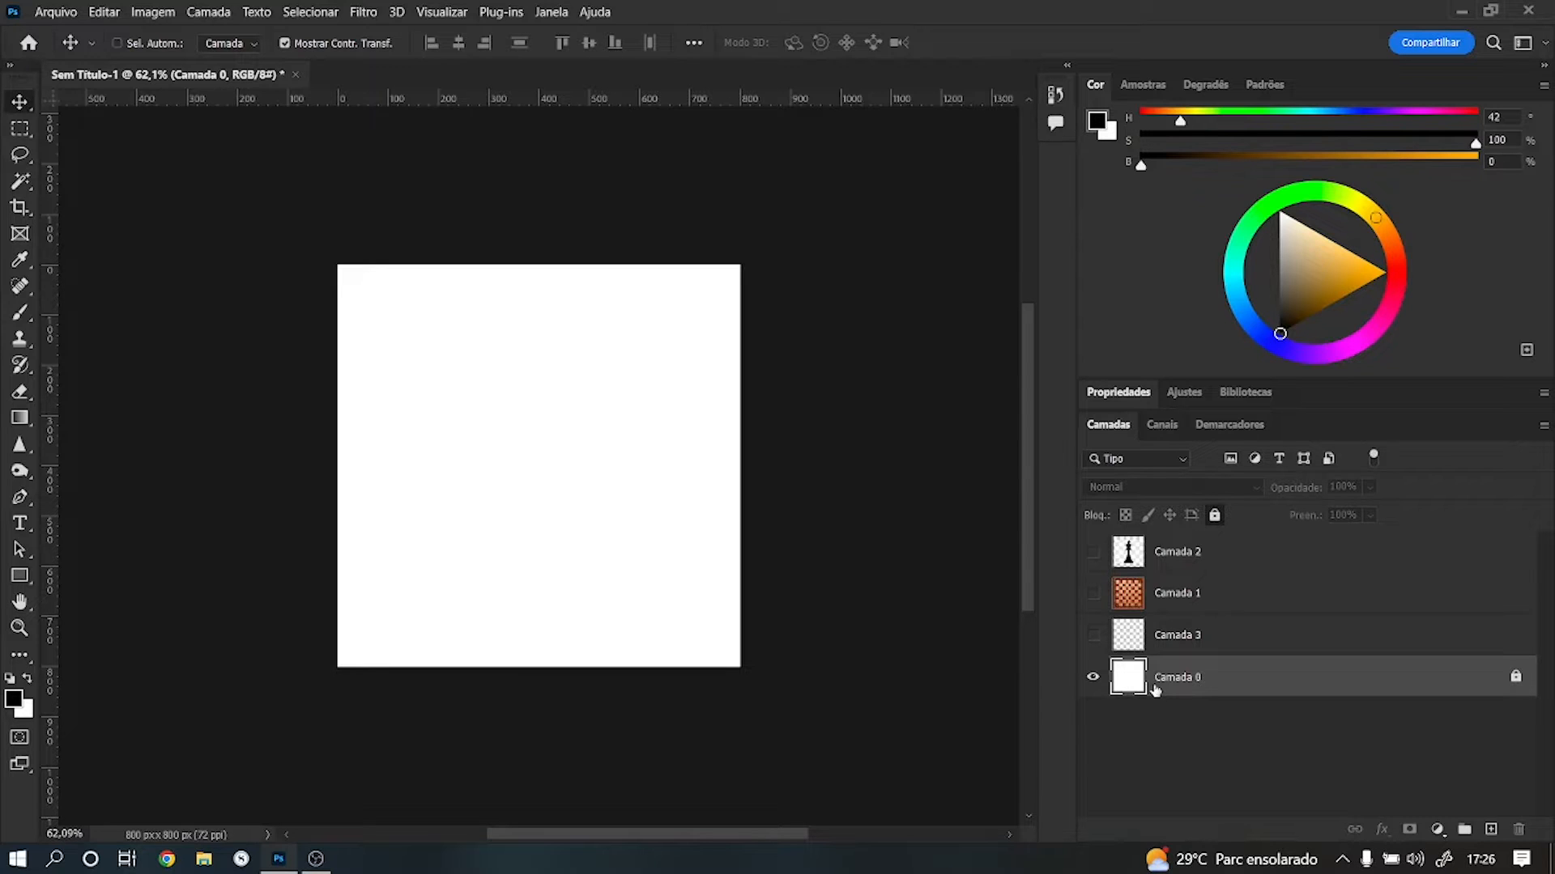
Step: Make the empty Camada 3 layer visible and rename it NOVA
left_click(1127, 638)
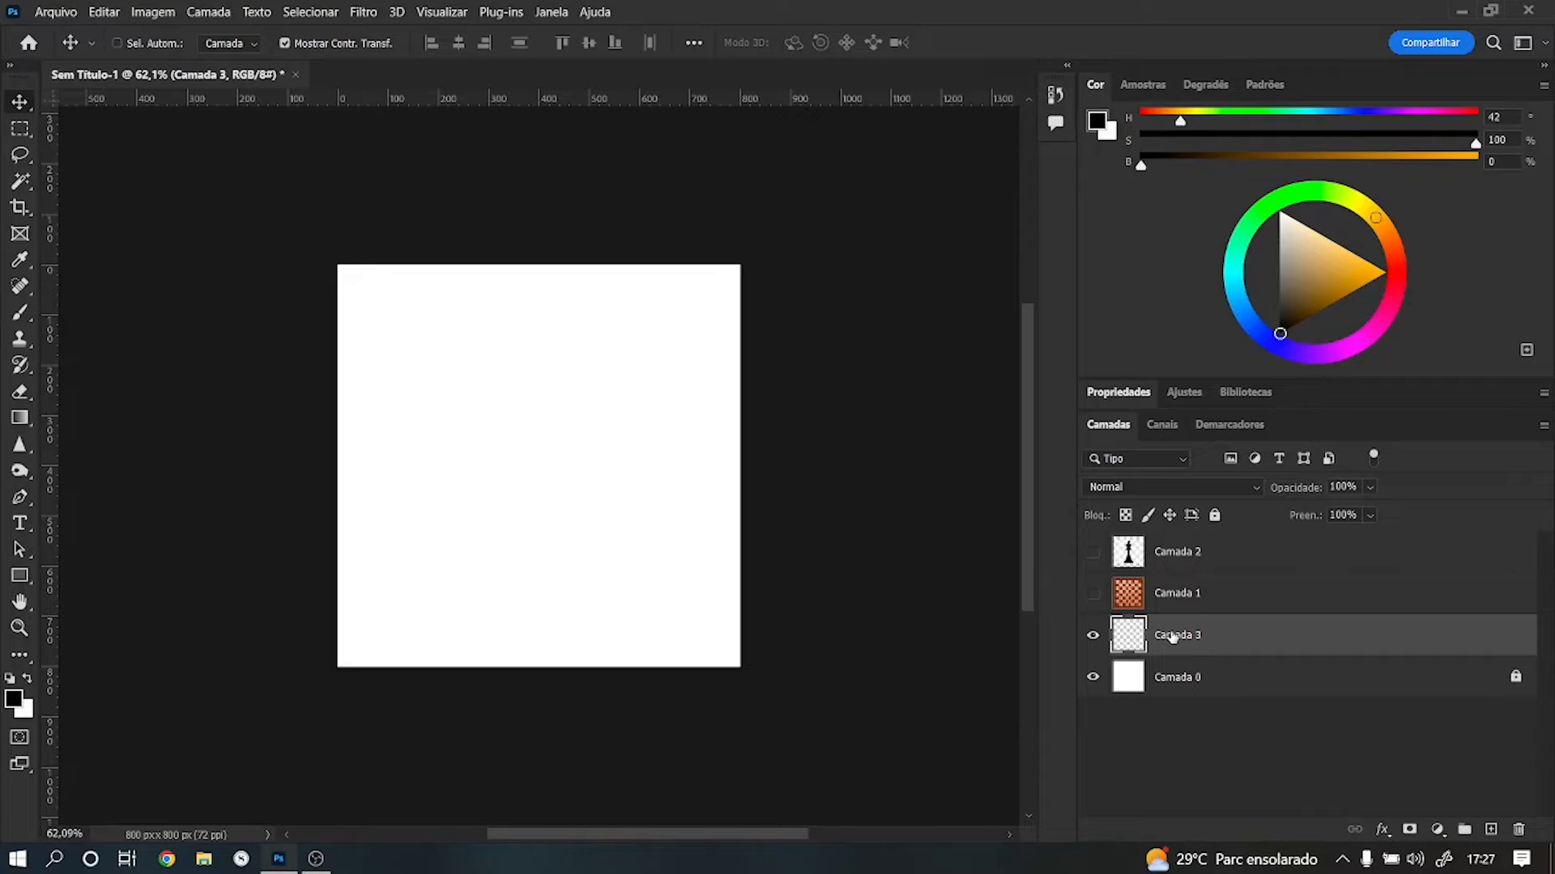
double_click(1174, 636)
left_click_drag(1211, 633, 1090, 632)
type("NOVA")
key("Return")
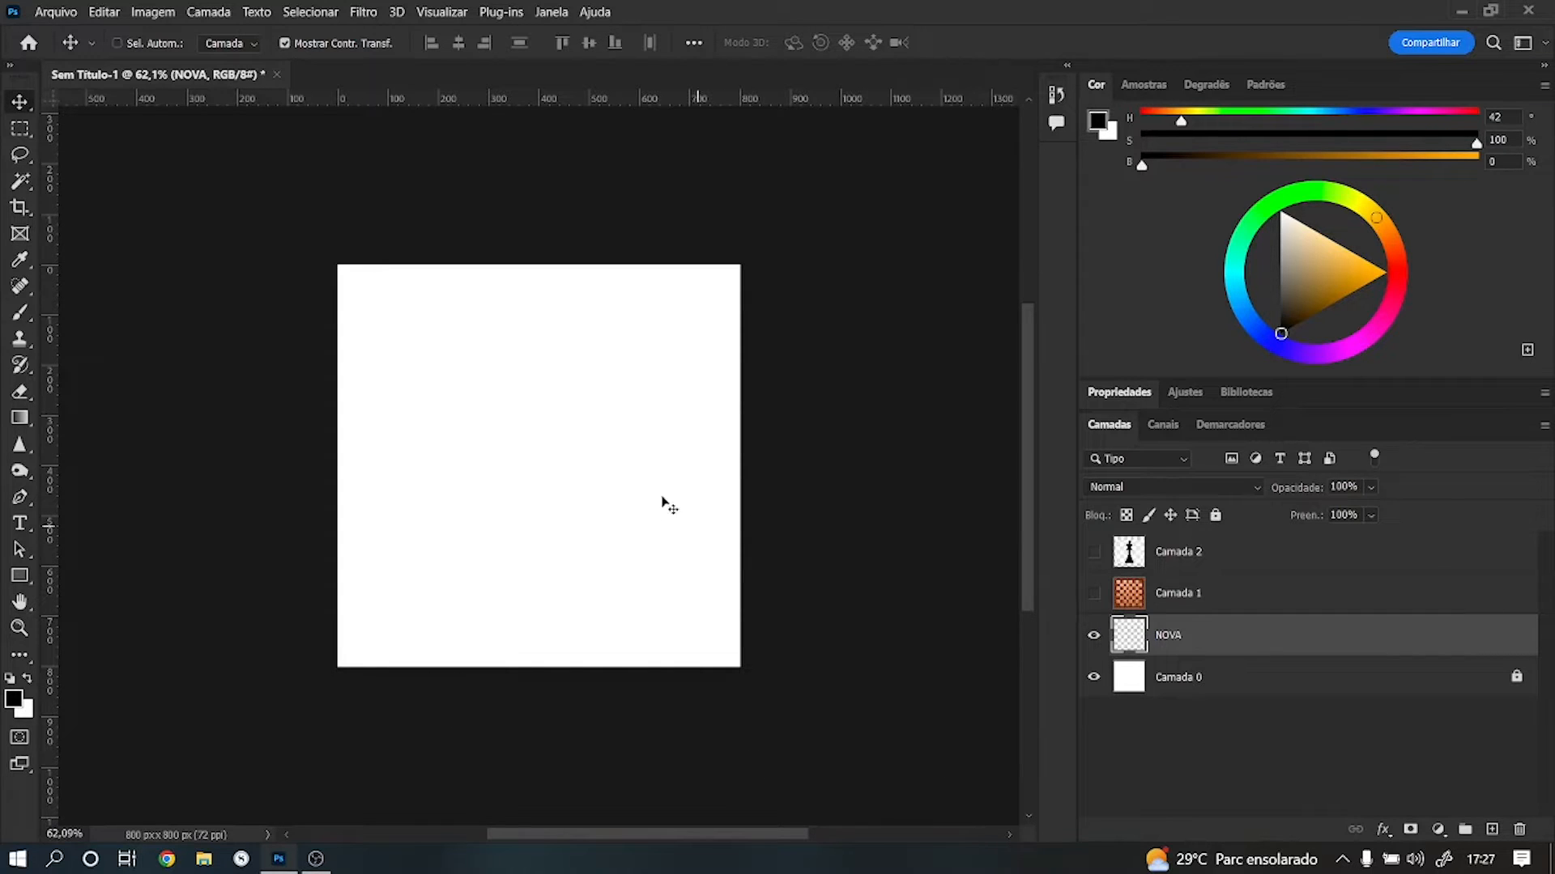
Step: Show the chessboard layer Camada 1 and the chess king layer Camada 2, selecting each one
left_click(1094, 594)
left_click(1132, 609)
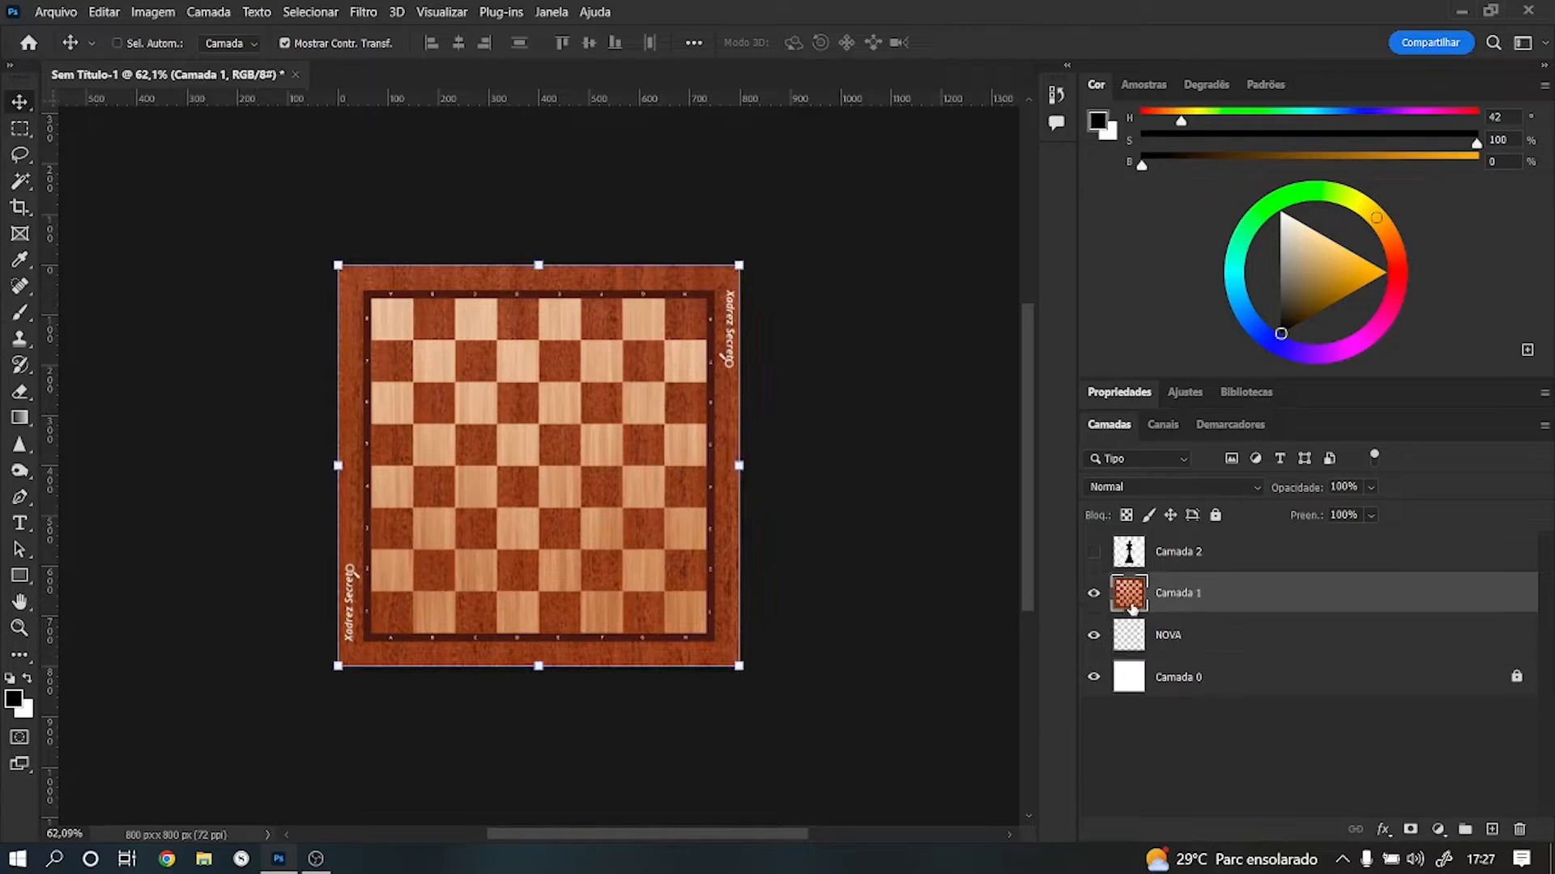
left_click(1094, 551)
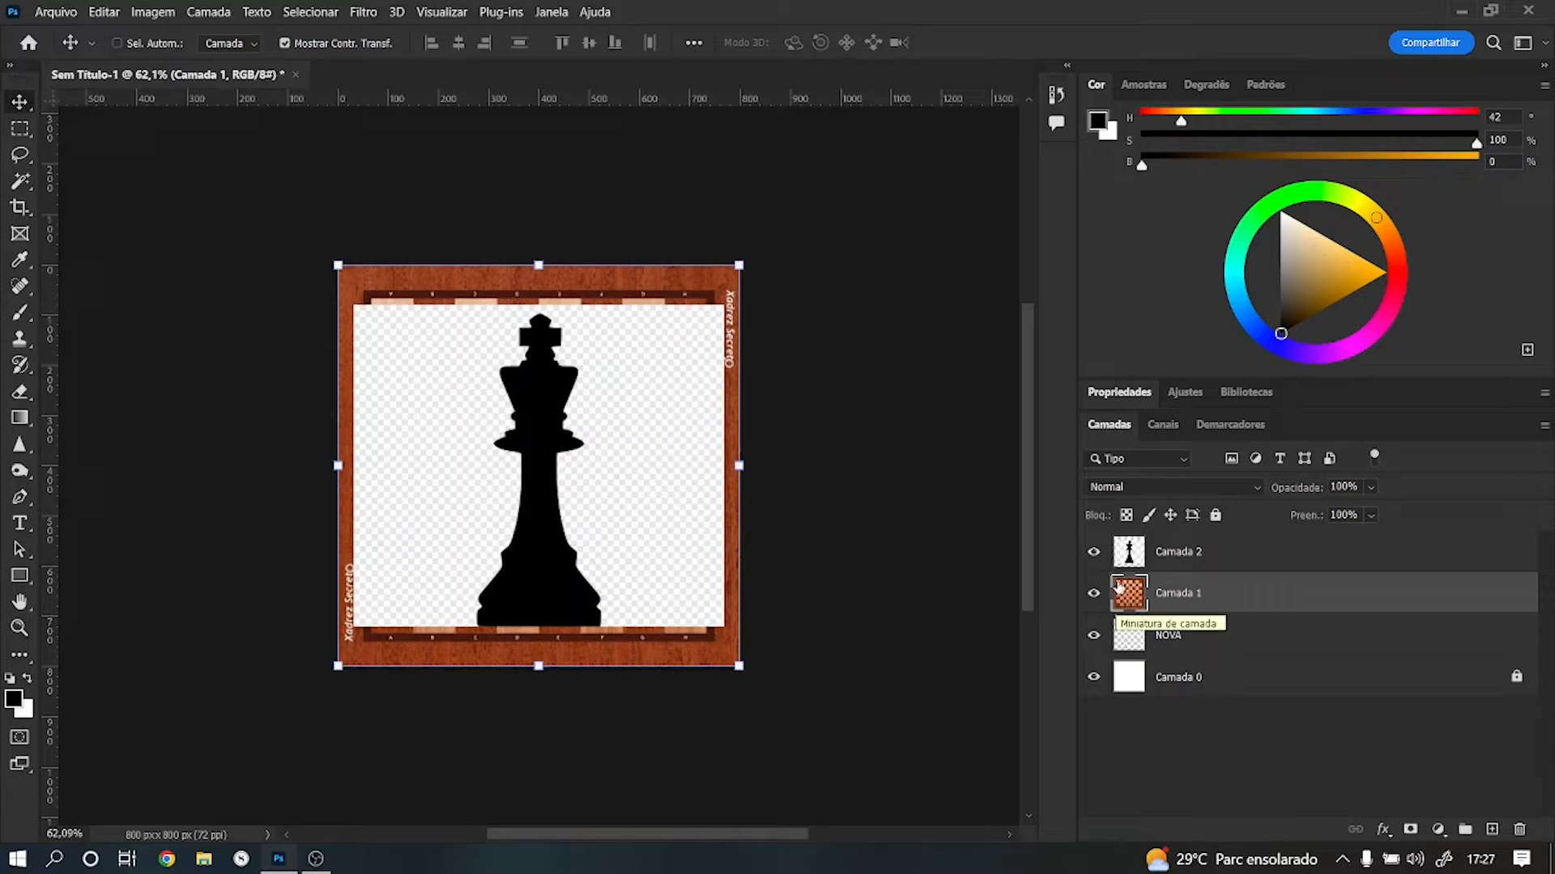
left_click(1130, 559)
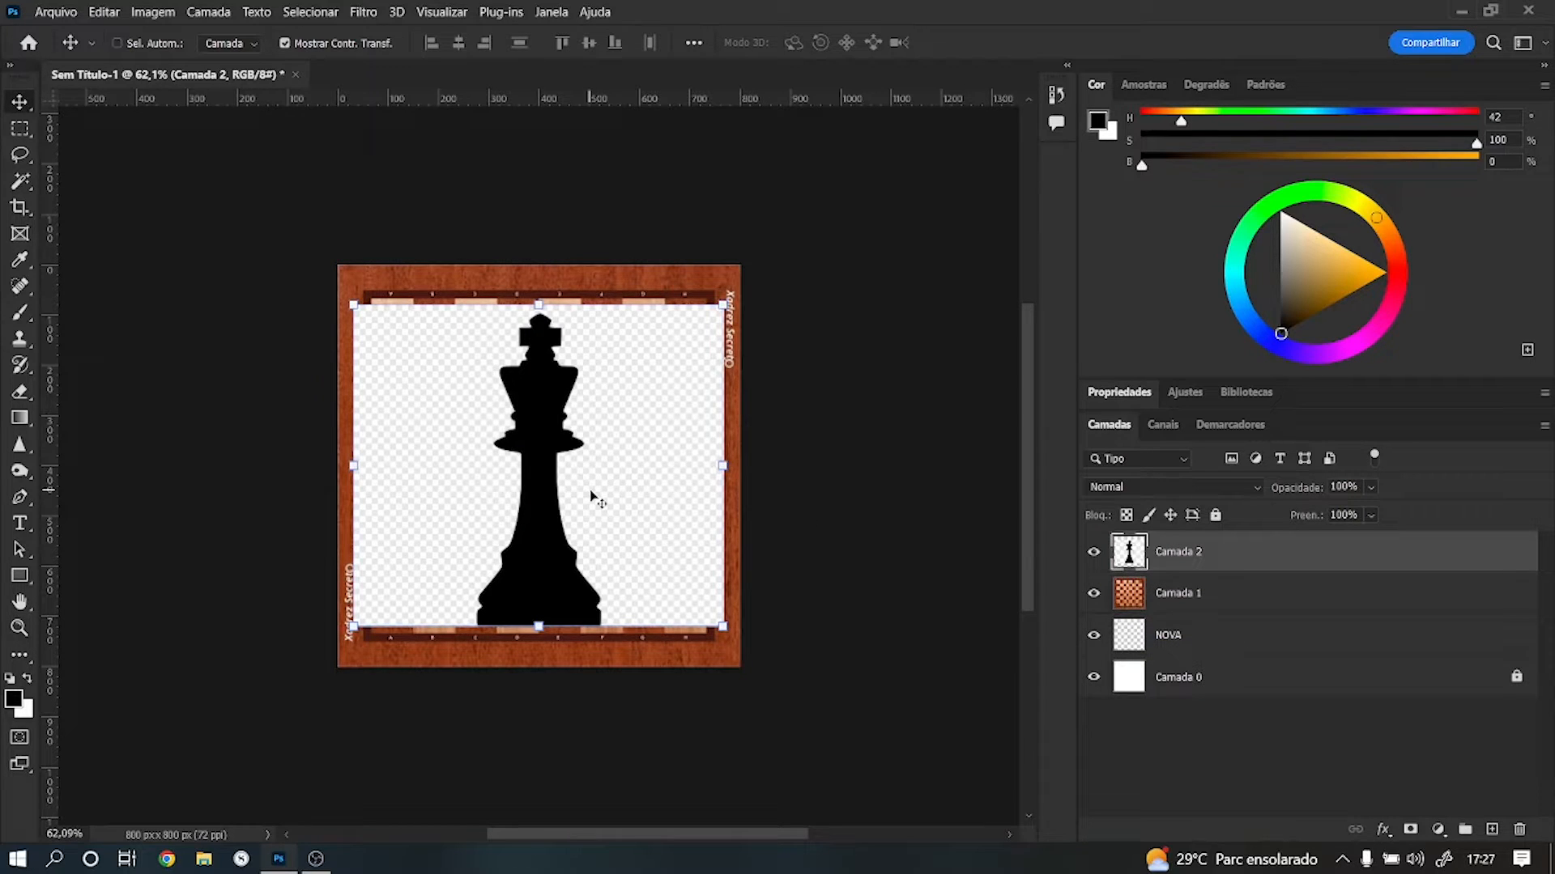
Step: Hide Camada 2, Camada 1 and NOVA so only Camada 0 stays visible
left_click(1094, 551)
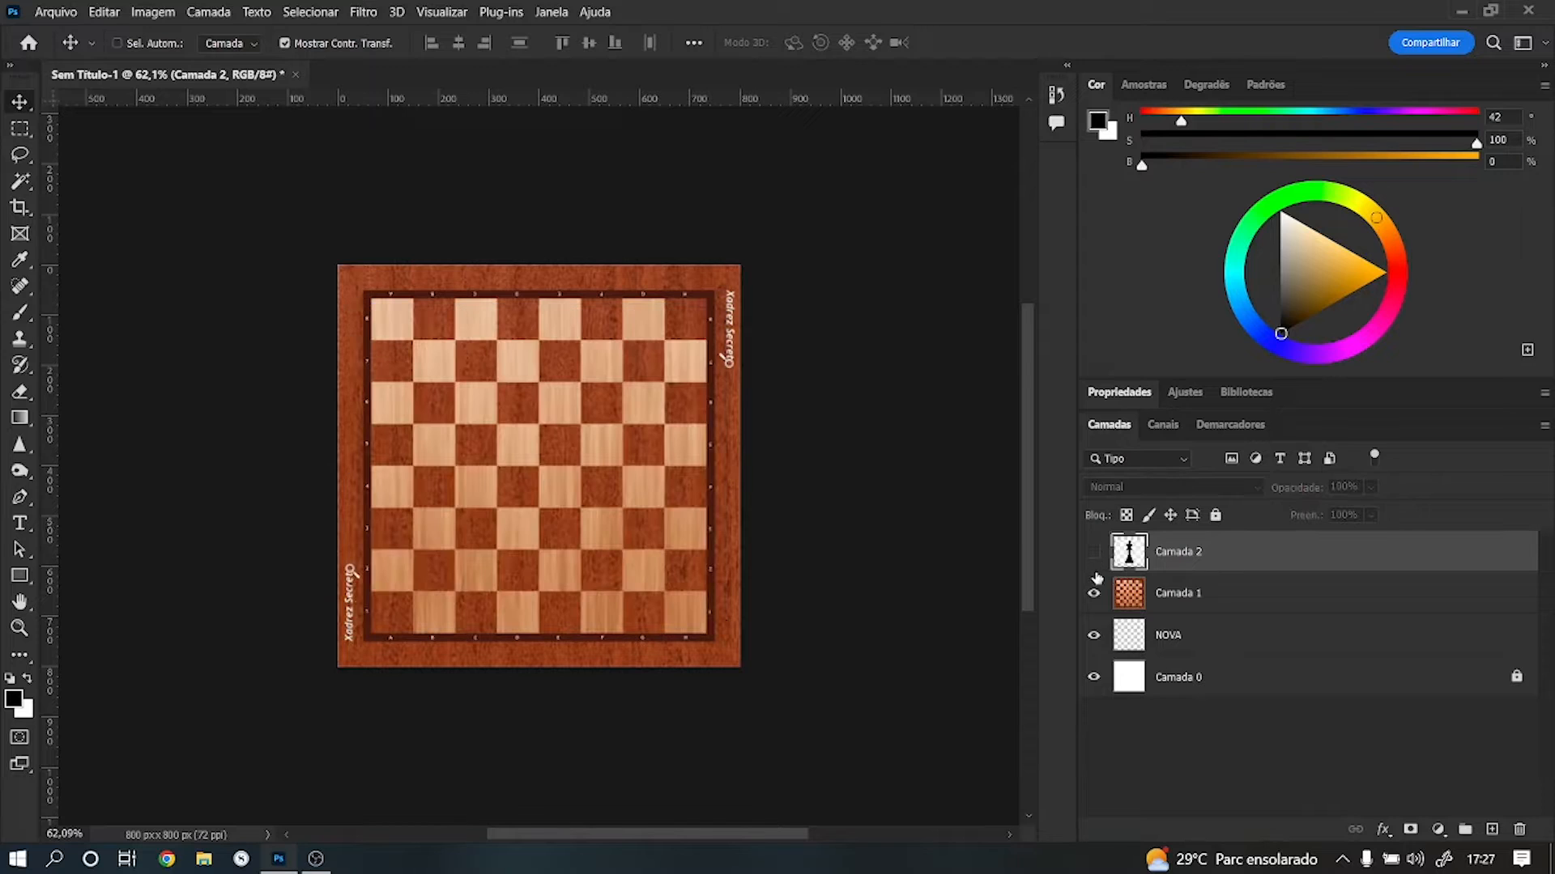
left_click(1094, 593)
left_click(1093, 635)
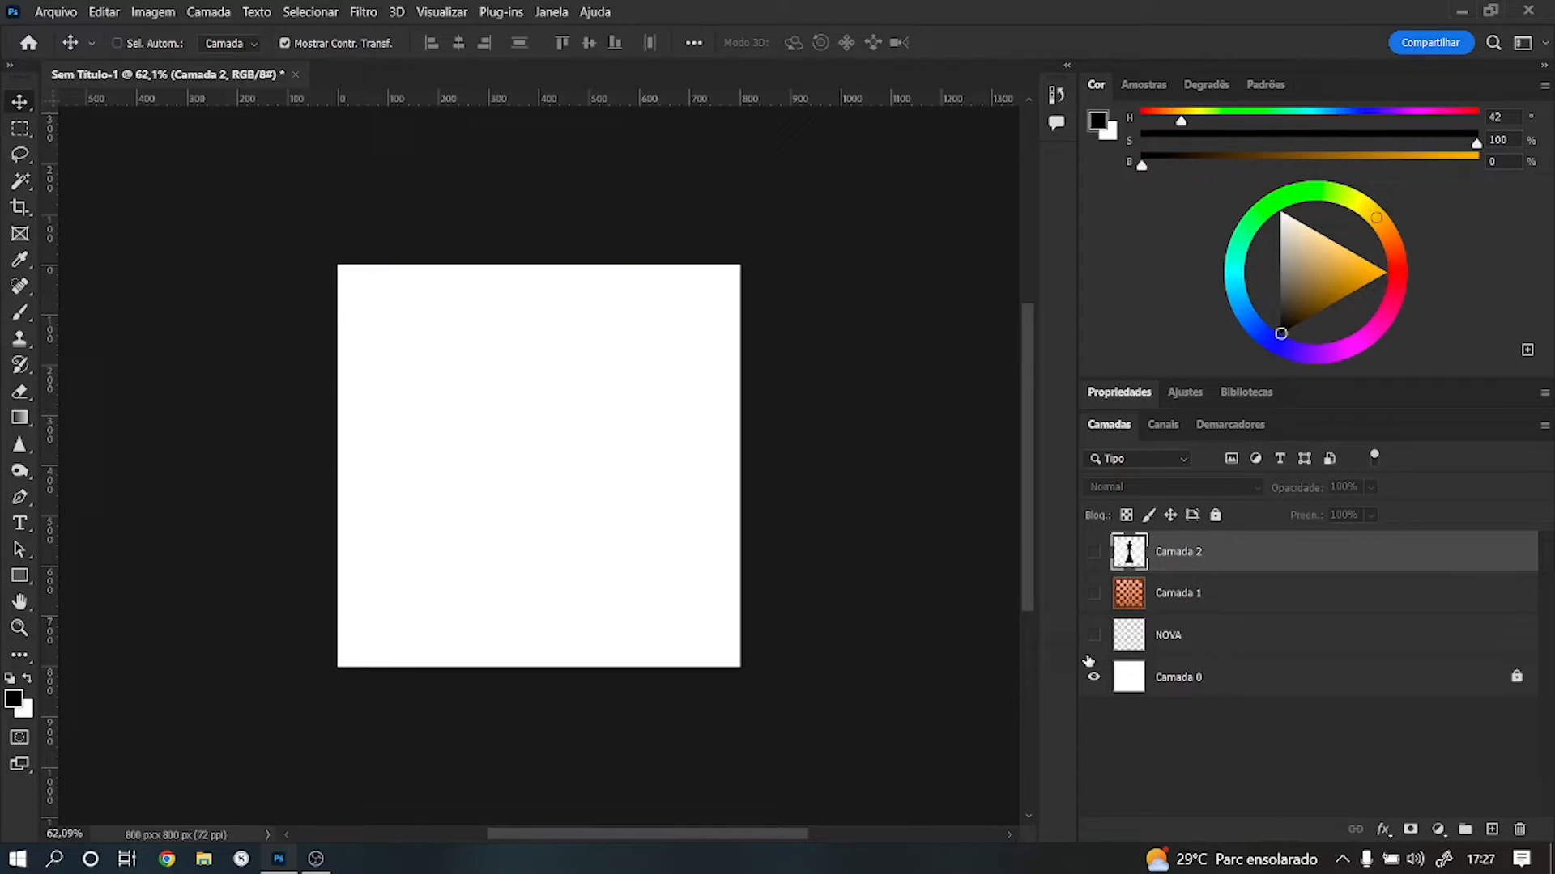
Step: Create a new empty layer directly above Camada 0 and delete it
left_click(1143, 681)
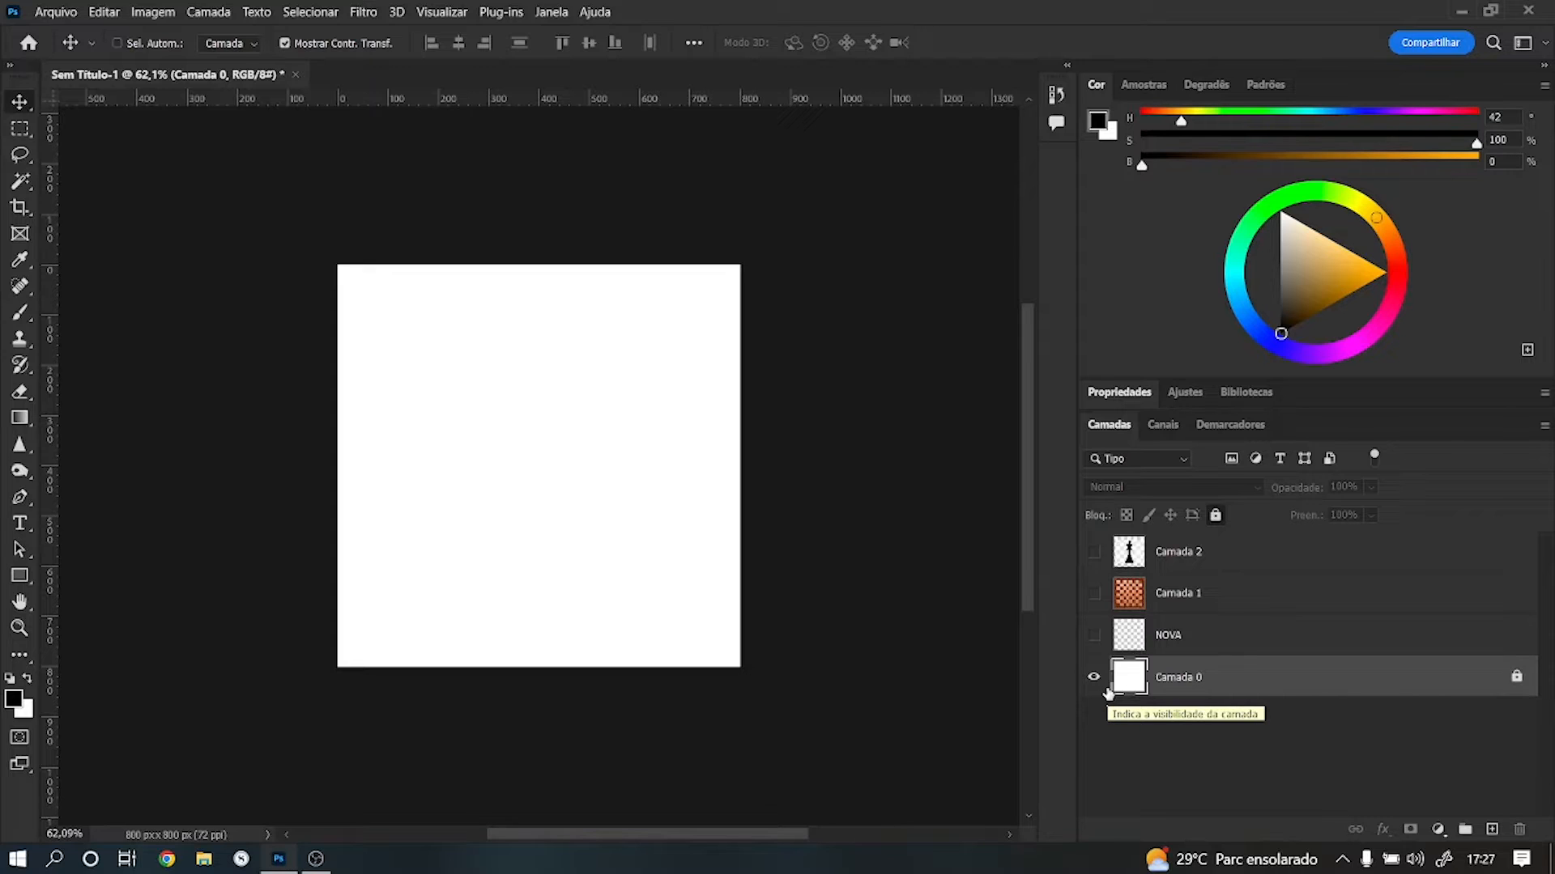
left_click(1492, 830)
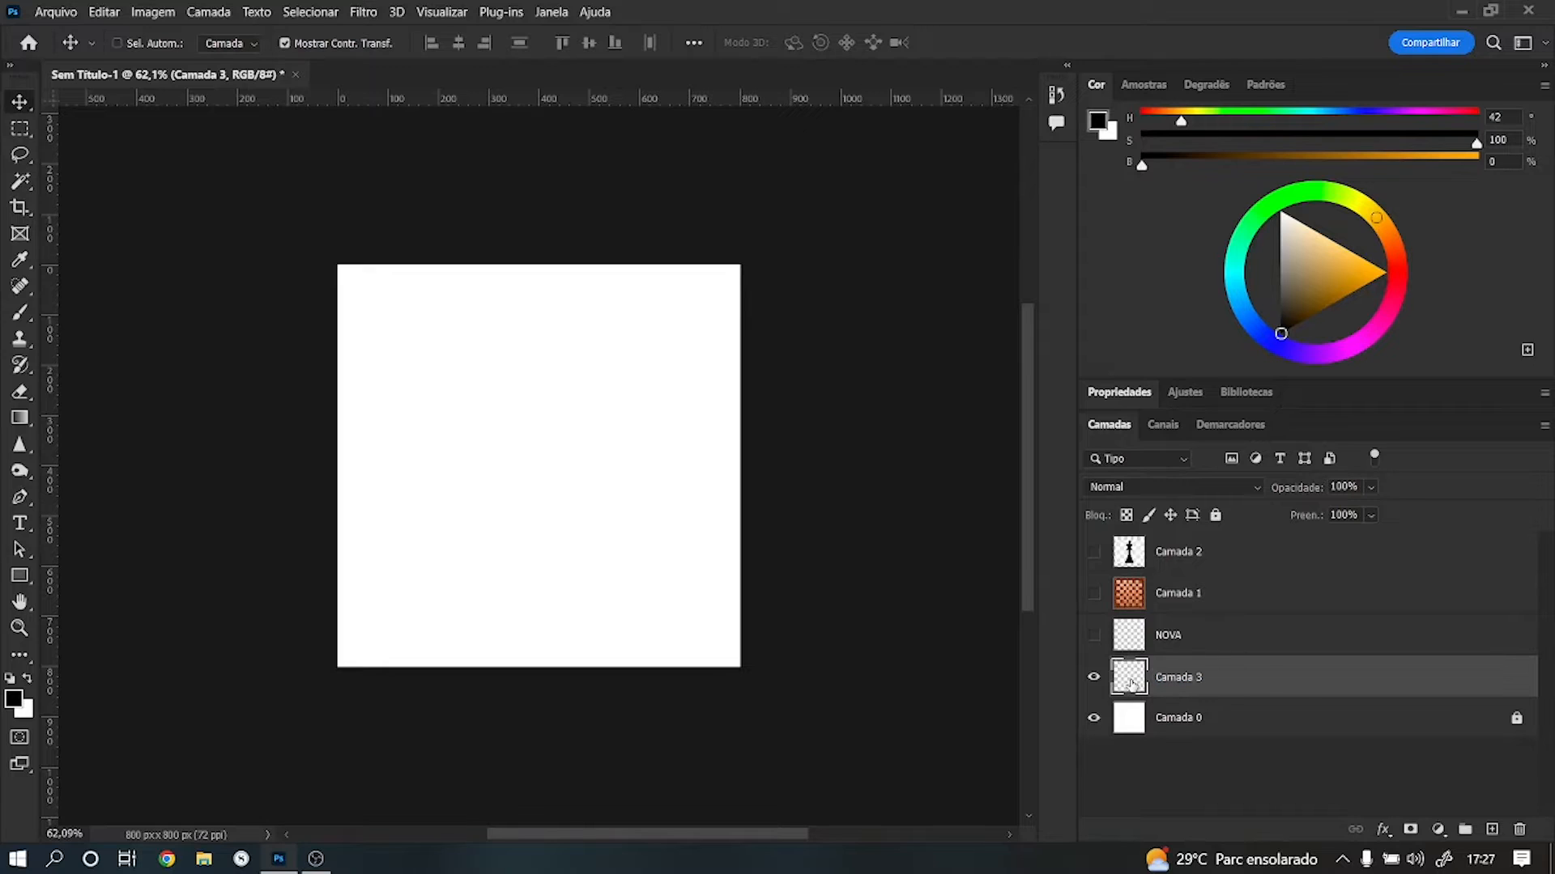
left_click_drag(1449, 678, 1520, 829)
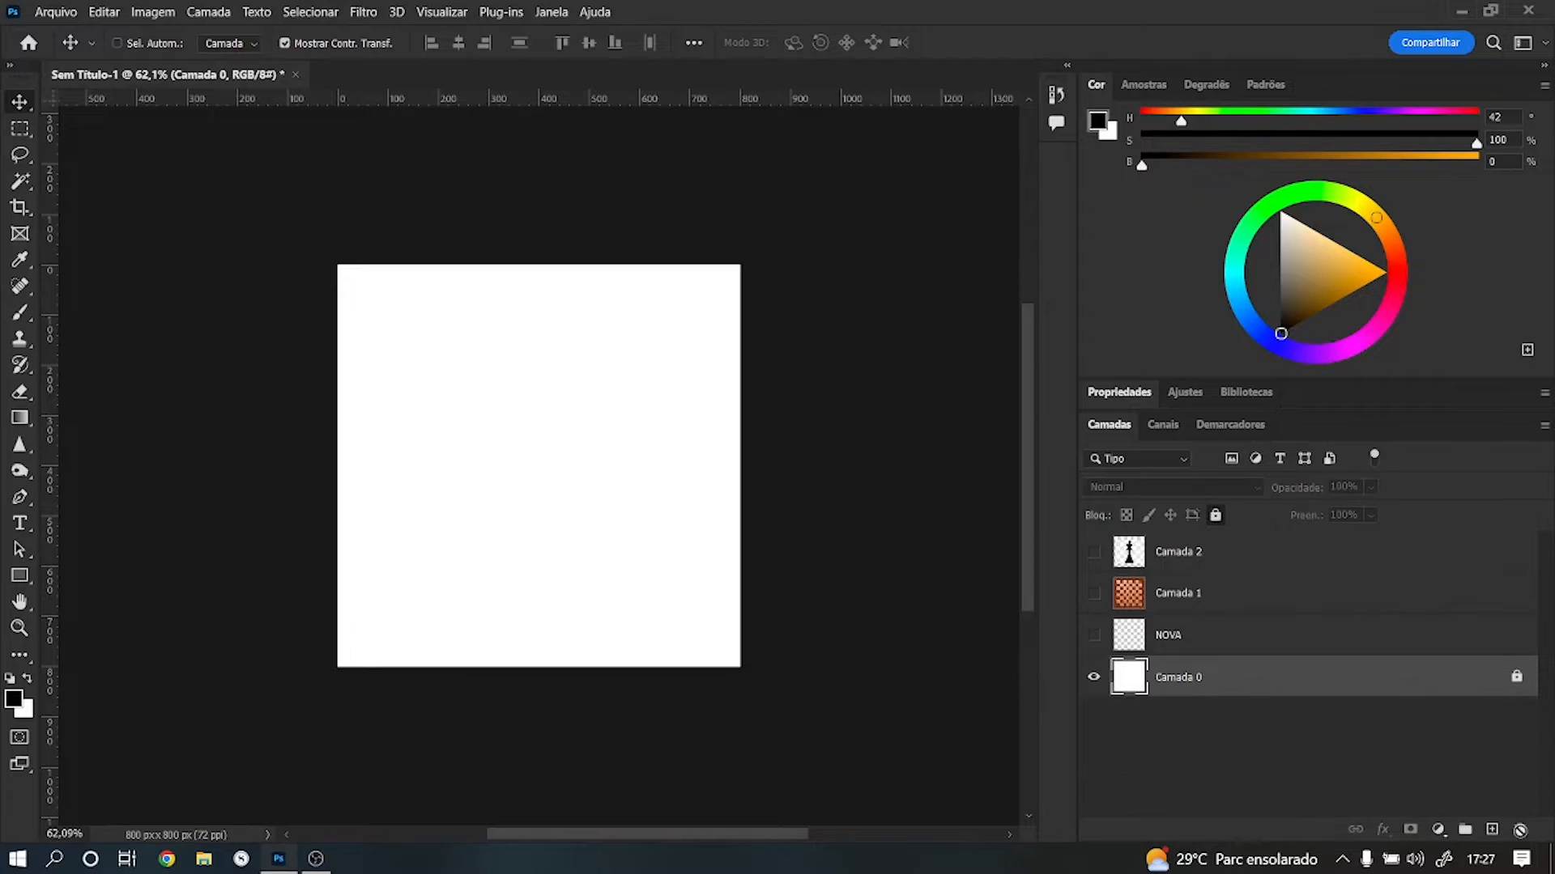
Step: Delete the NOVA layer and accept the deletion
left_click(1125, 638)
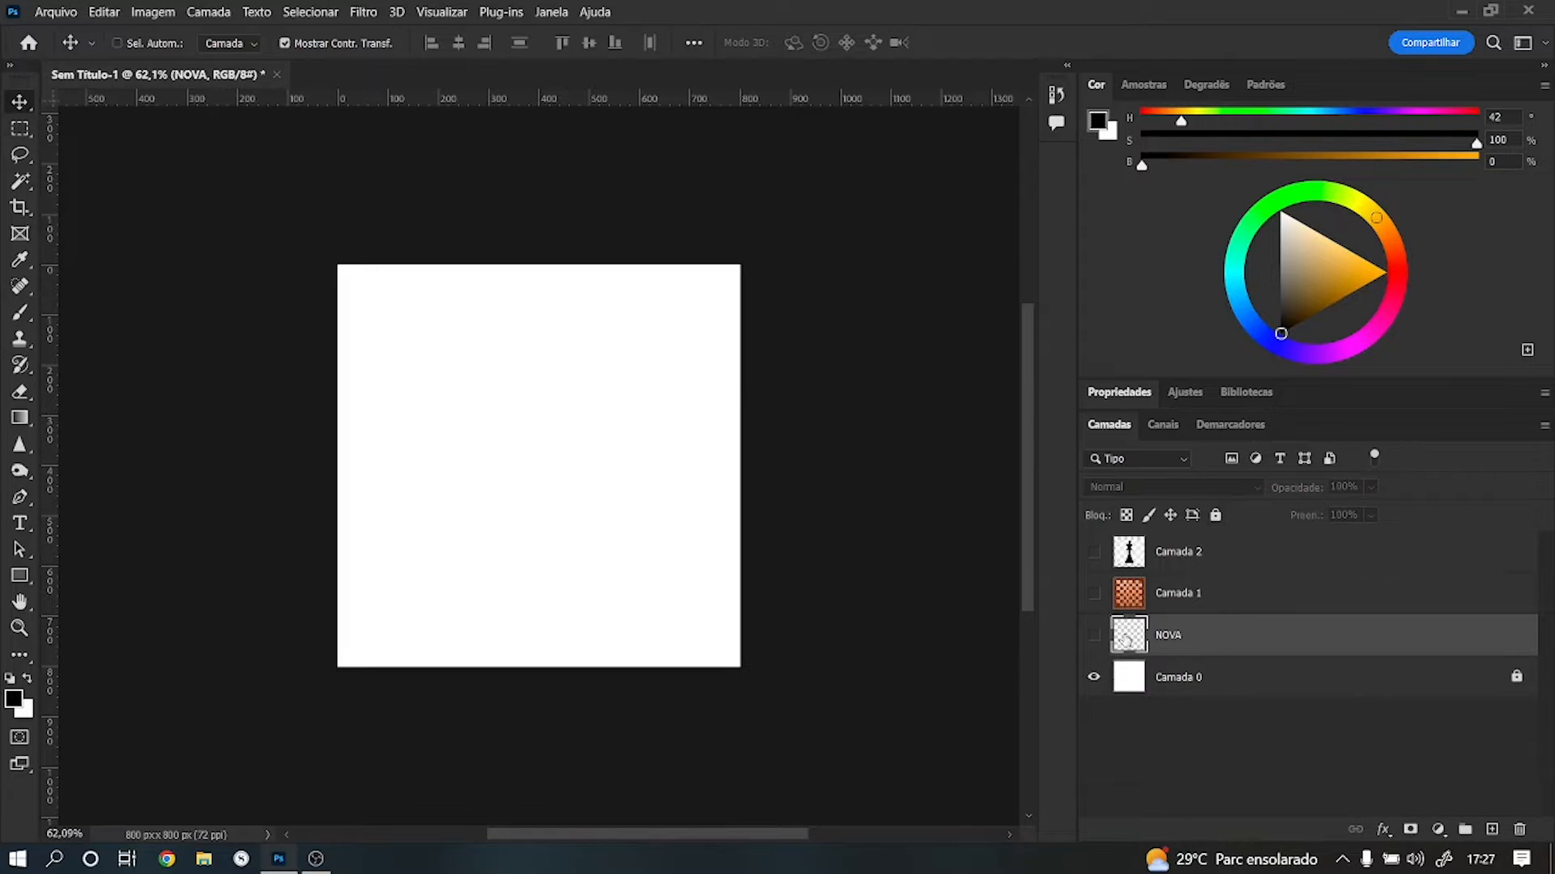
left_click(1519, 830)
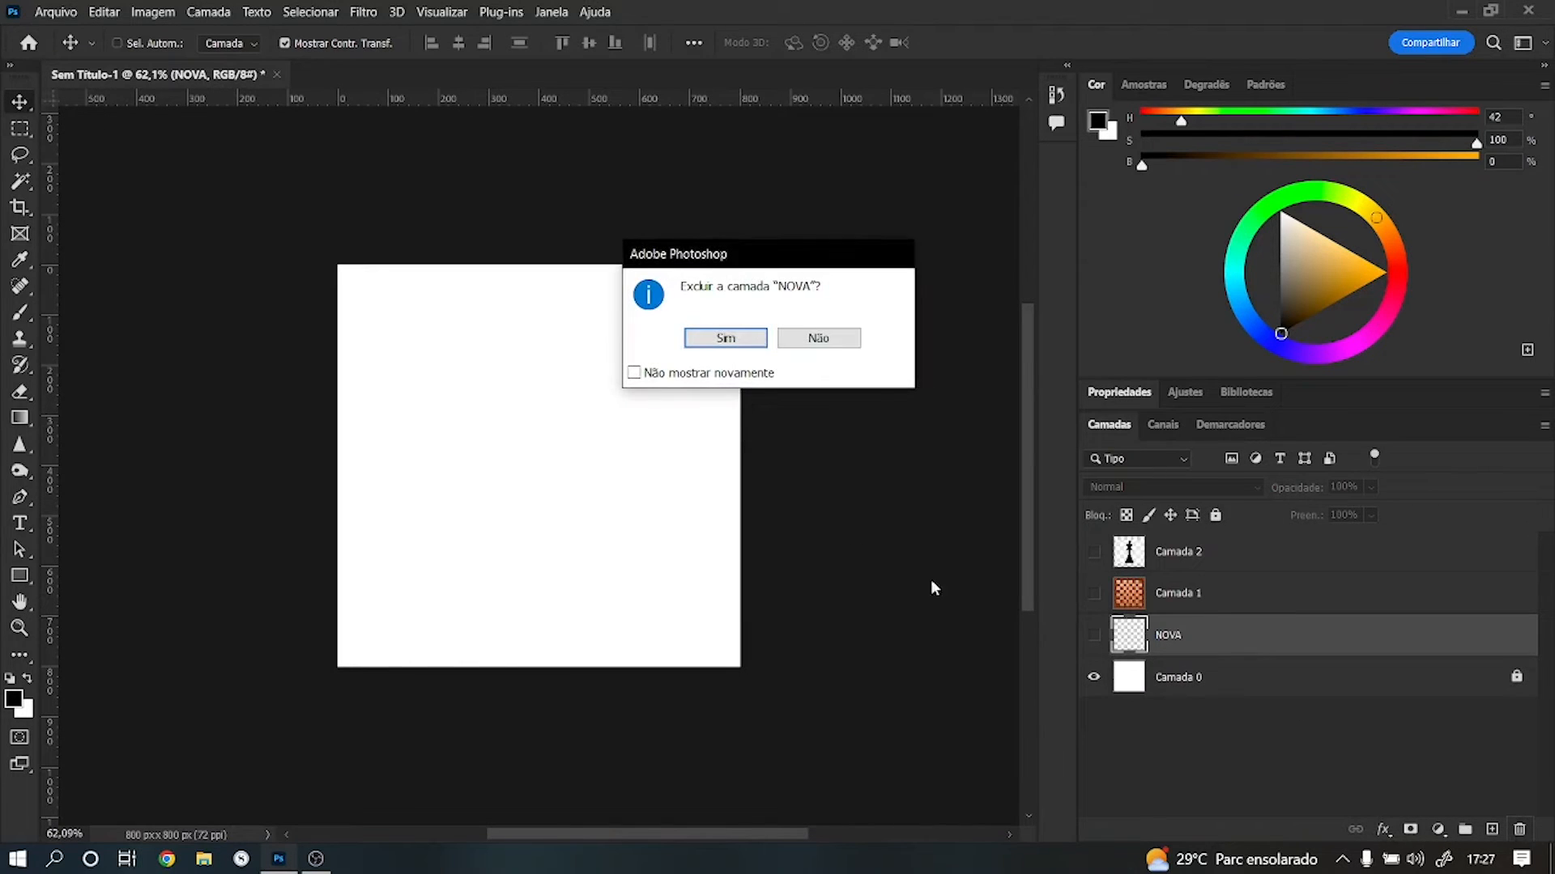
left_click(734, 339)
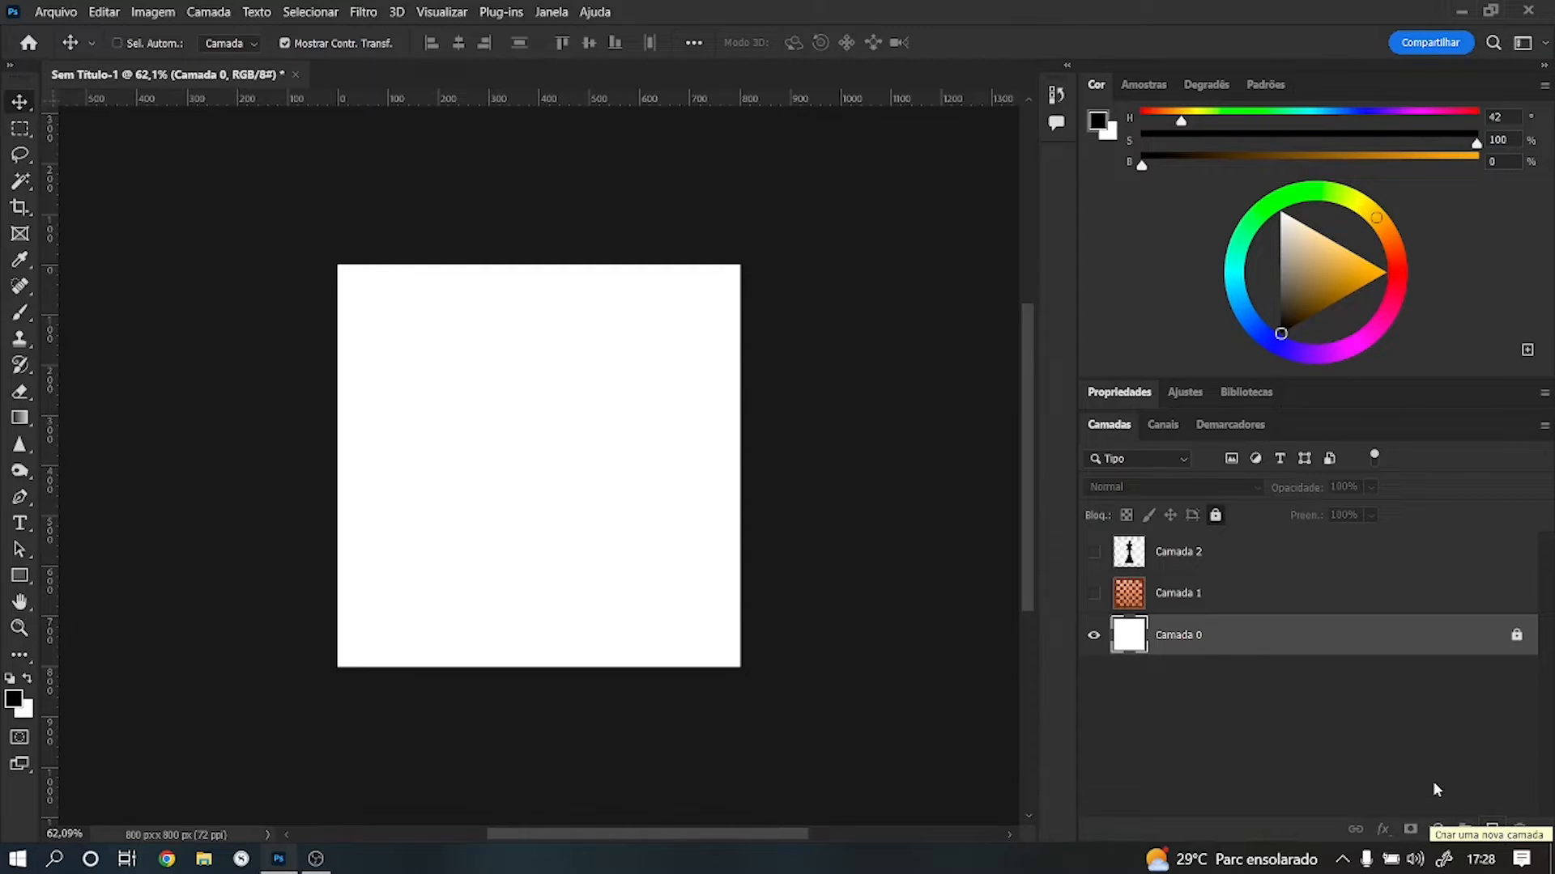
Step: Add a solid color fill layer in red ff0000 and place it between Camada 1 and Camada 0
left_click(1412, 782)
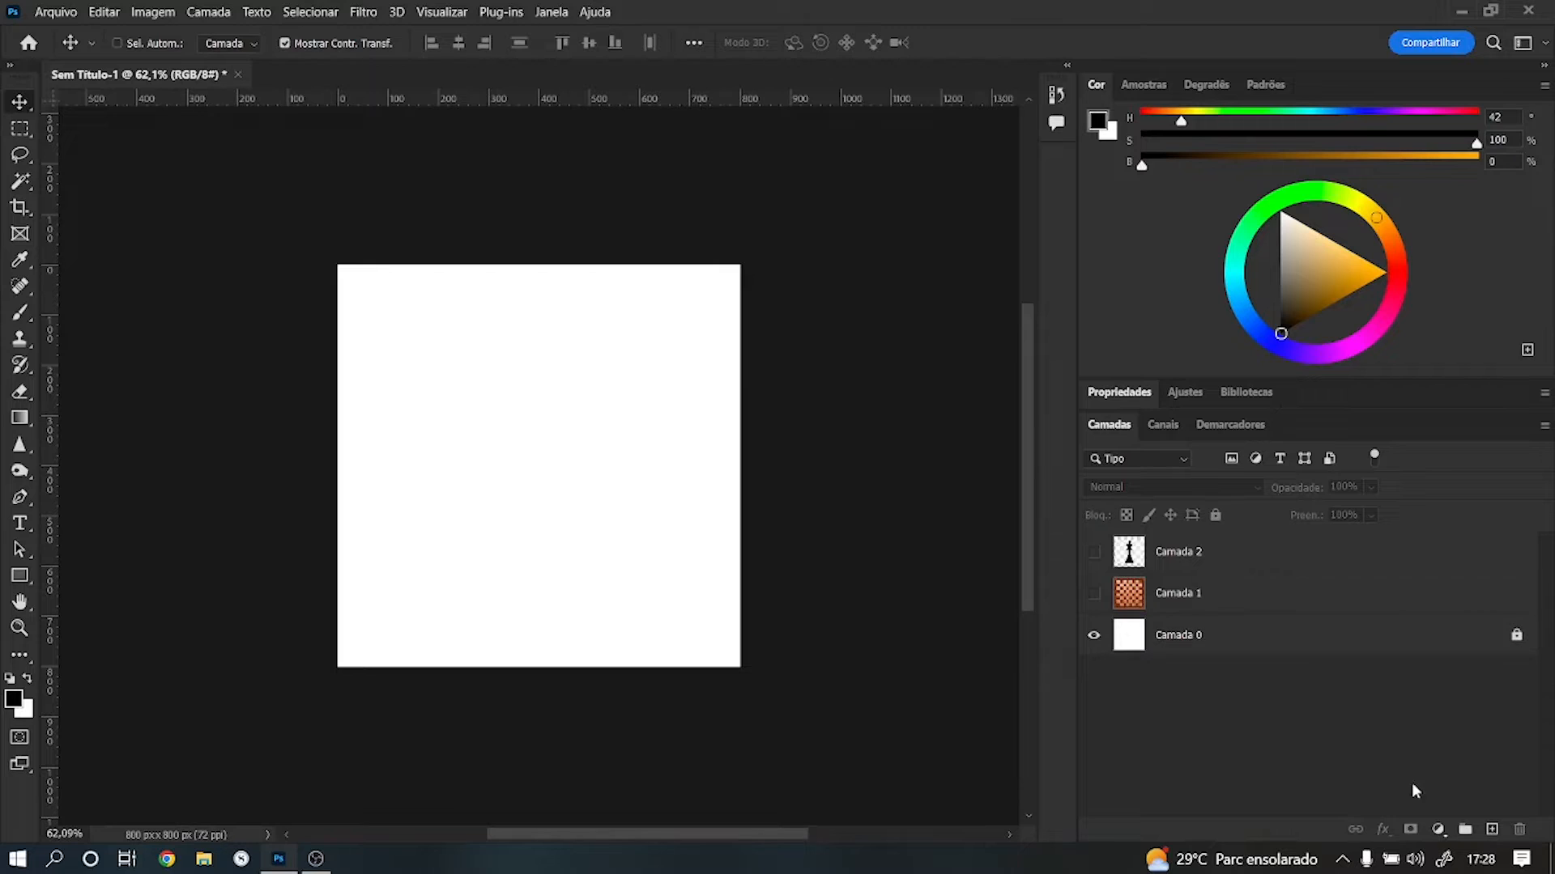
left_click(1439, 831)
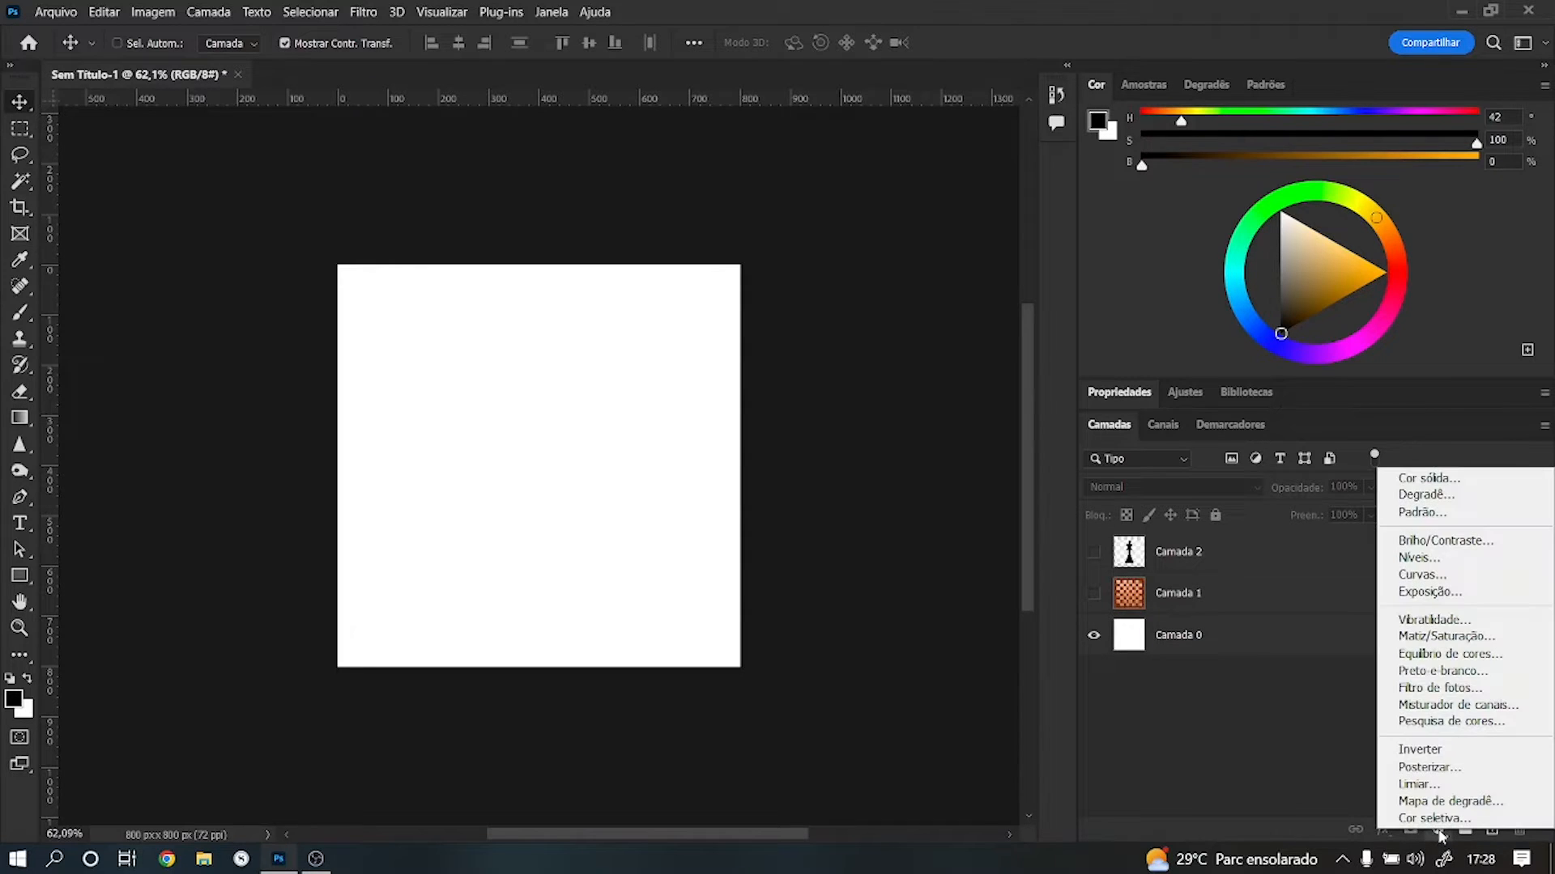
left_click(1458, 484)
type("ff0000")
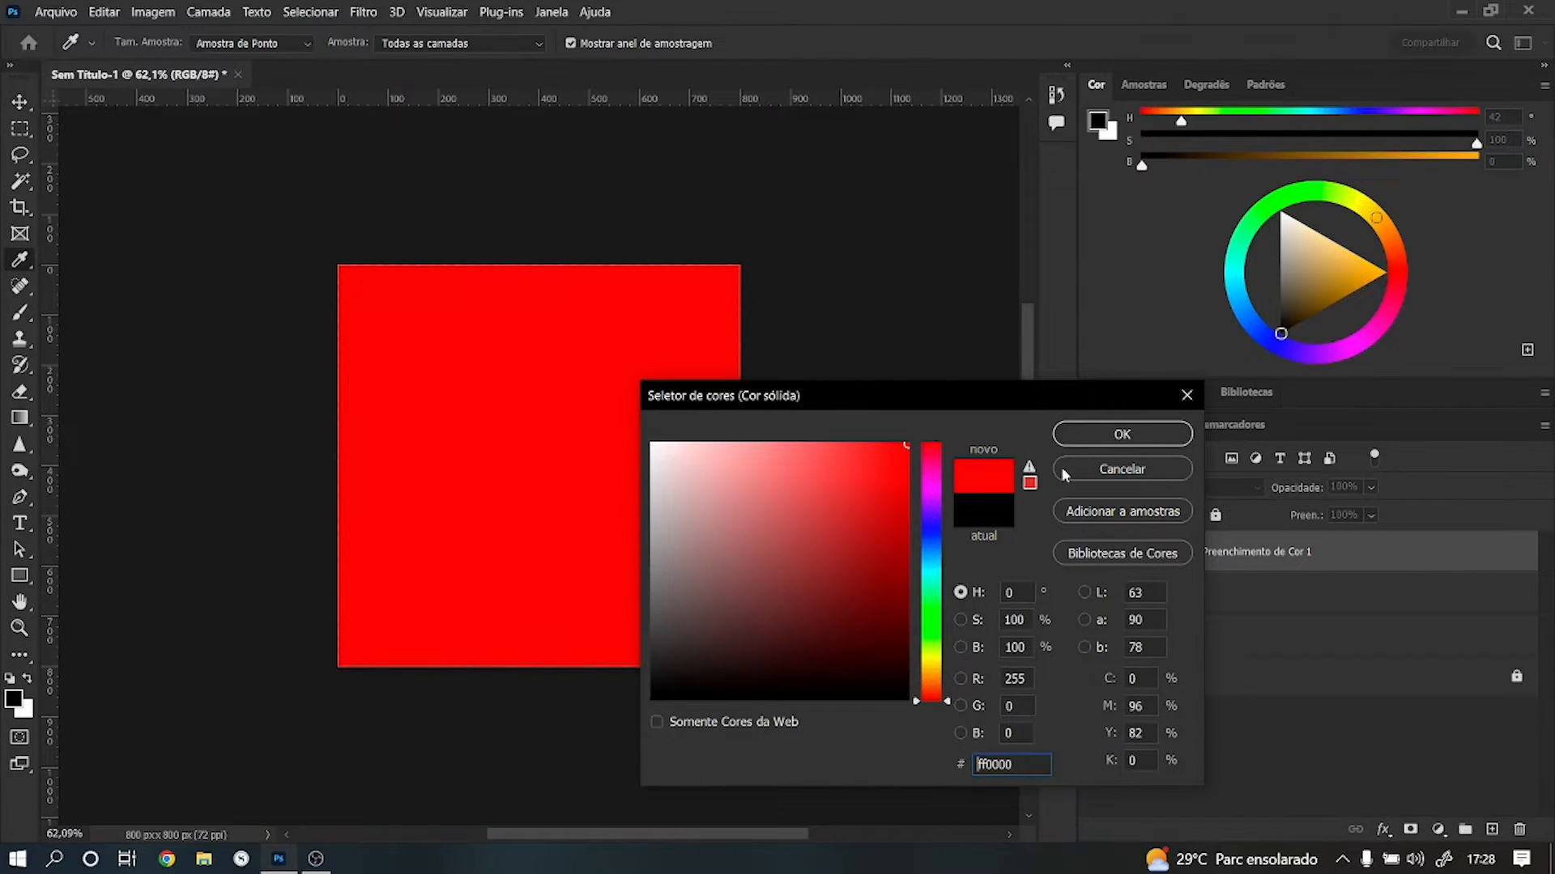
left_click(1121, 436)
left_click_drag(1128, 552, 1125, 648)
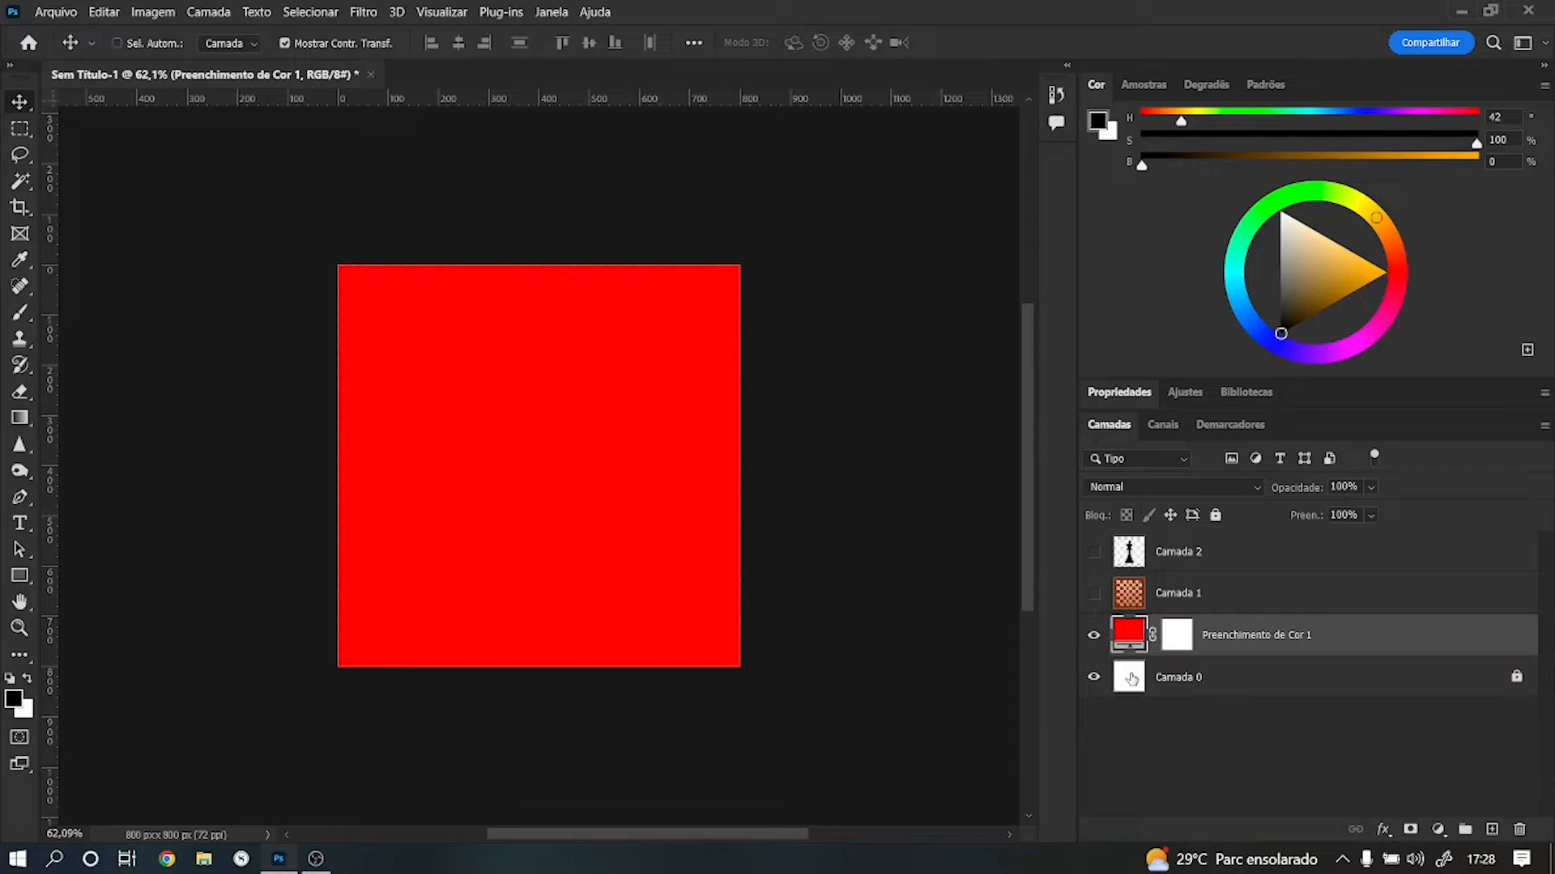
Step: Add a black solid color fill layer directly above Camada 1 and delete it
left_click(1134, 562)
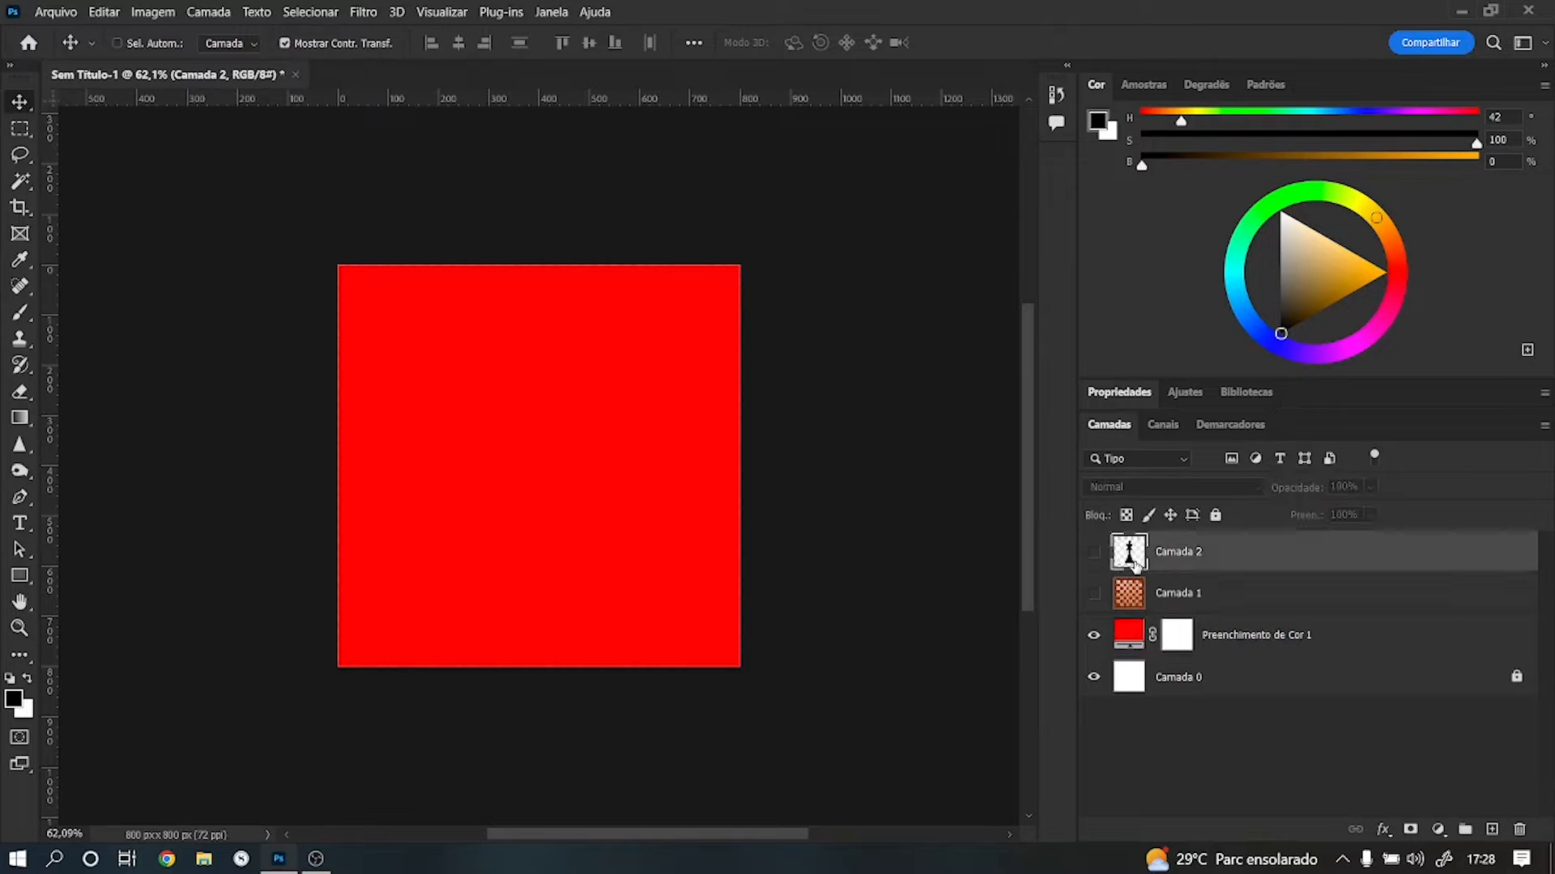
left_click(1138, 606)
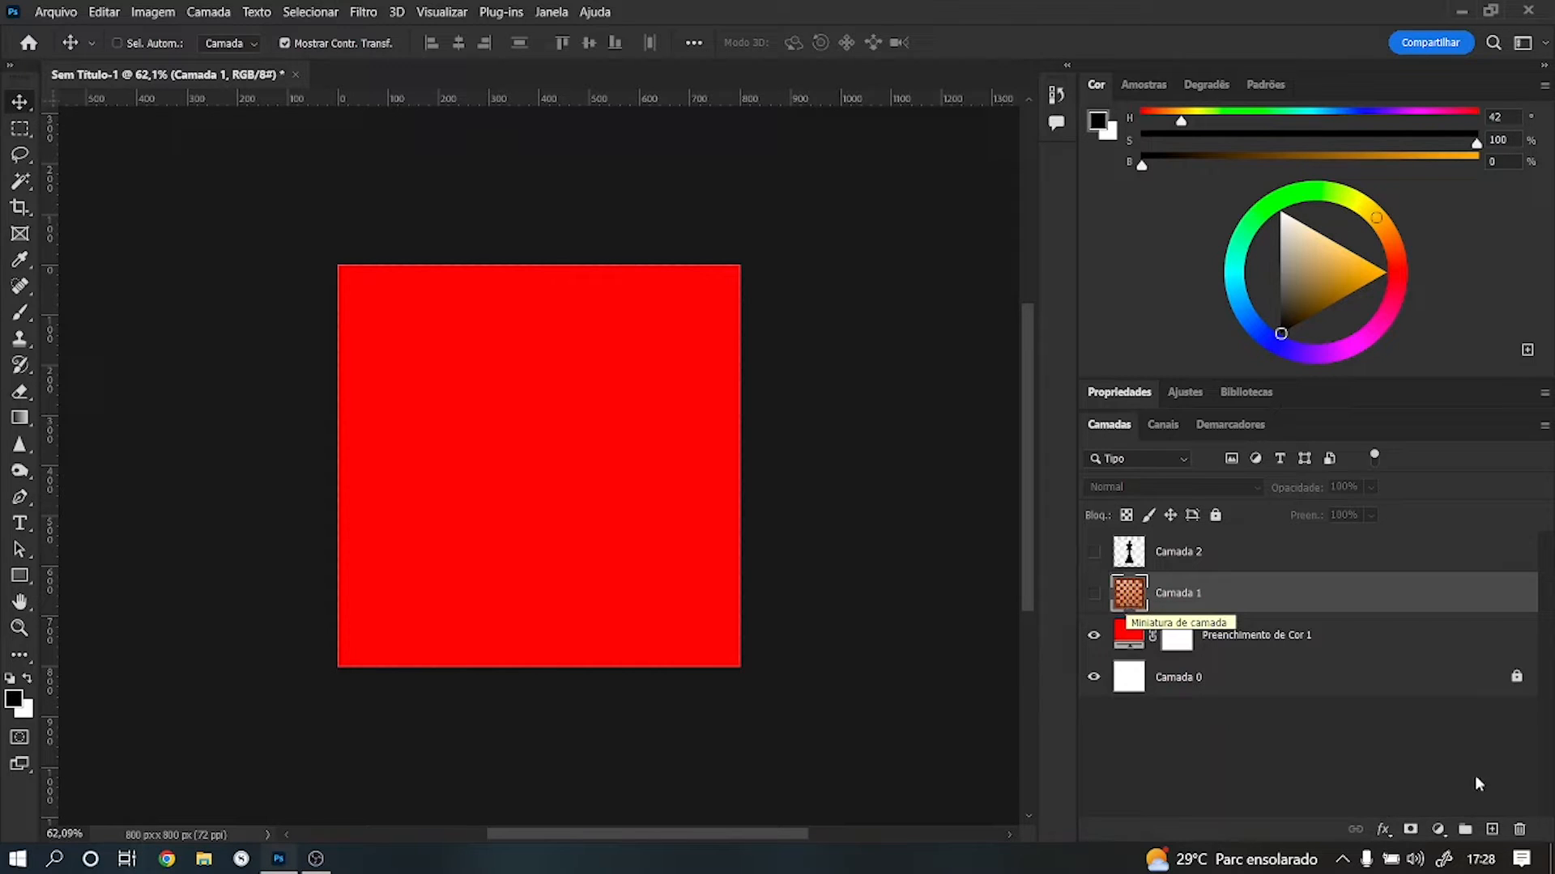
left_click(1438, 829)
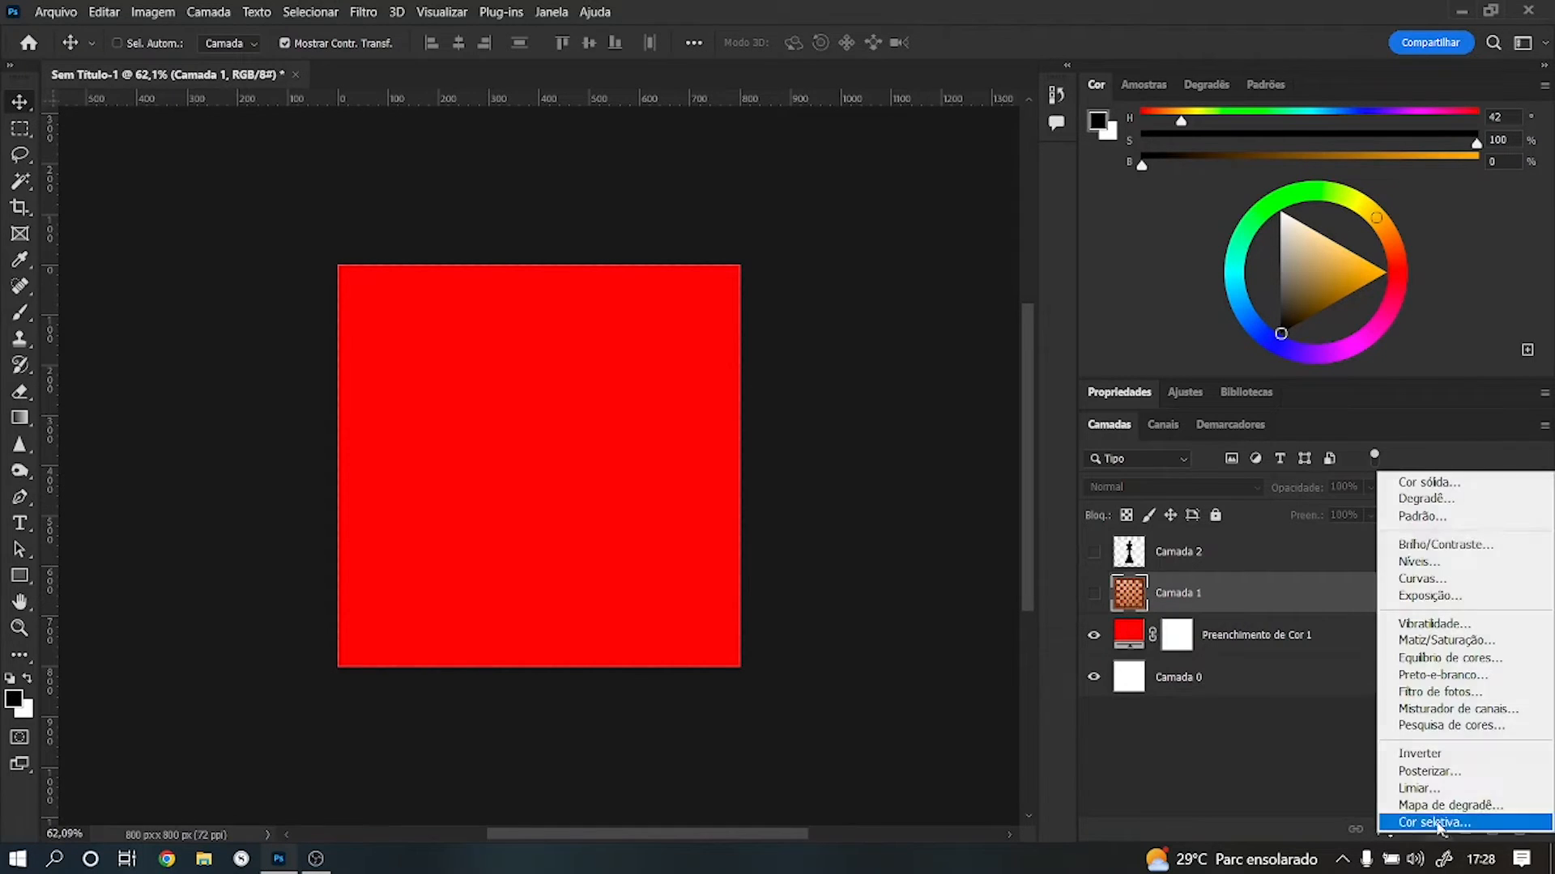
left_click(1445, 485)
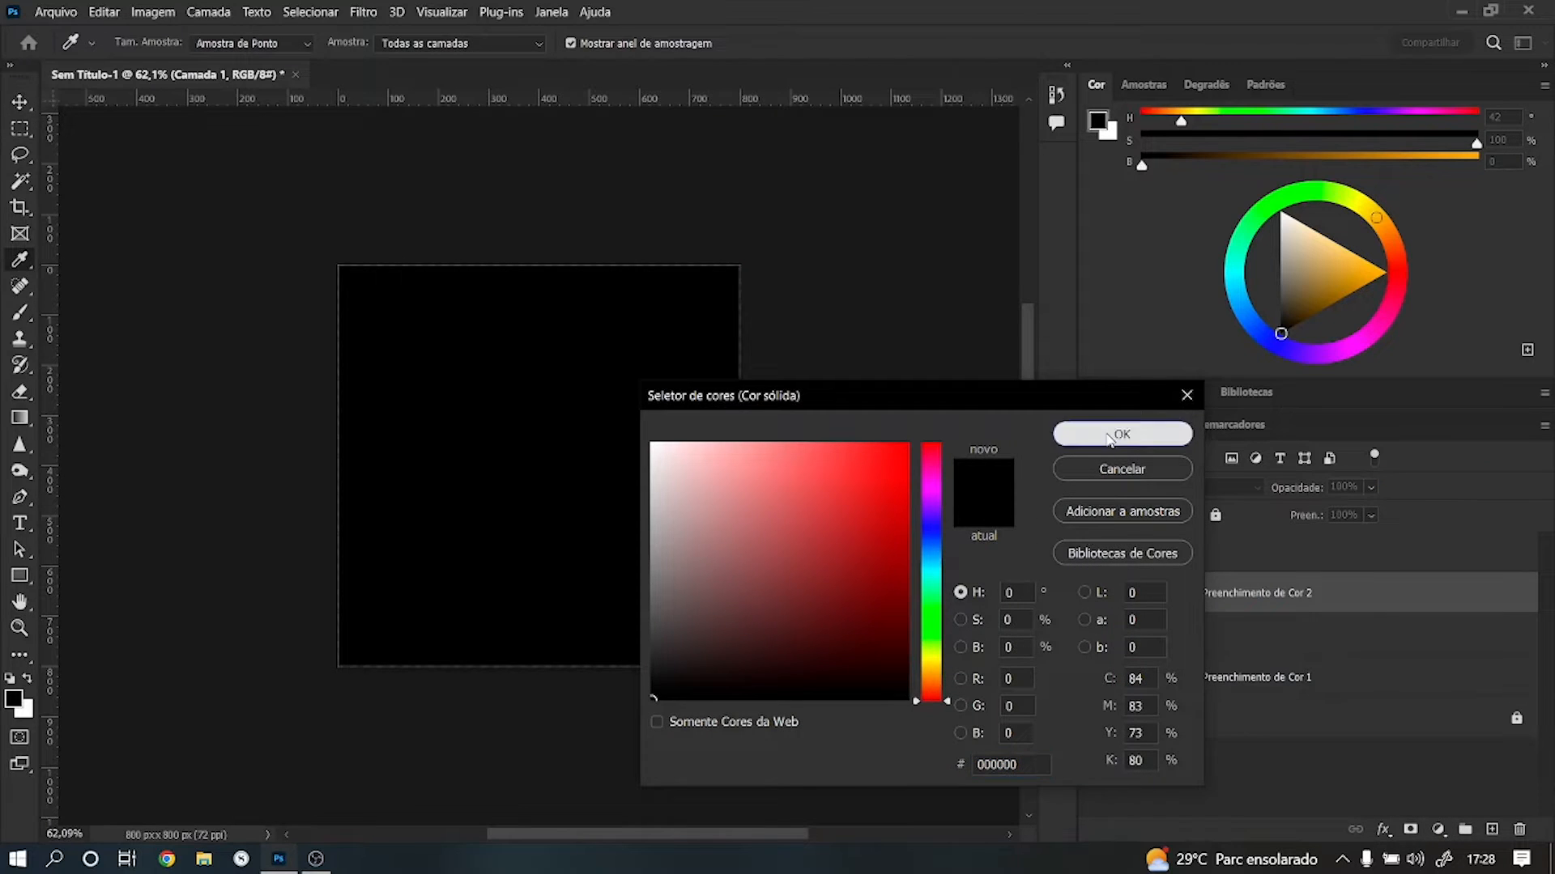
left_click(1122, 434)
left_click_drag(1130, 604, 1519, 830)
Step: Add a black solid color fill layer directly above Camada 0 and delete it
left_click(1105, 685)
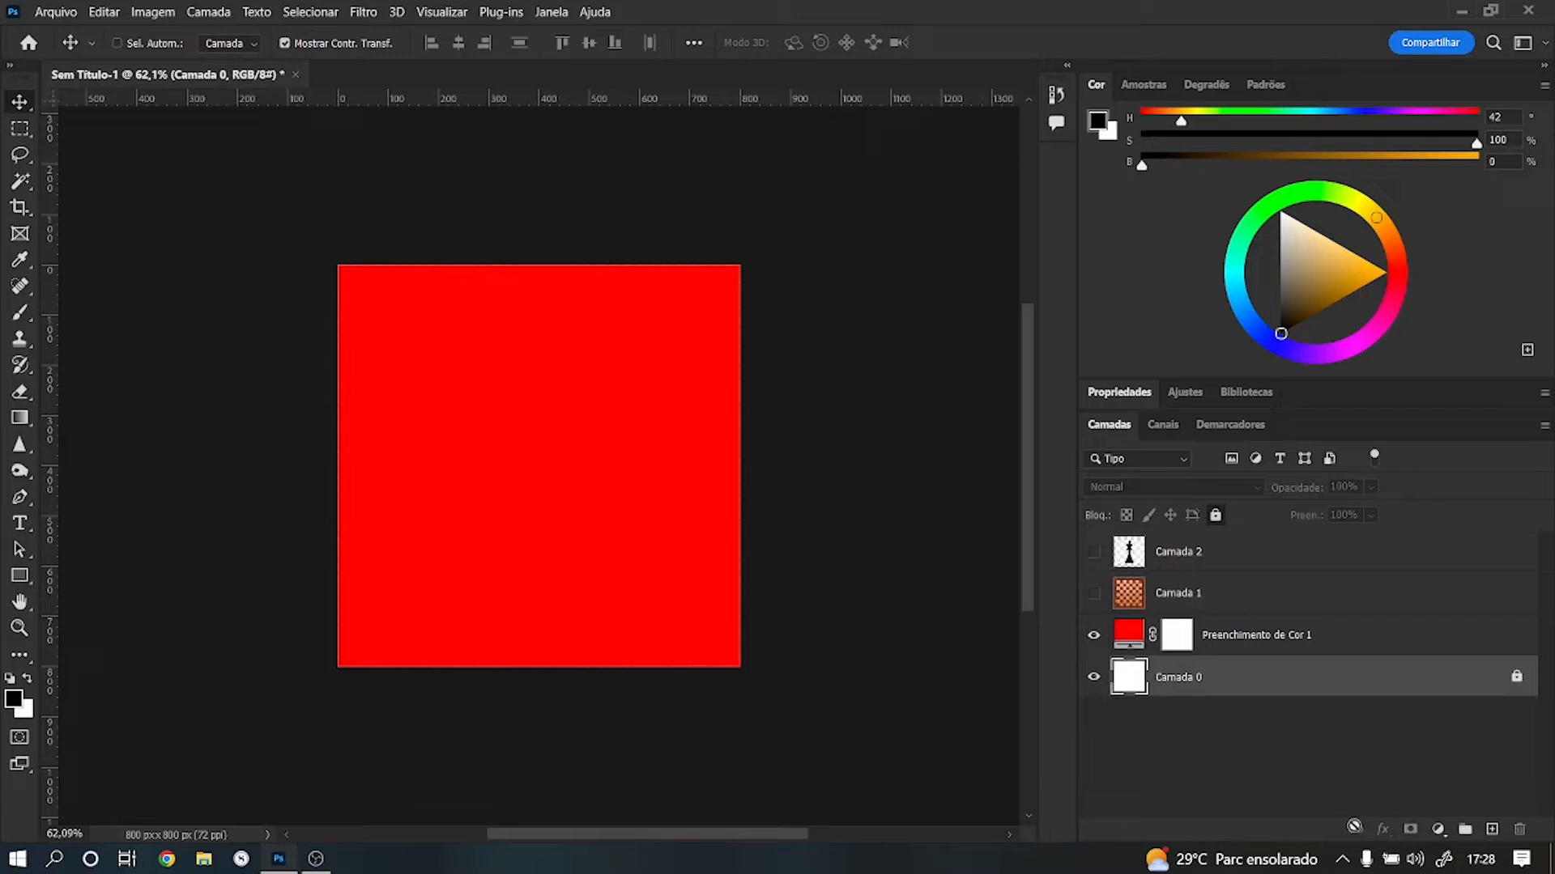
left_click(1438, 830)
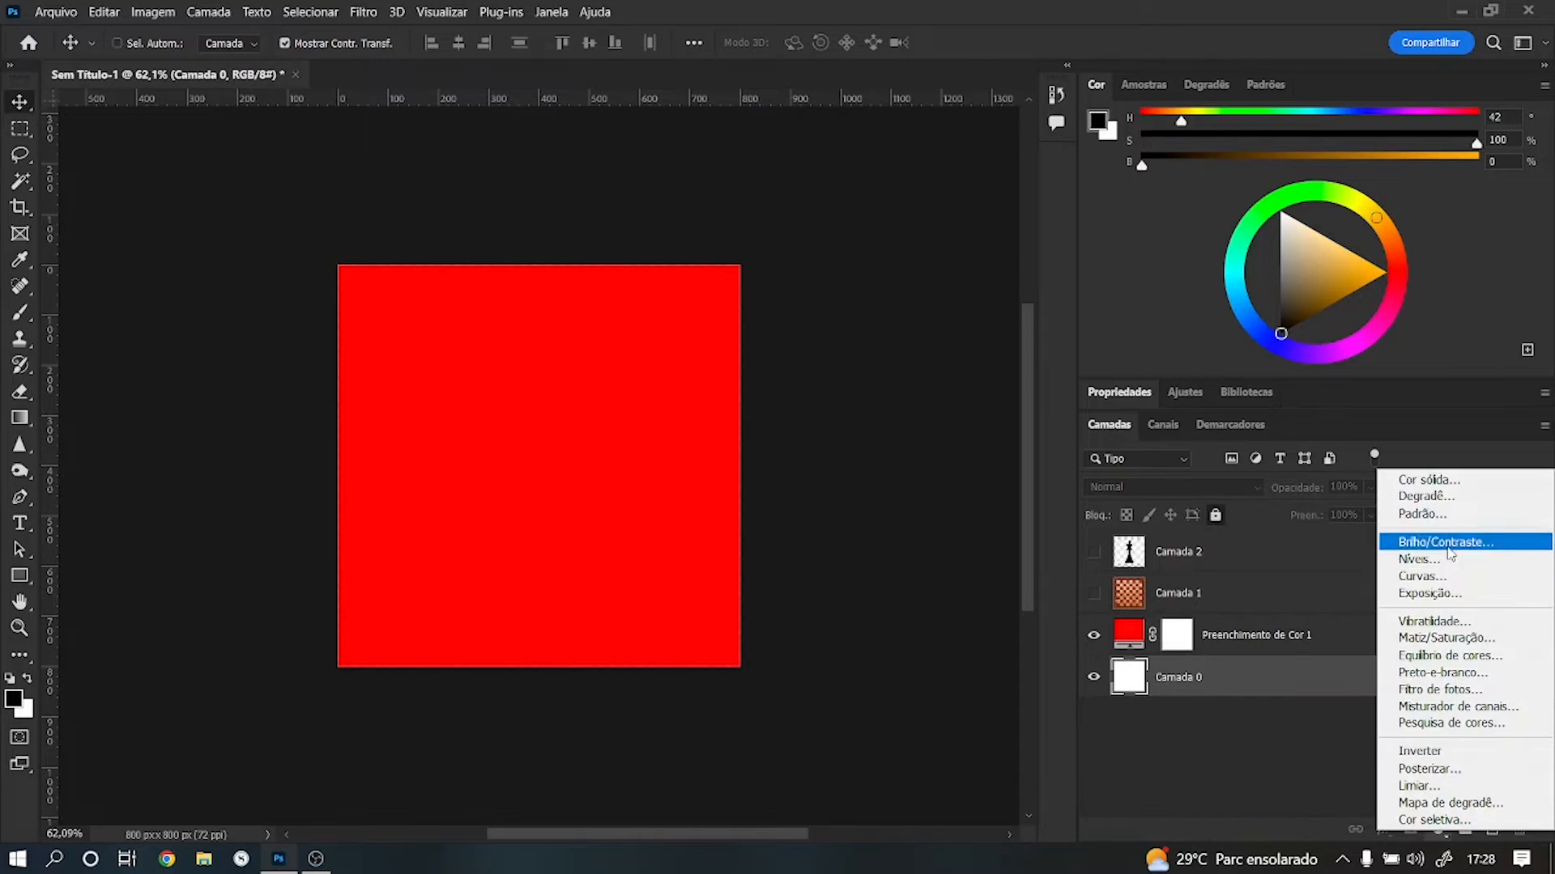
left_click(1419, 486)
left_click(1122, 434)
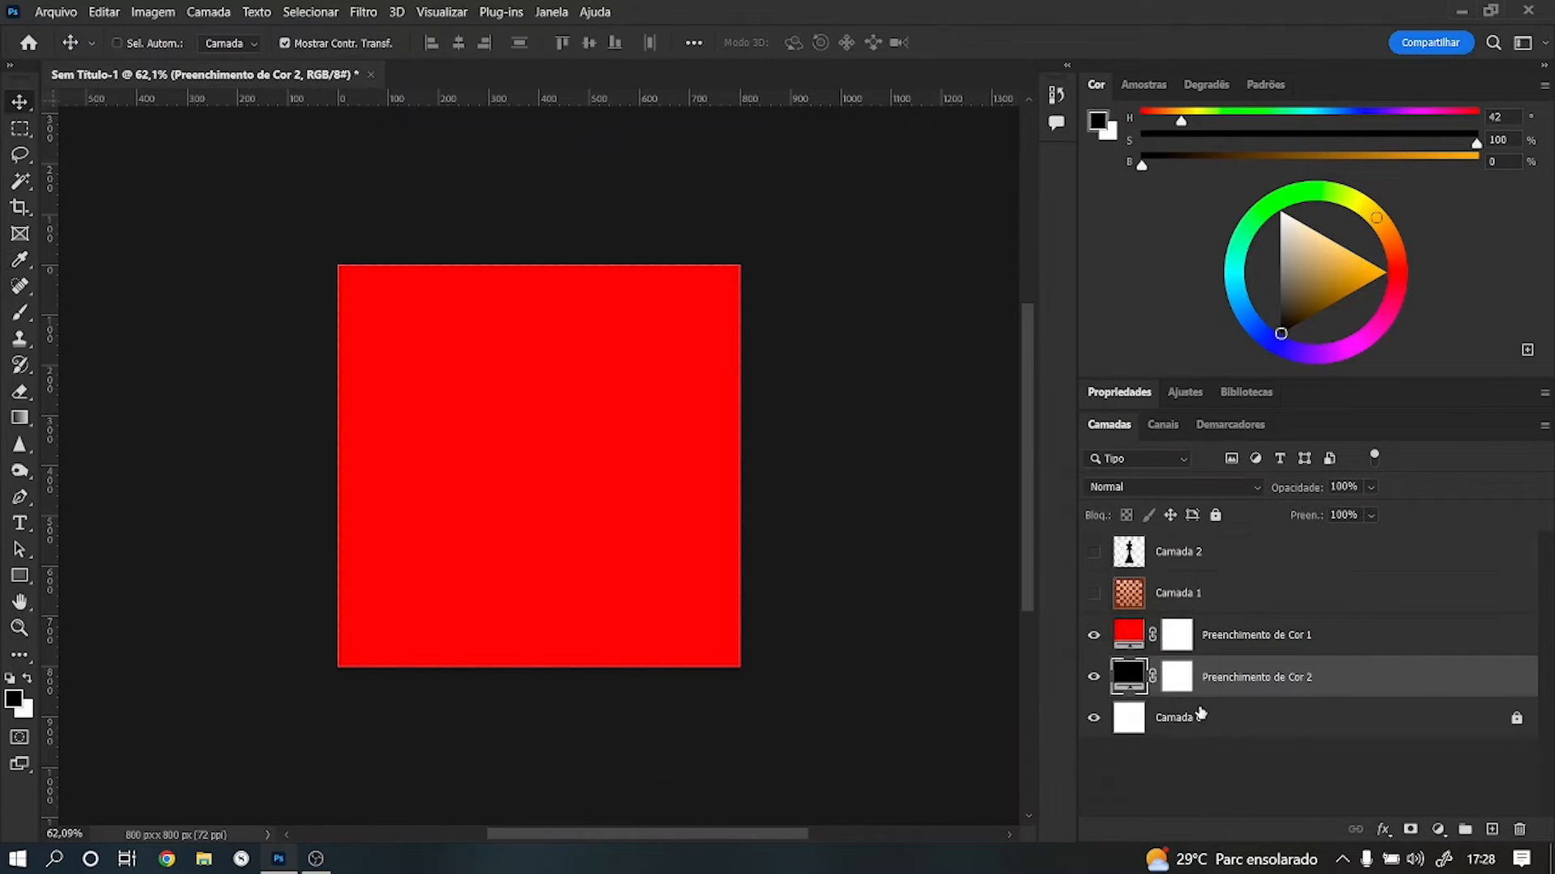
left_click_drag(1142, 685, 1523, 830)
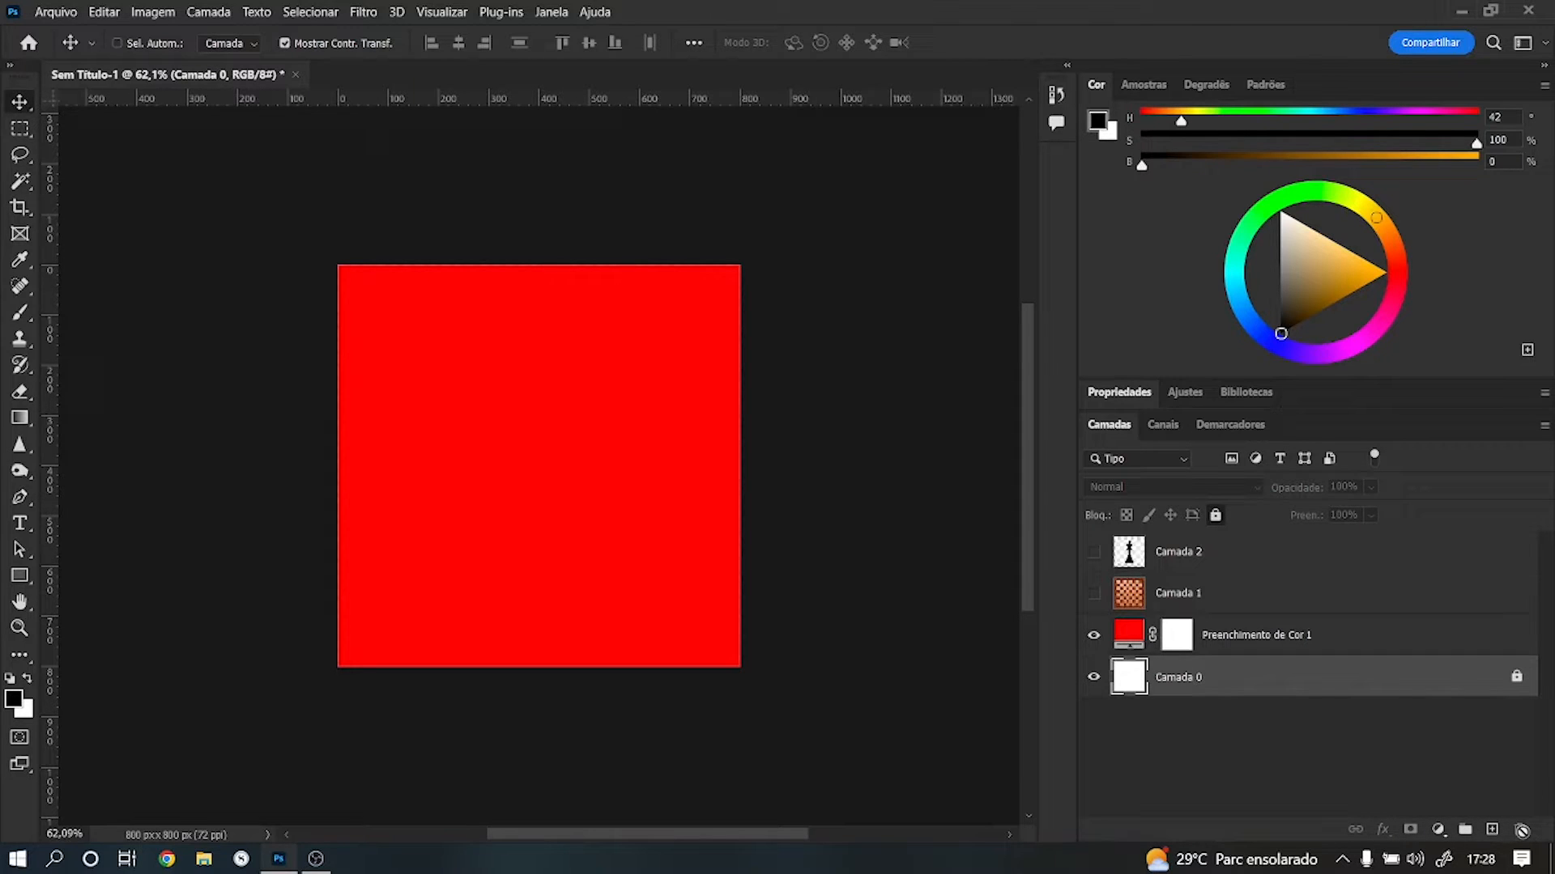
Step: Add a linear gradient fill layer directly above Camada 0 using the Azul_11 preset from the Azuis group
left_click(1439, 830)
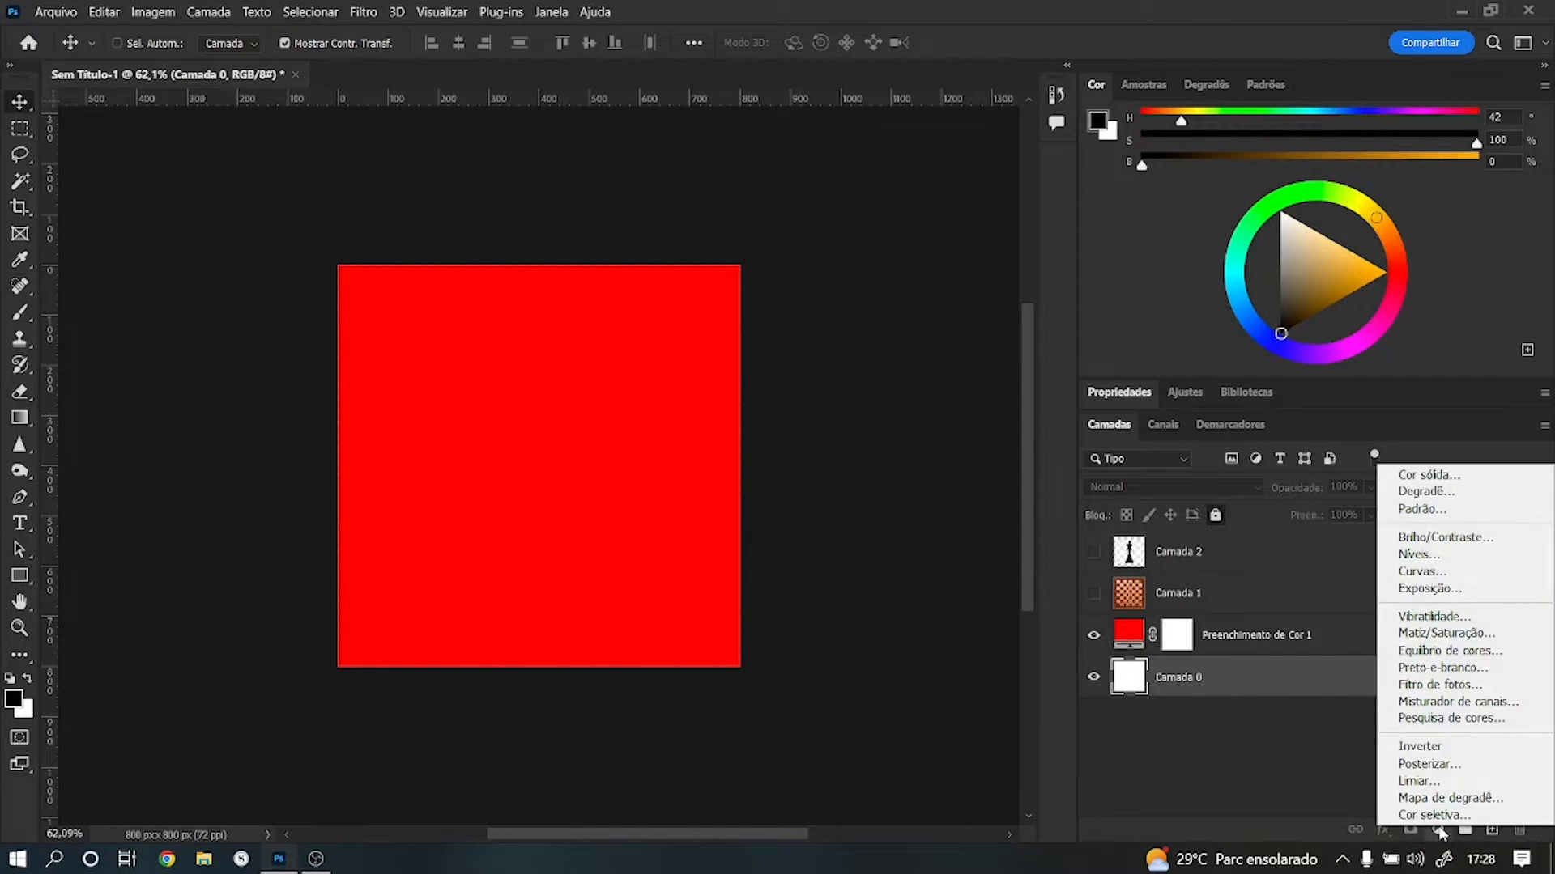
left_click(1421, 492)
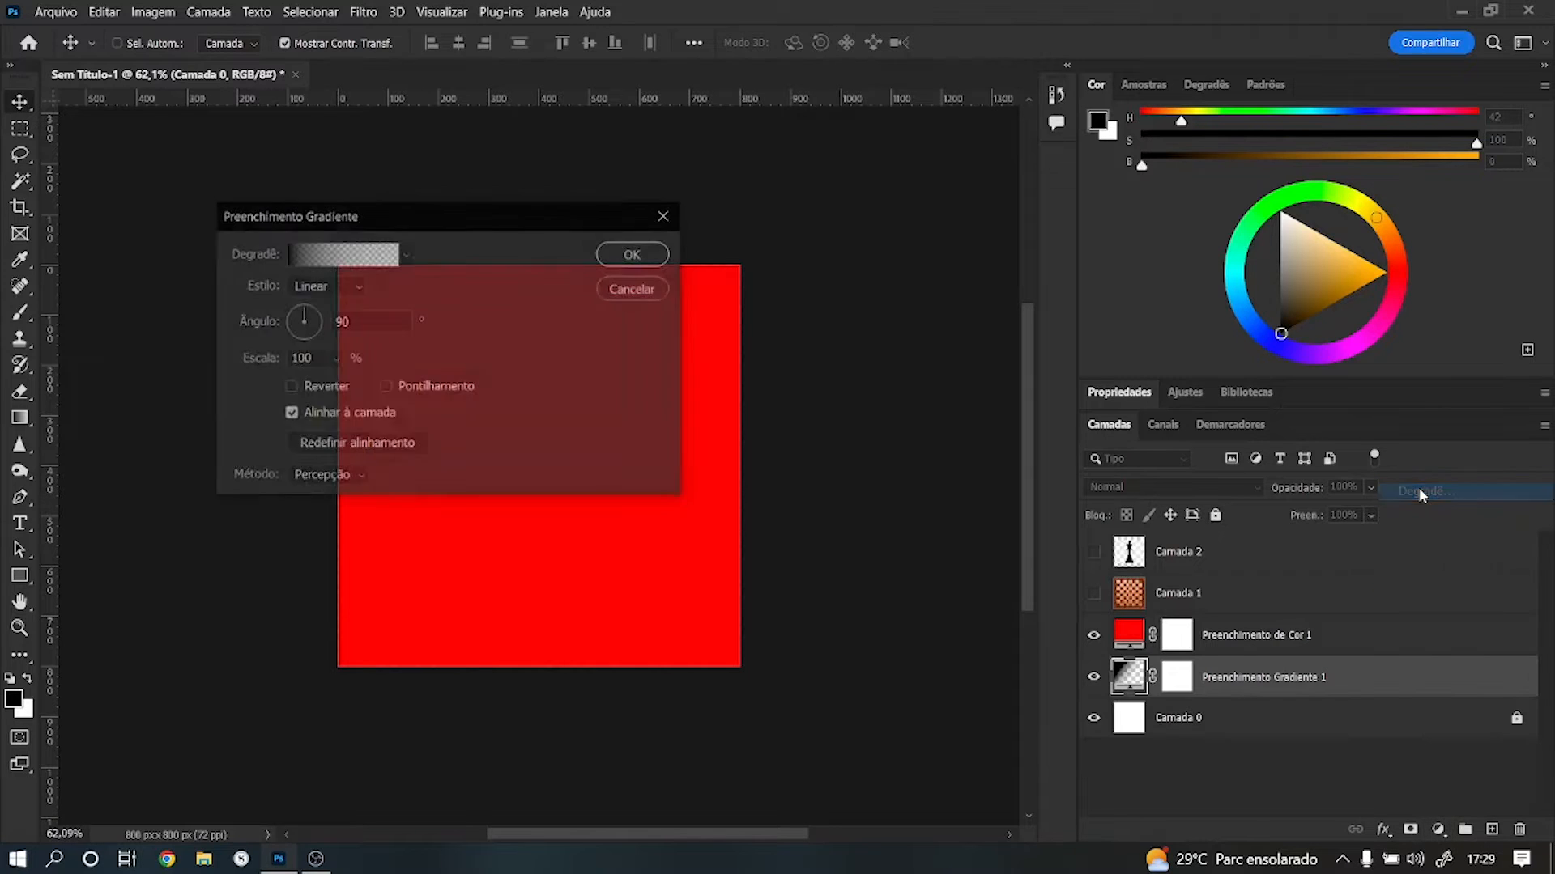
left_click(378, 258)
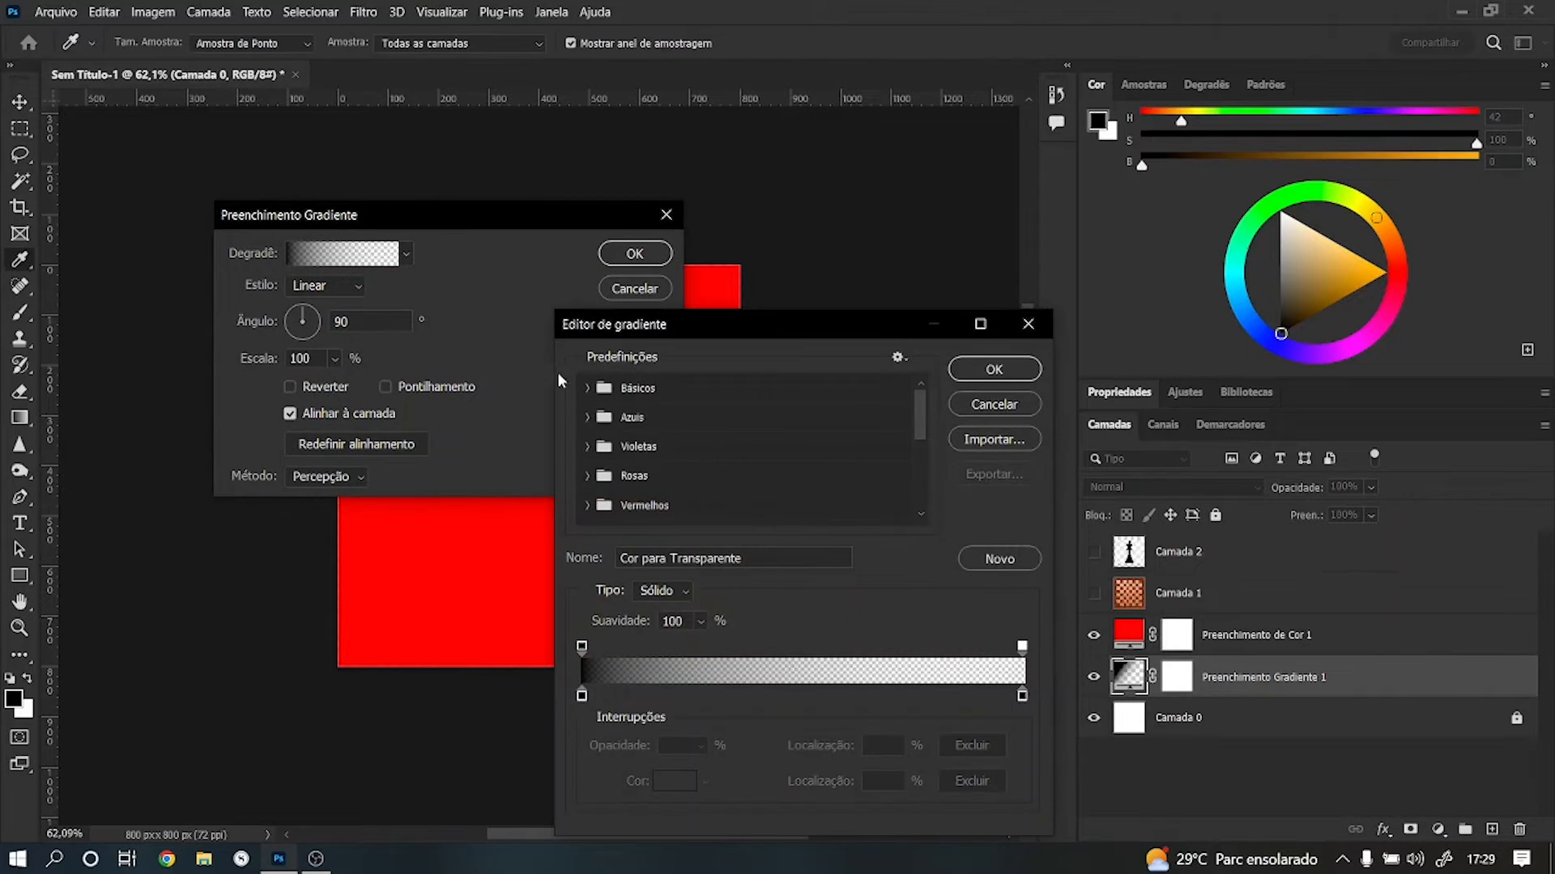
left_click(588, 417)
left_click(647, 486)
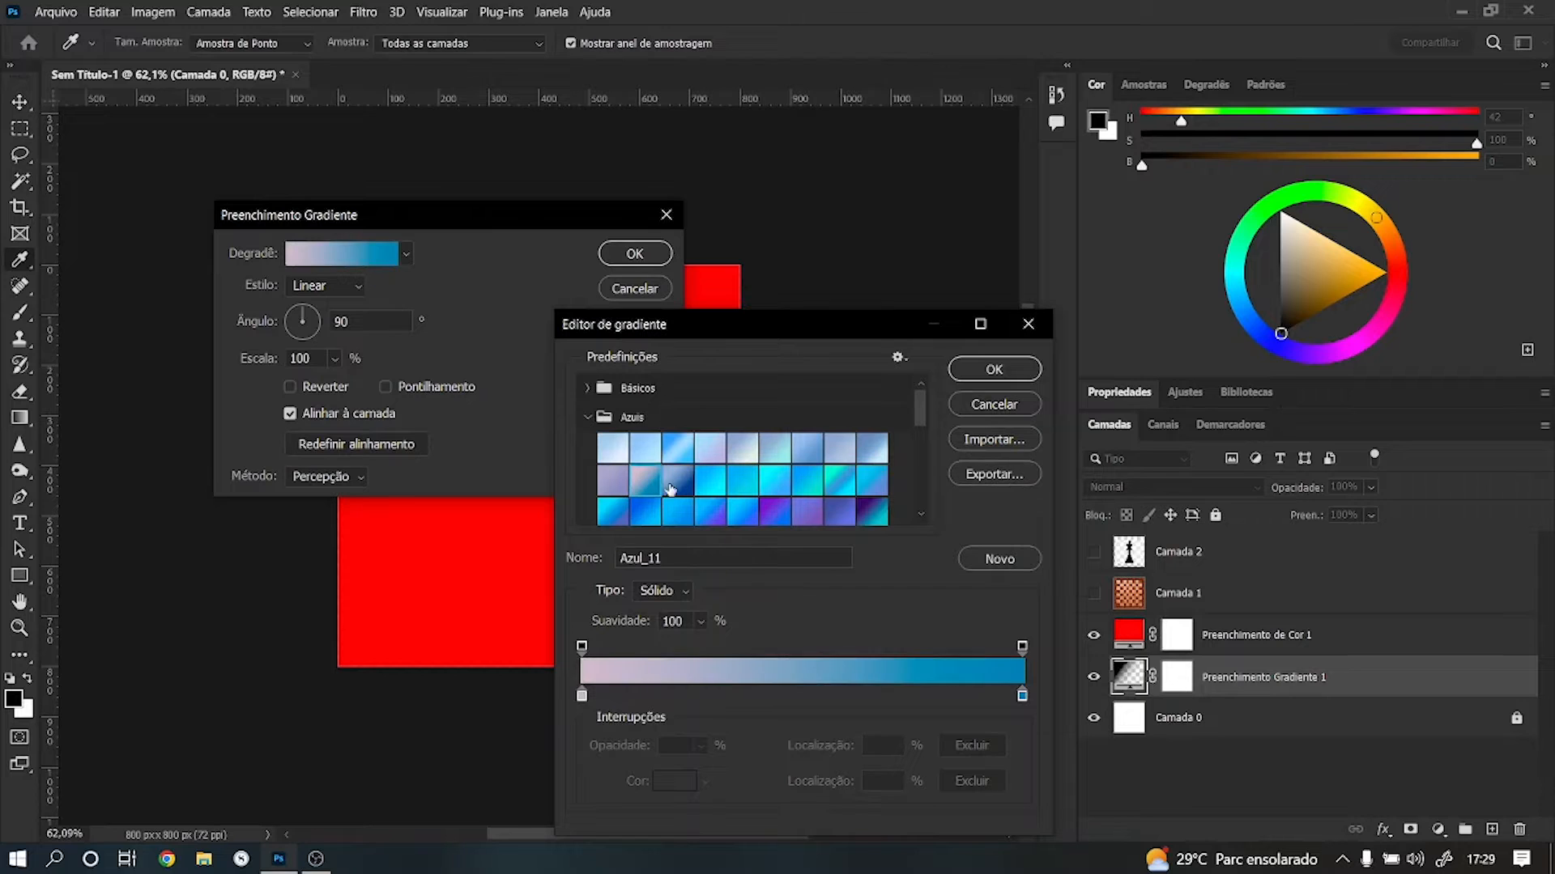
left_click(989, 374)
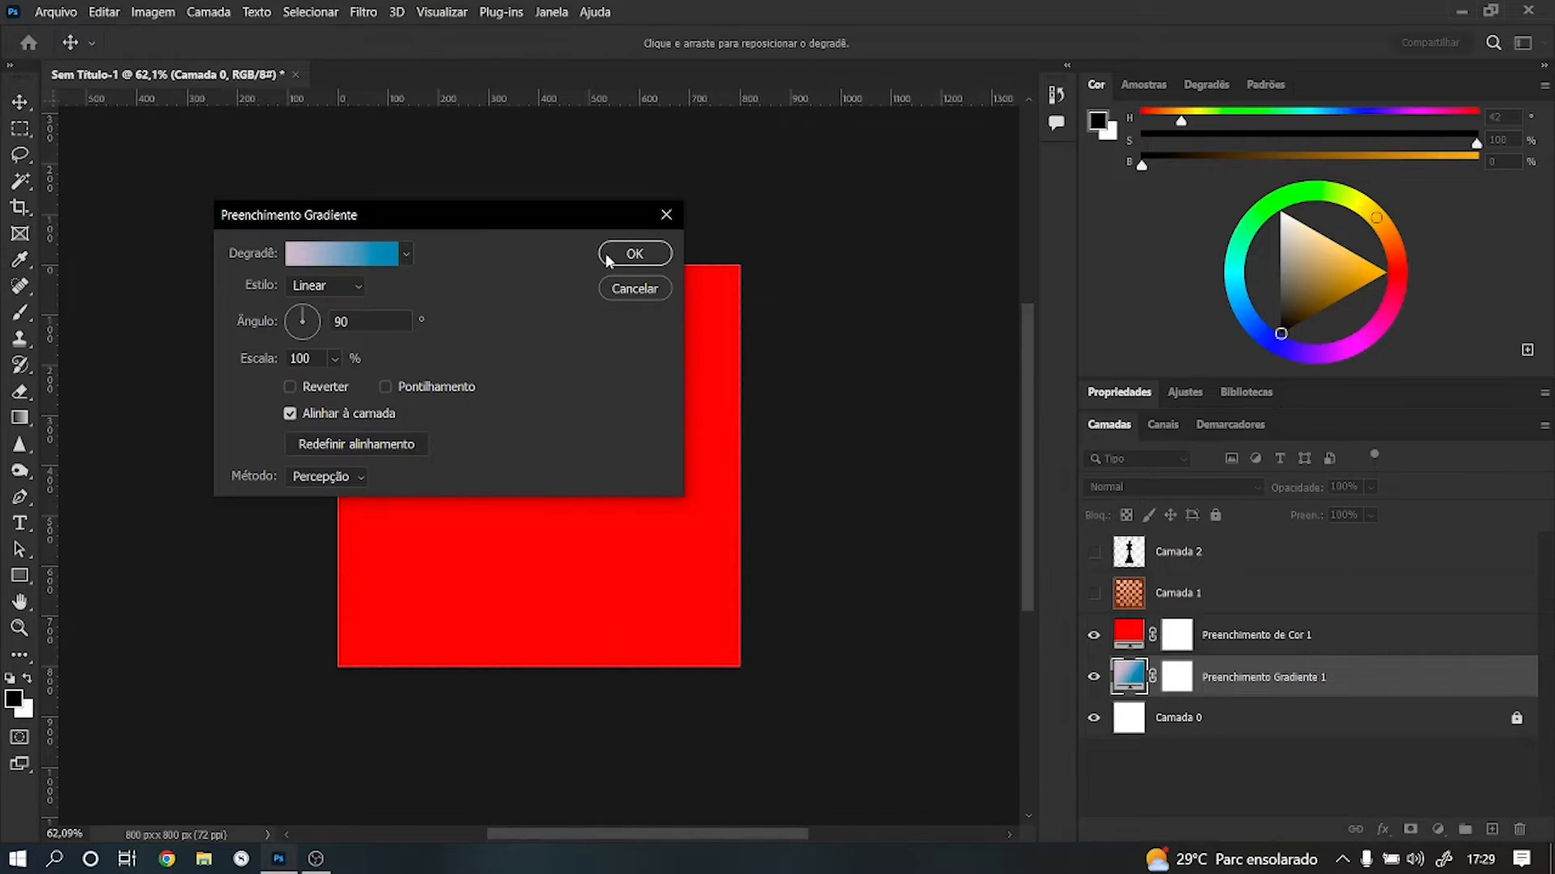
left_click(612, 255)
Step: Toggle the red fill layer off and on to view the gradient beneath, and select the gradient fill layer
left_click(1094, 635)
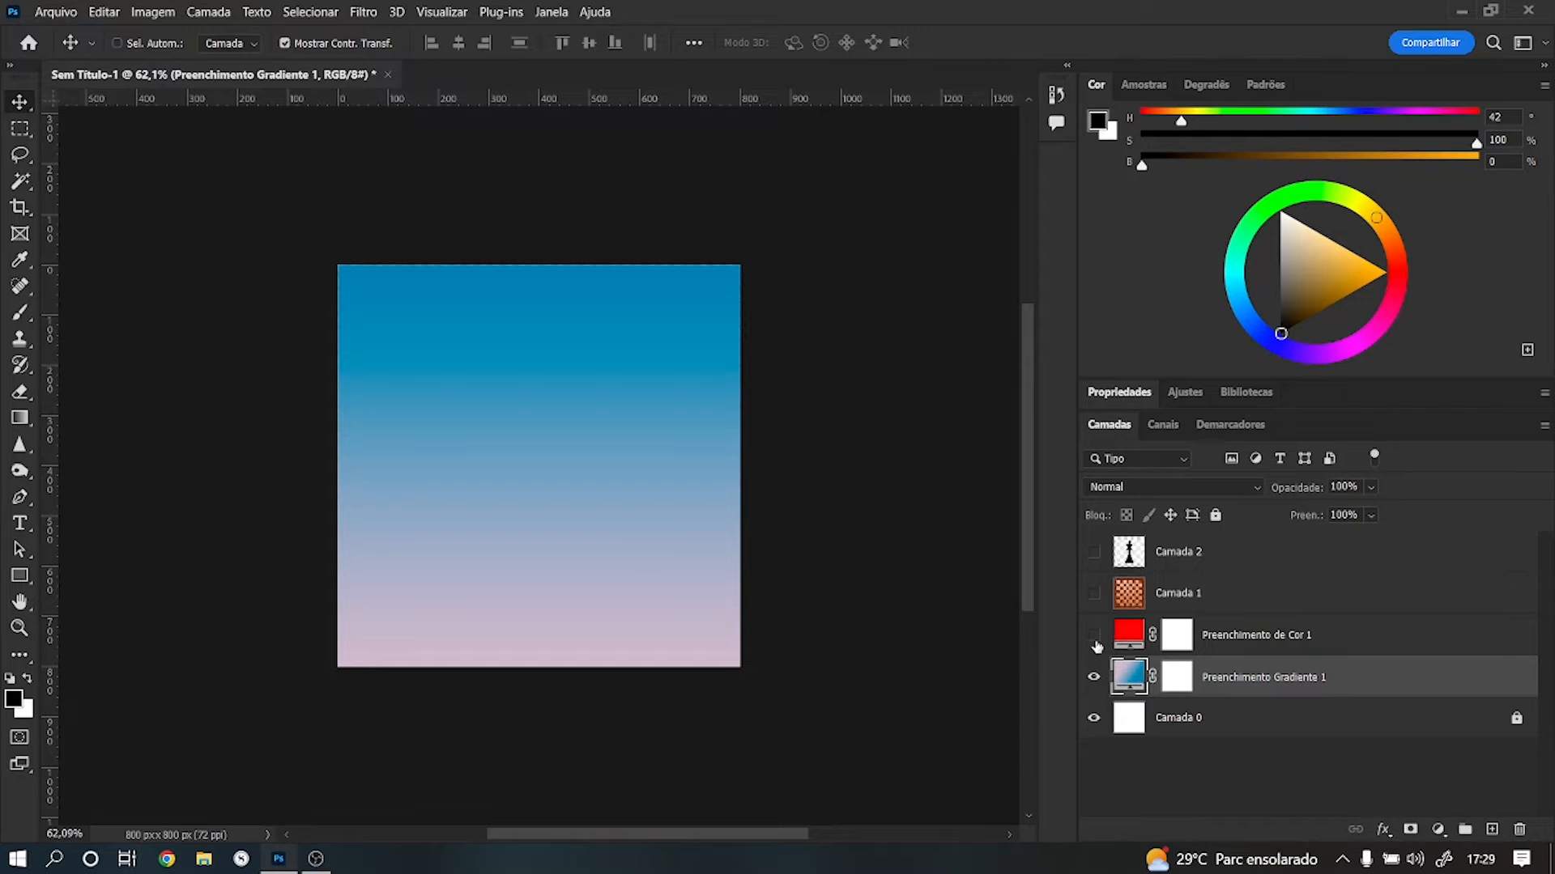
left_click(1094, 636)
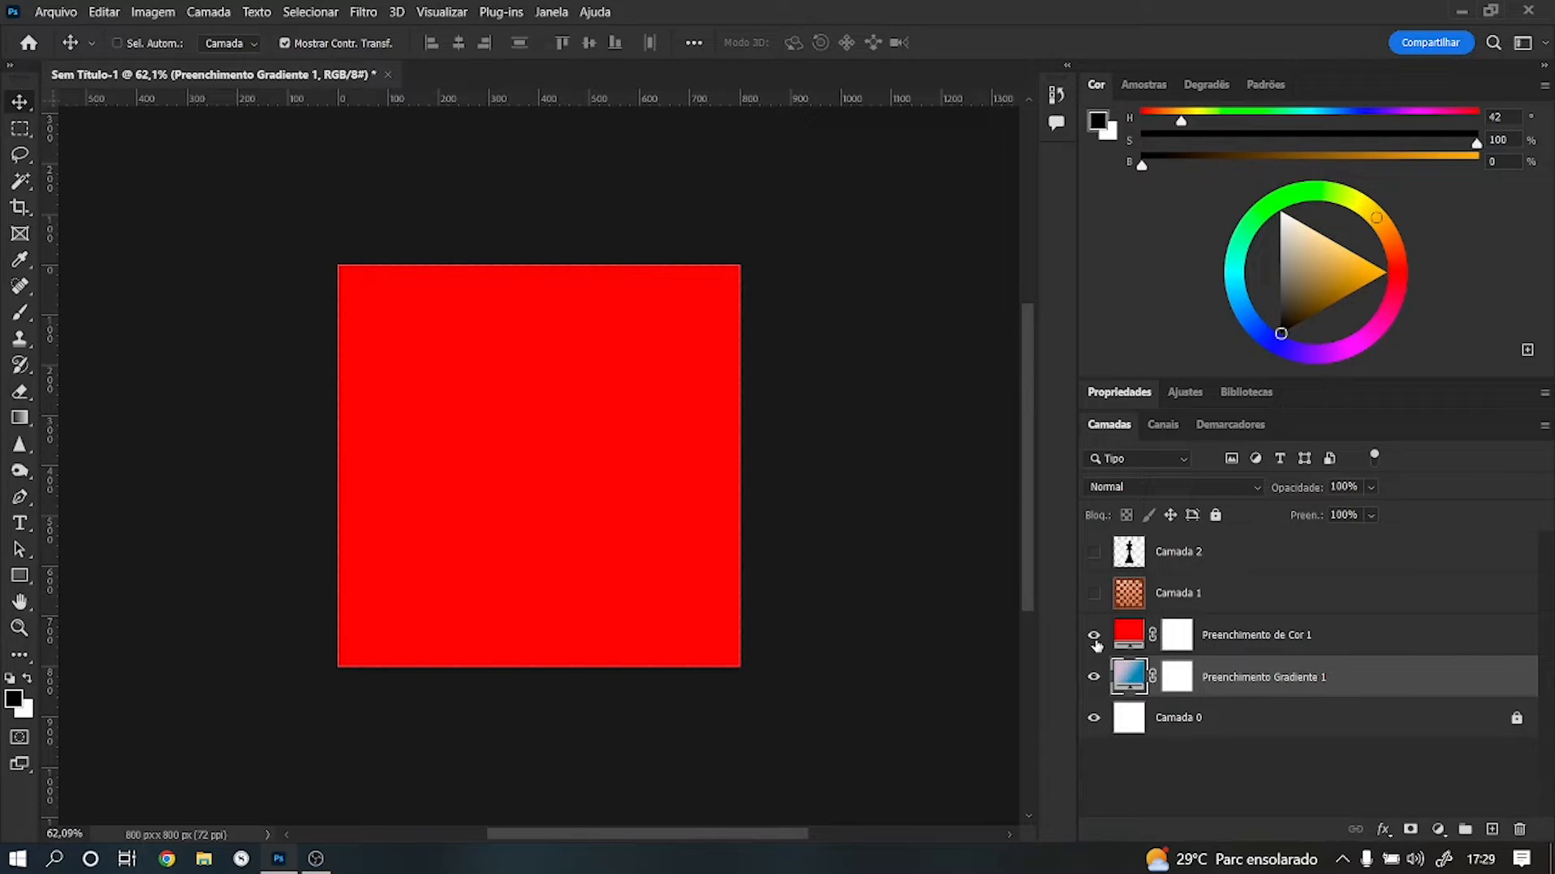
left_click(1140, 642)
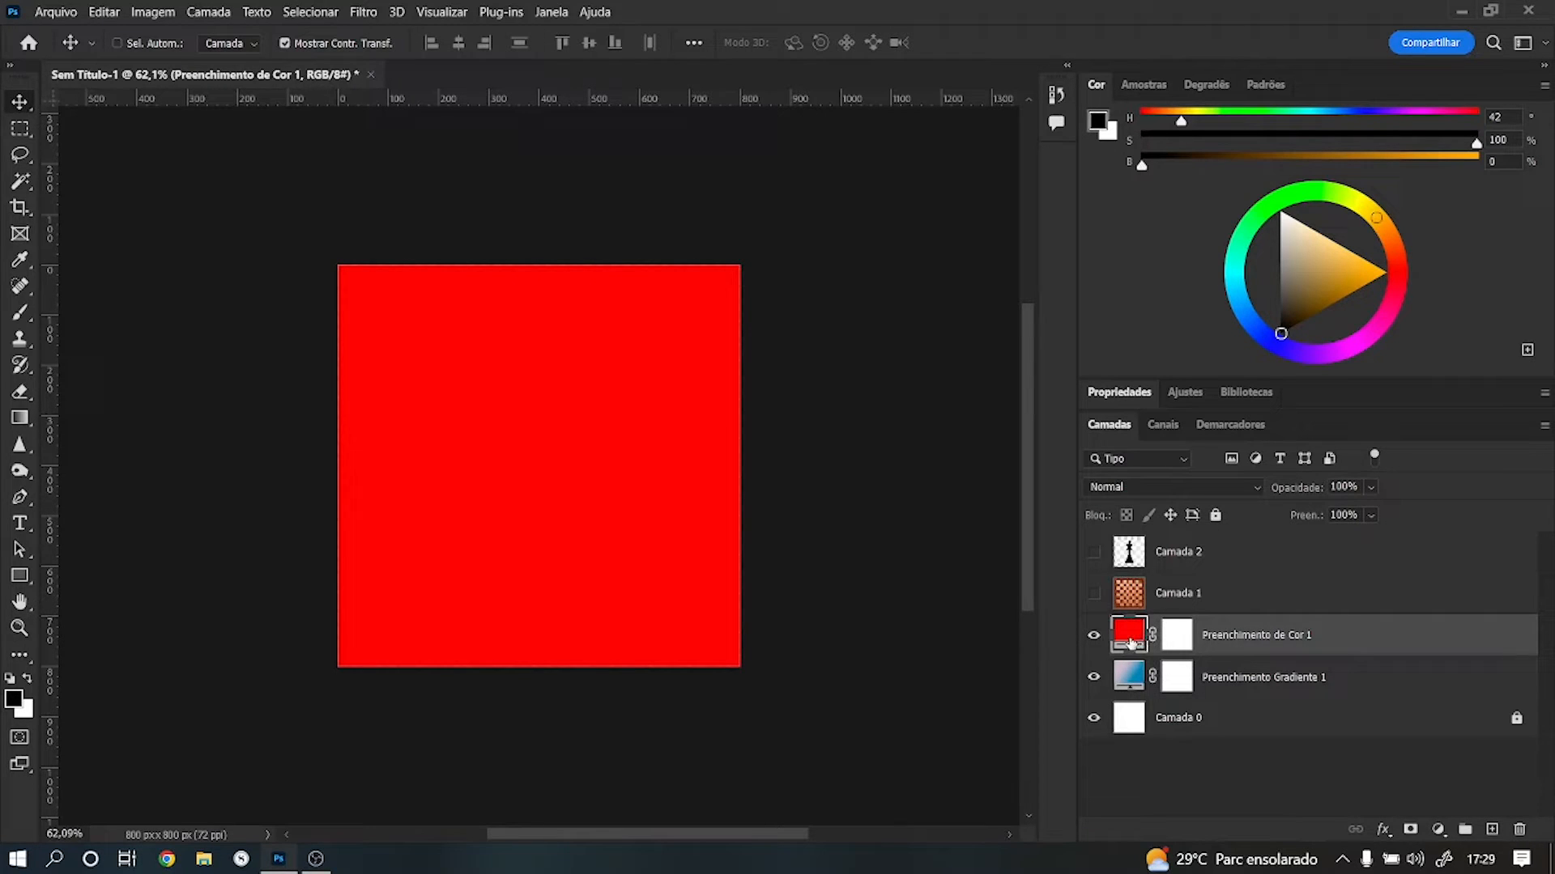
left_click(1126, 683)
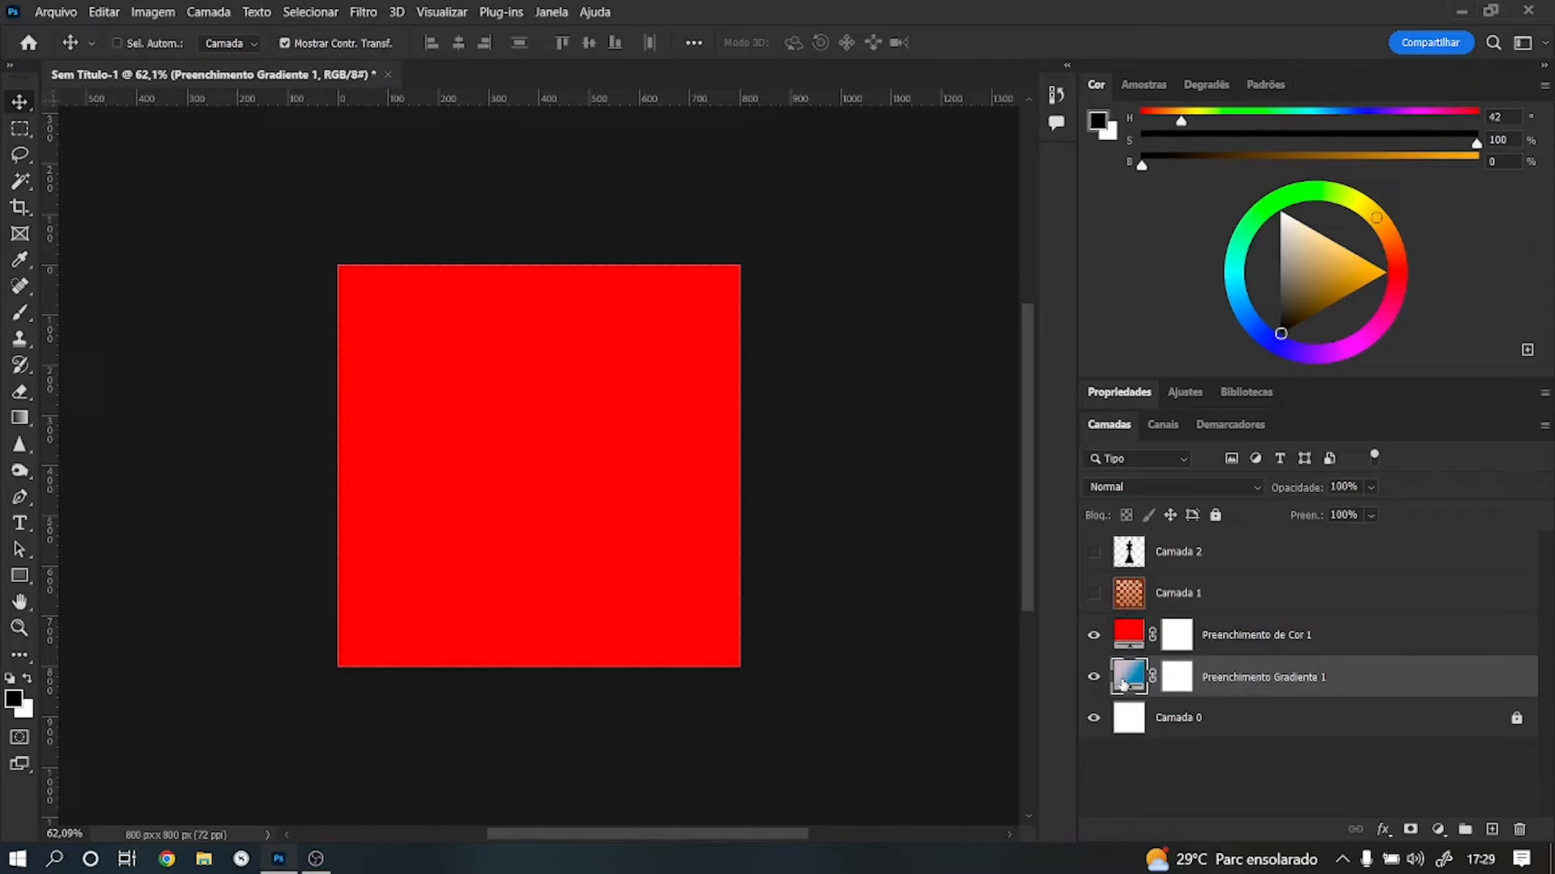
Step: Make the king layer Camada 2 and the chessboard layer Camada 1 visible
left_click(1094, 552)
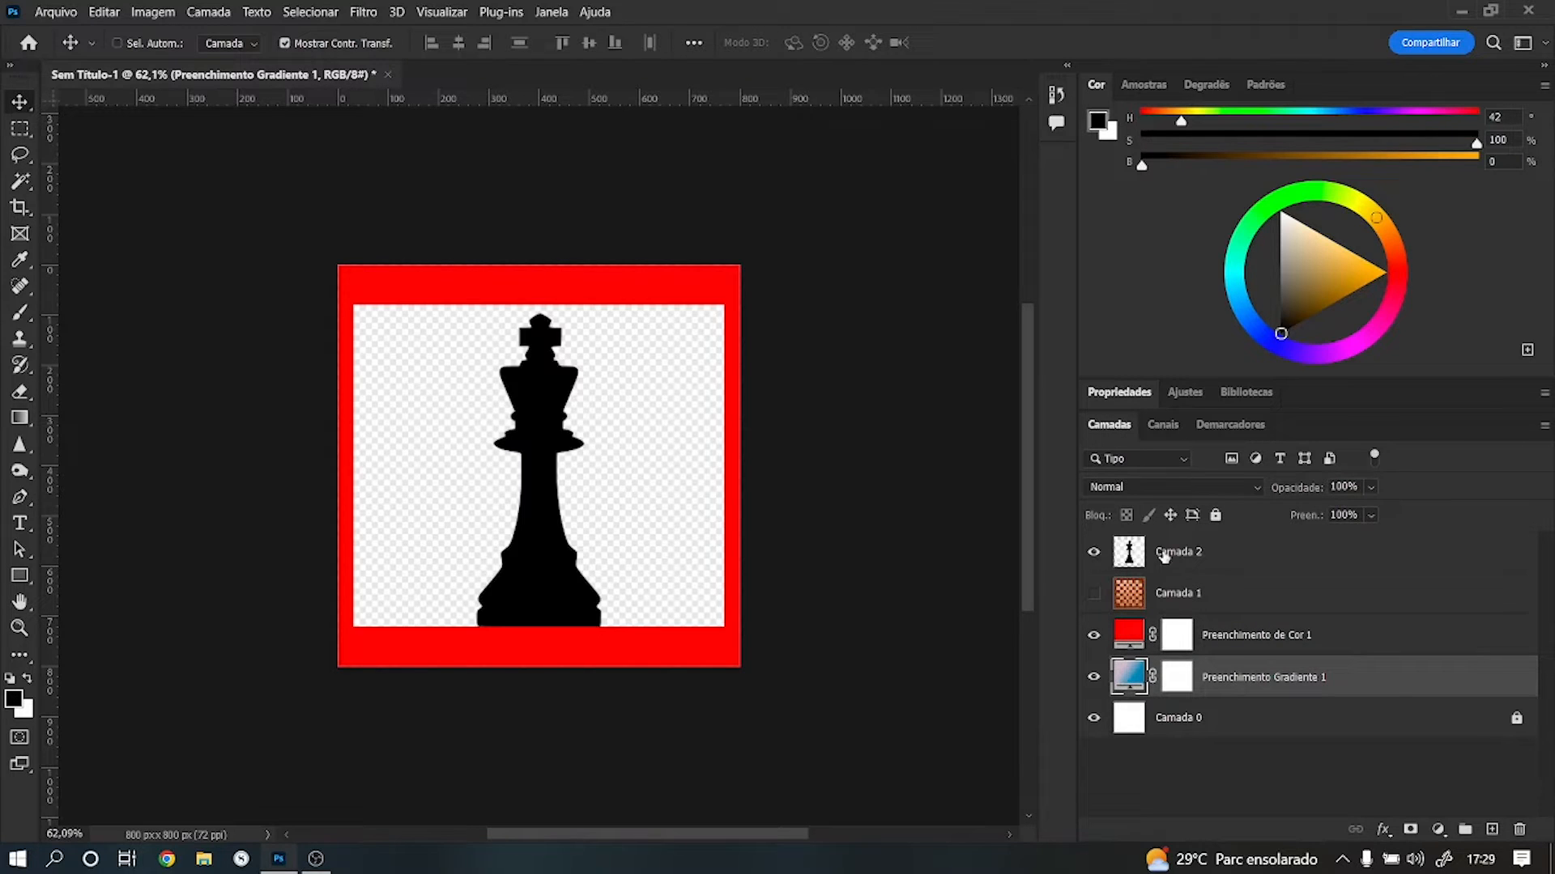
left_click(1164, 554)
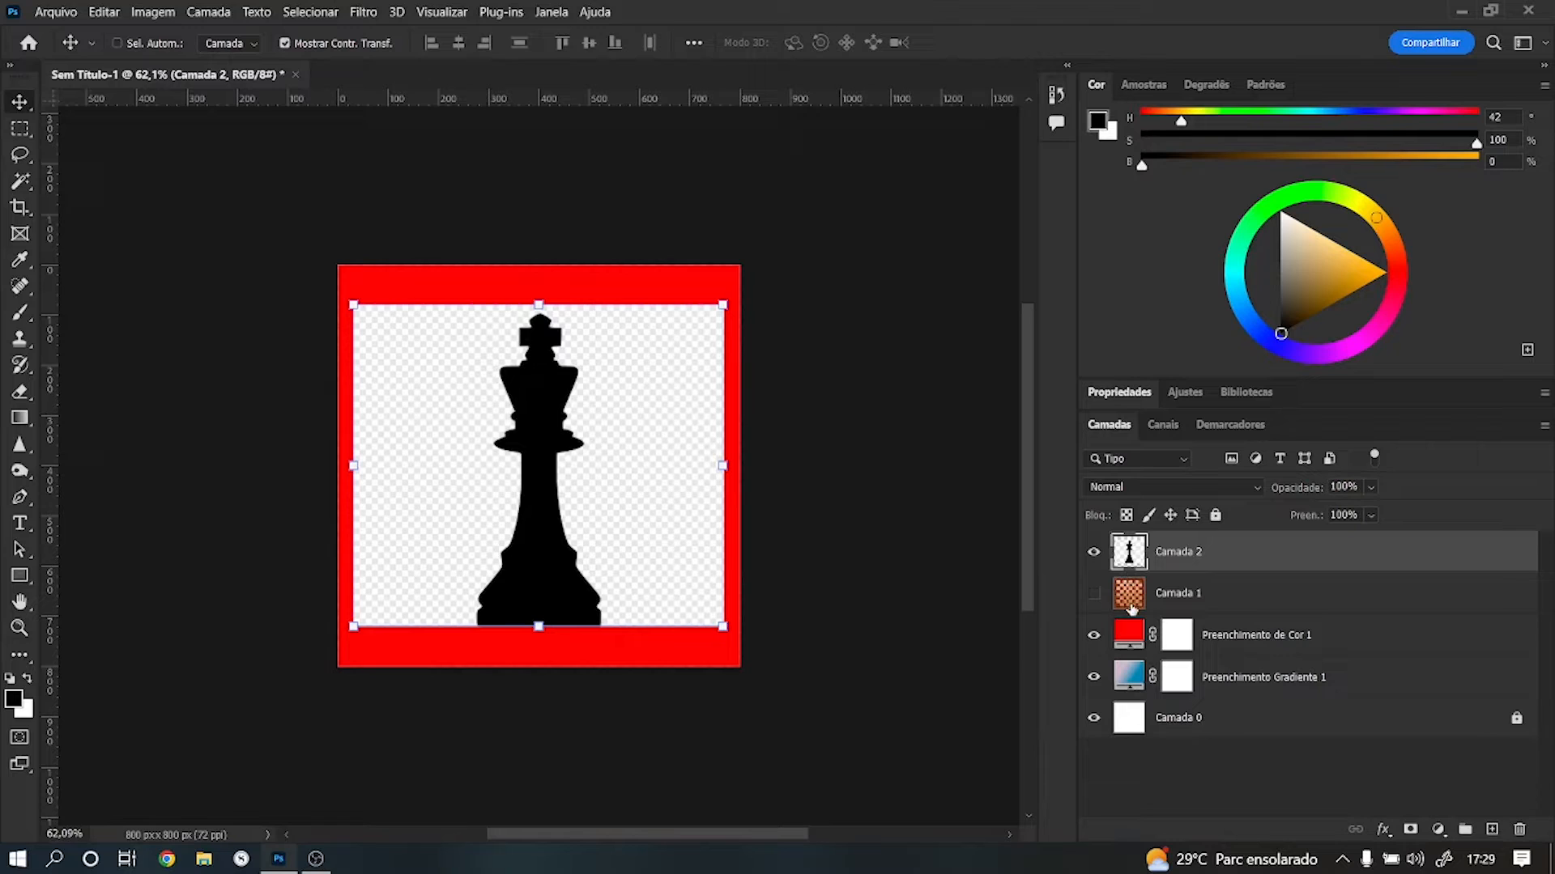
left_click(1124, 684)
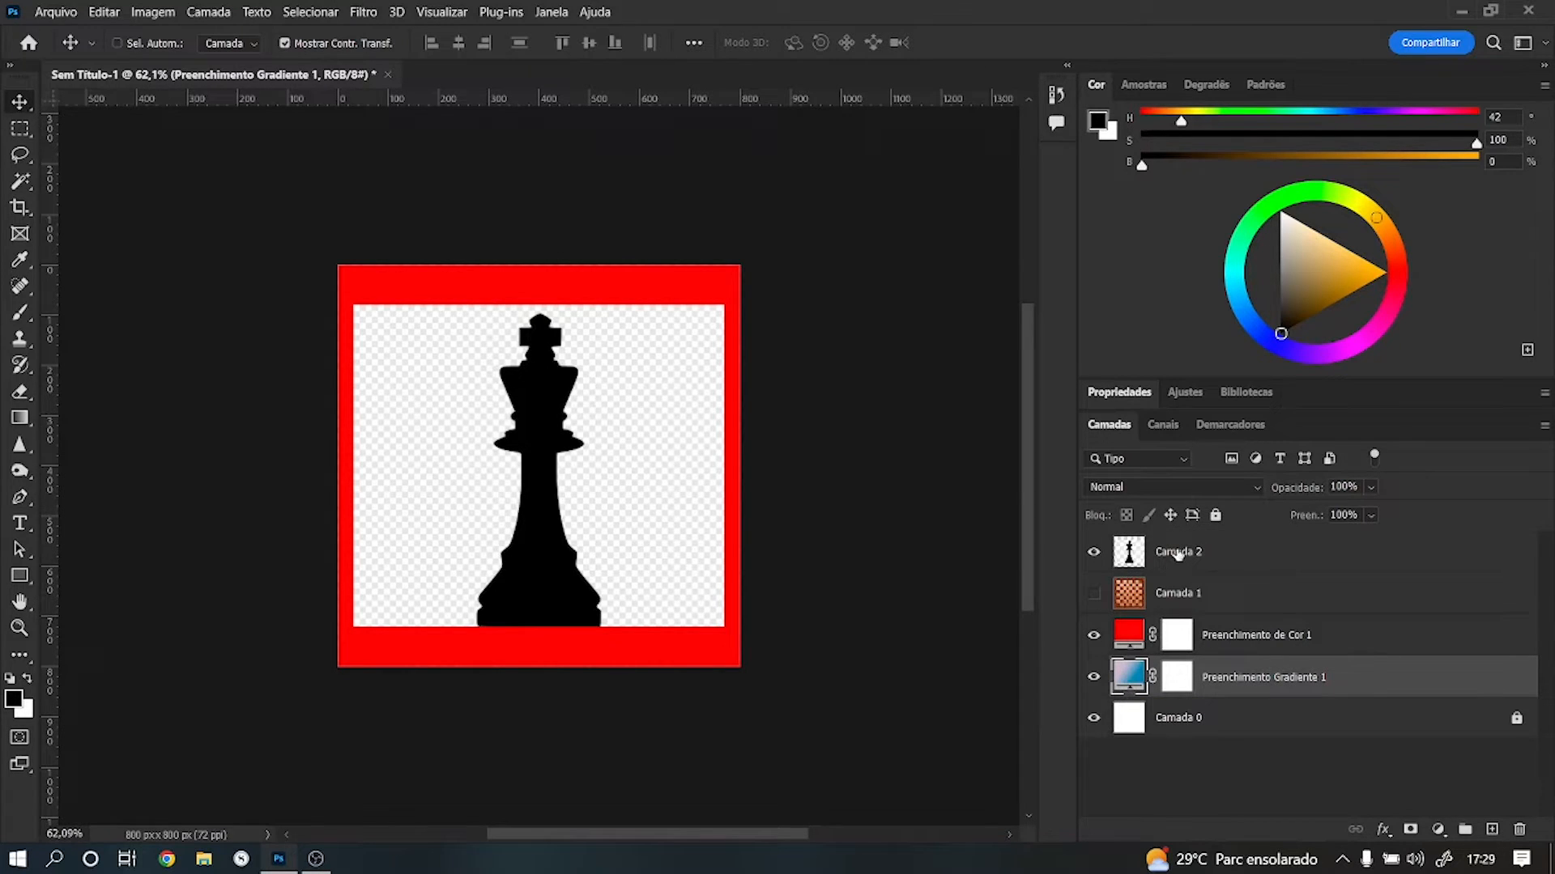
left_click(1094, 595)
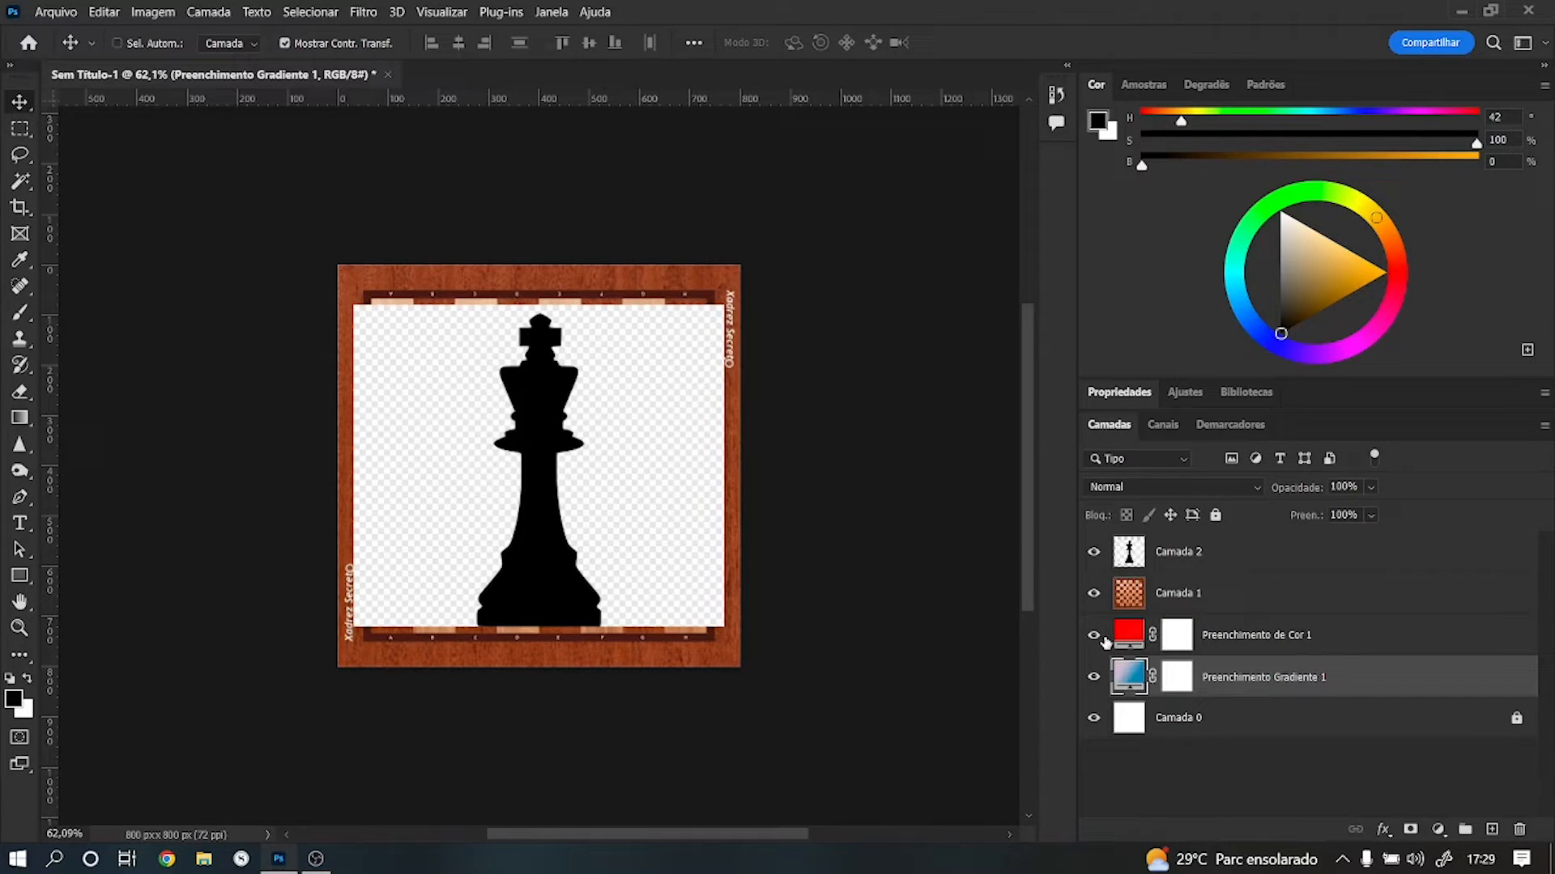
Step: Preview the darkening blend modes down to Cor Mais Escura on Camada 1 without applying any
left_click(1133, 603)
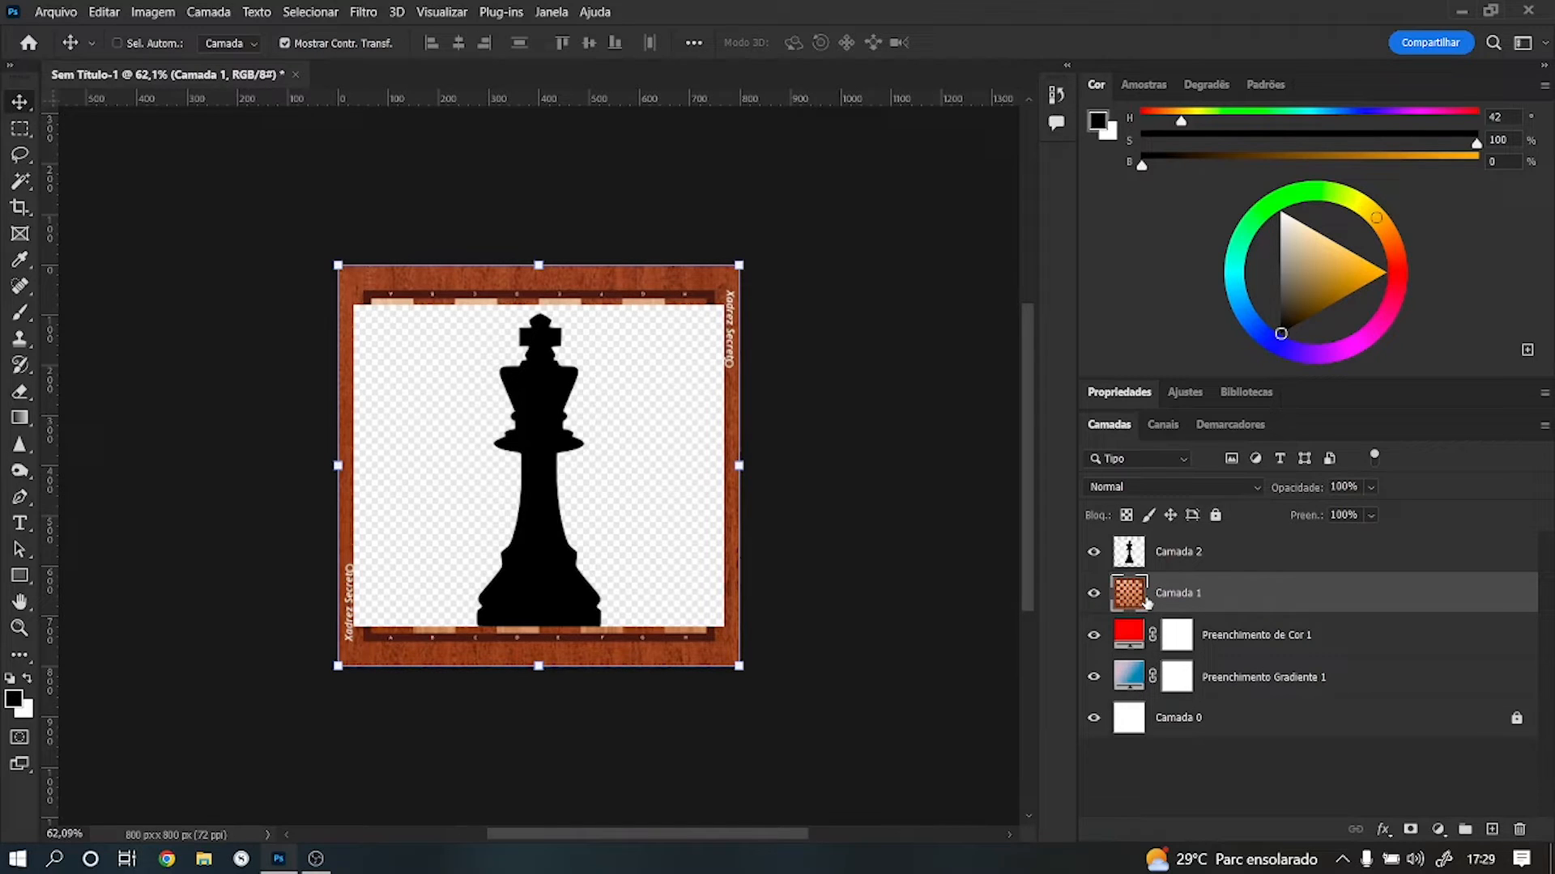
left_click(1147, 496)
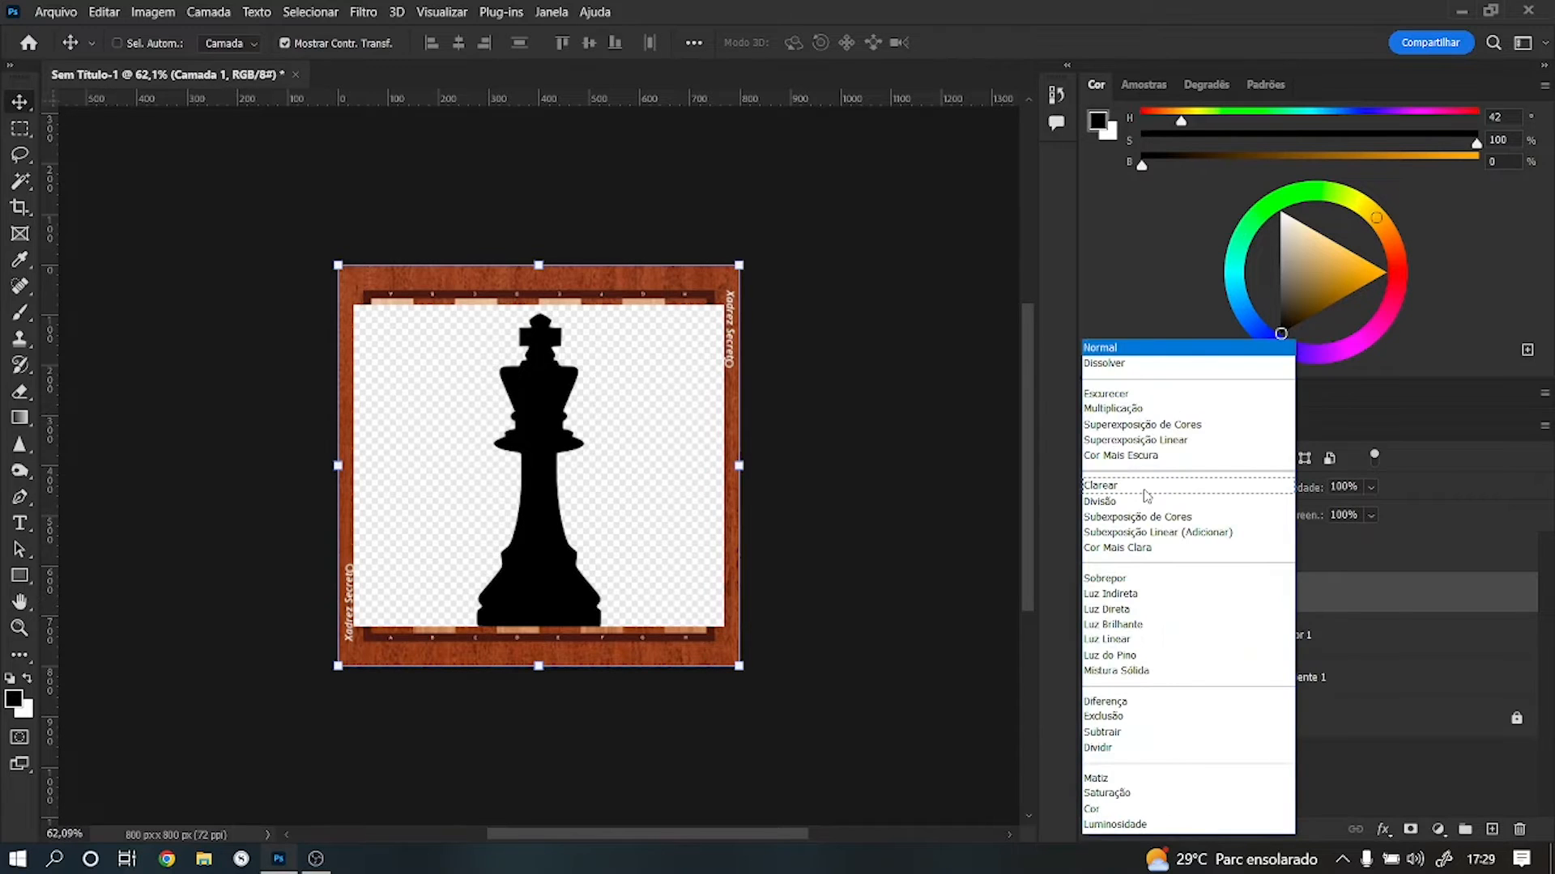
key("Down")
key("Down")
key("Down")
key("Down")
key("Down")
key("Down")
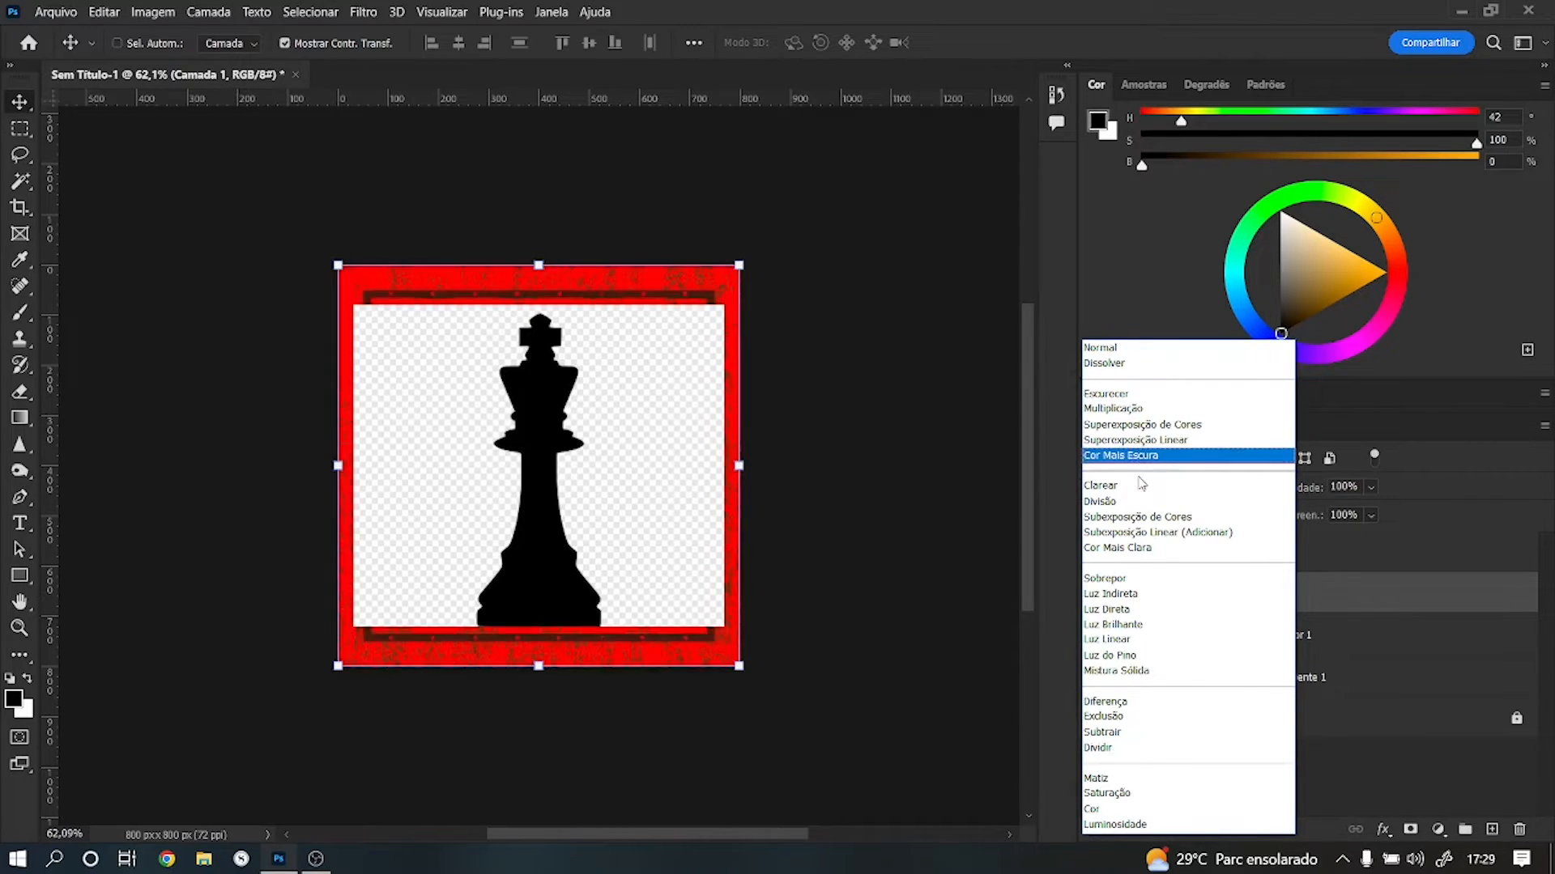
key("Escape")
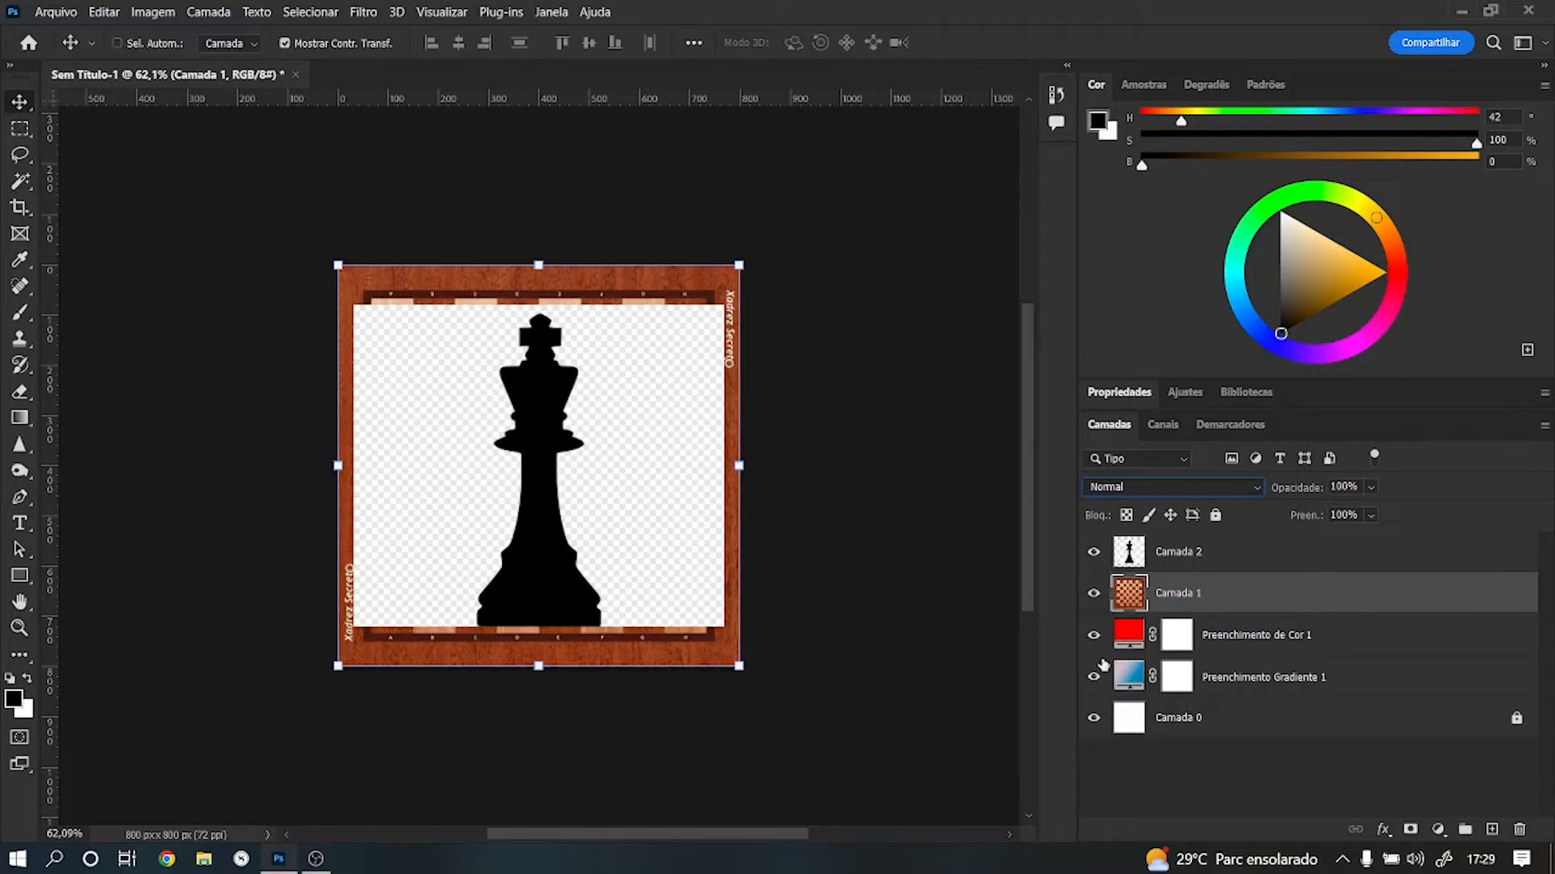
Step: Hide Camada 2 and preview the Cor Mais Escura blend mode on the chessboard layer, leaving it at Normal
left_click(1094, 555)
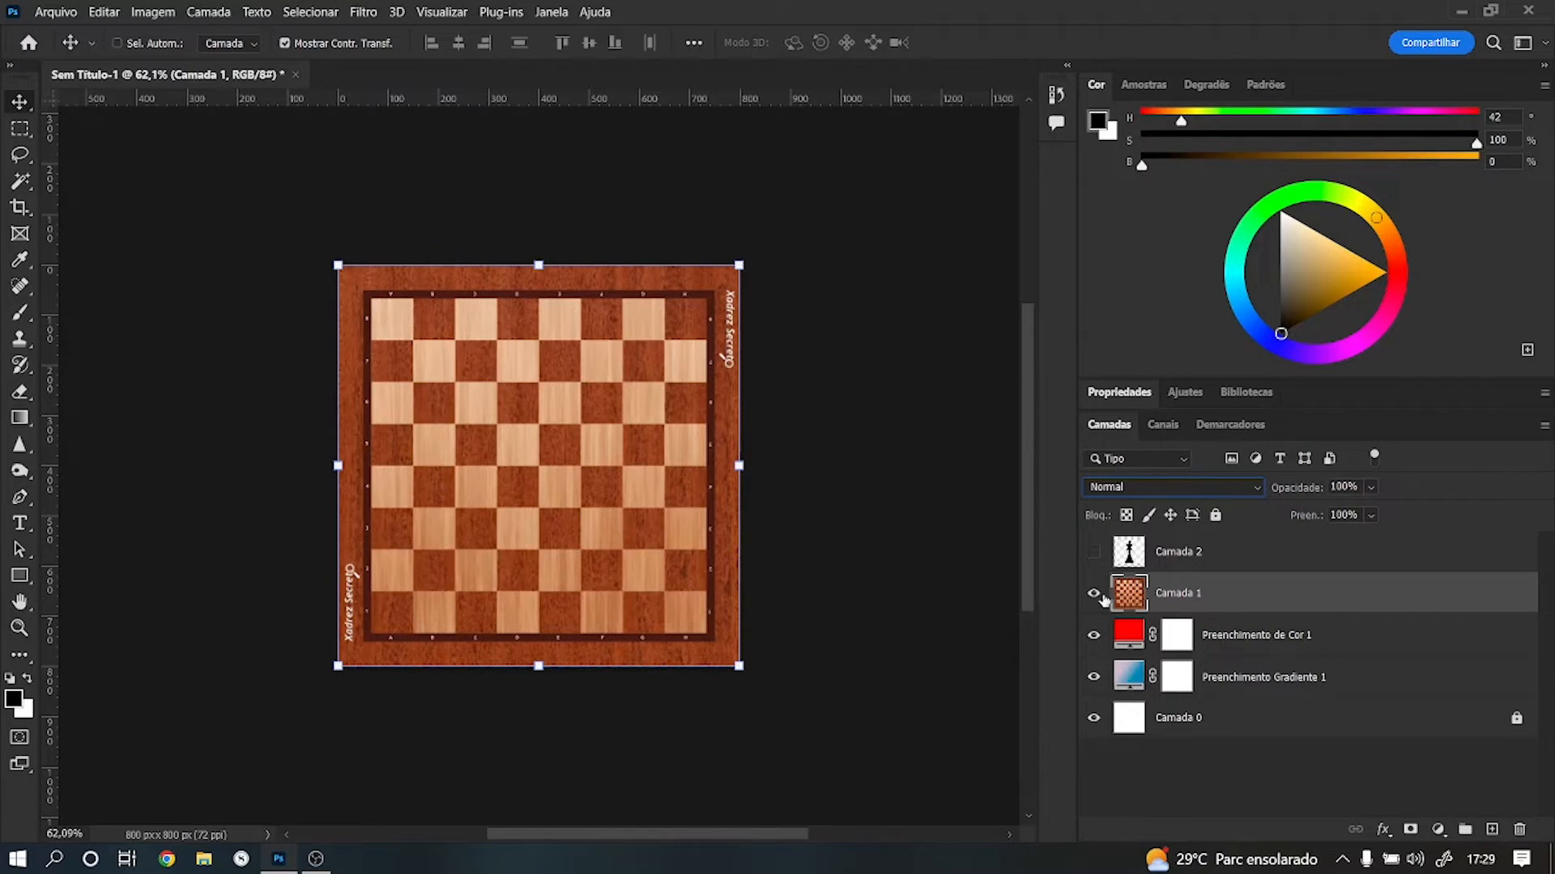
left_click(1159, 488)
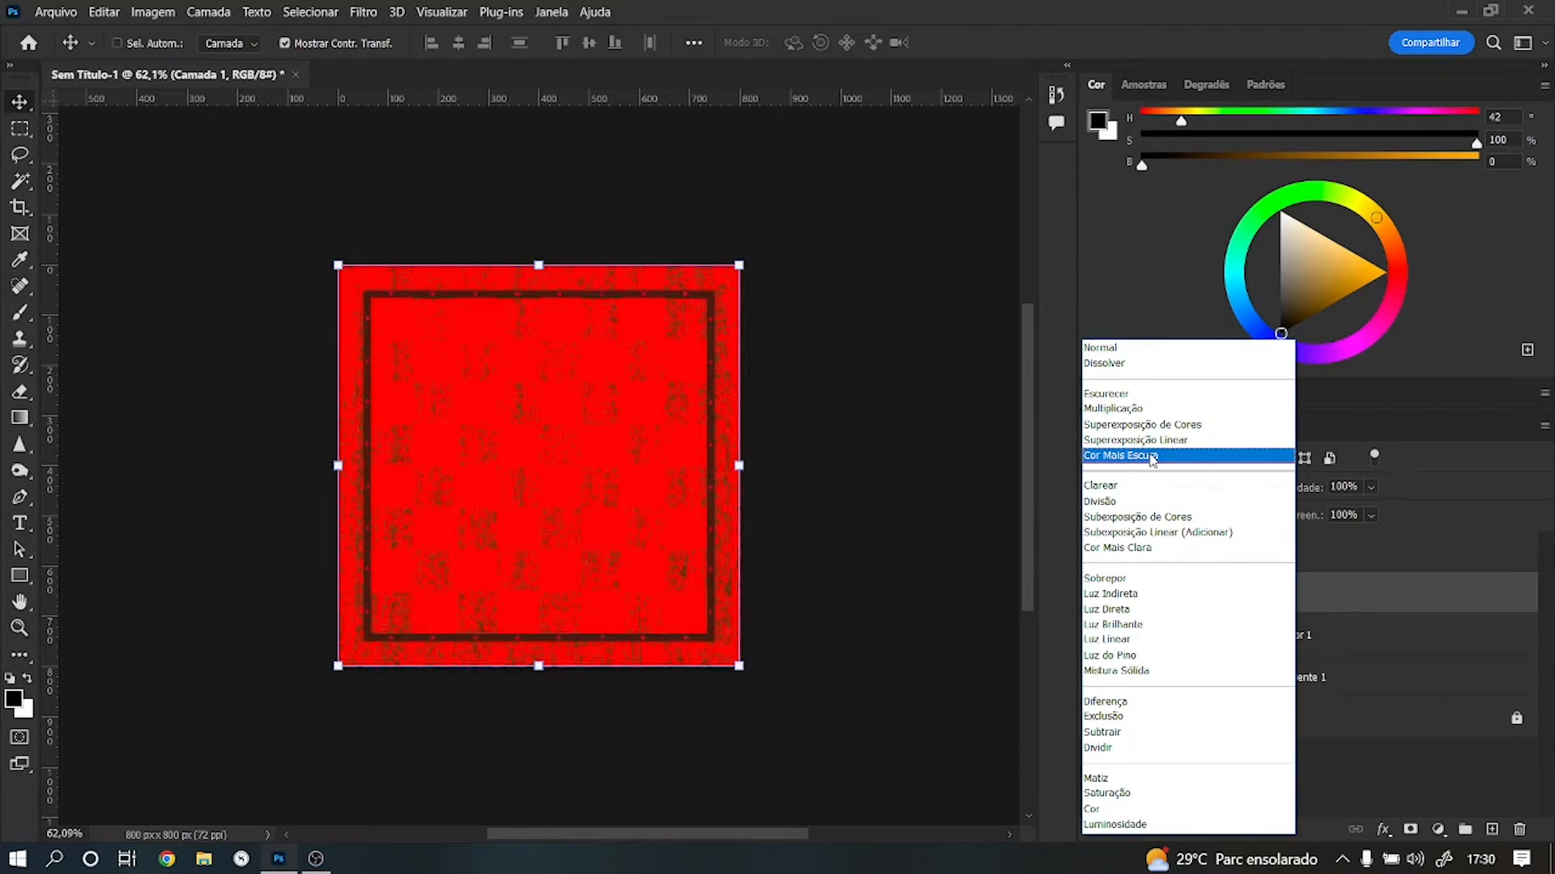
left_click(934, 569)
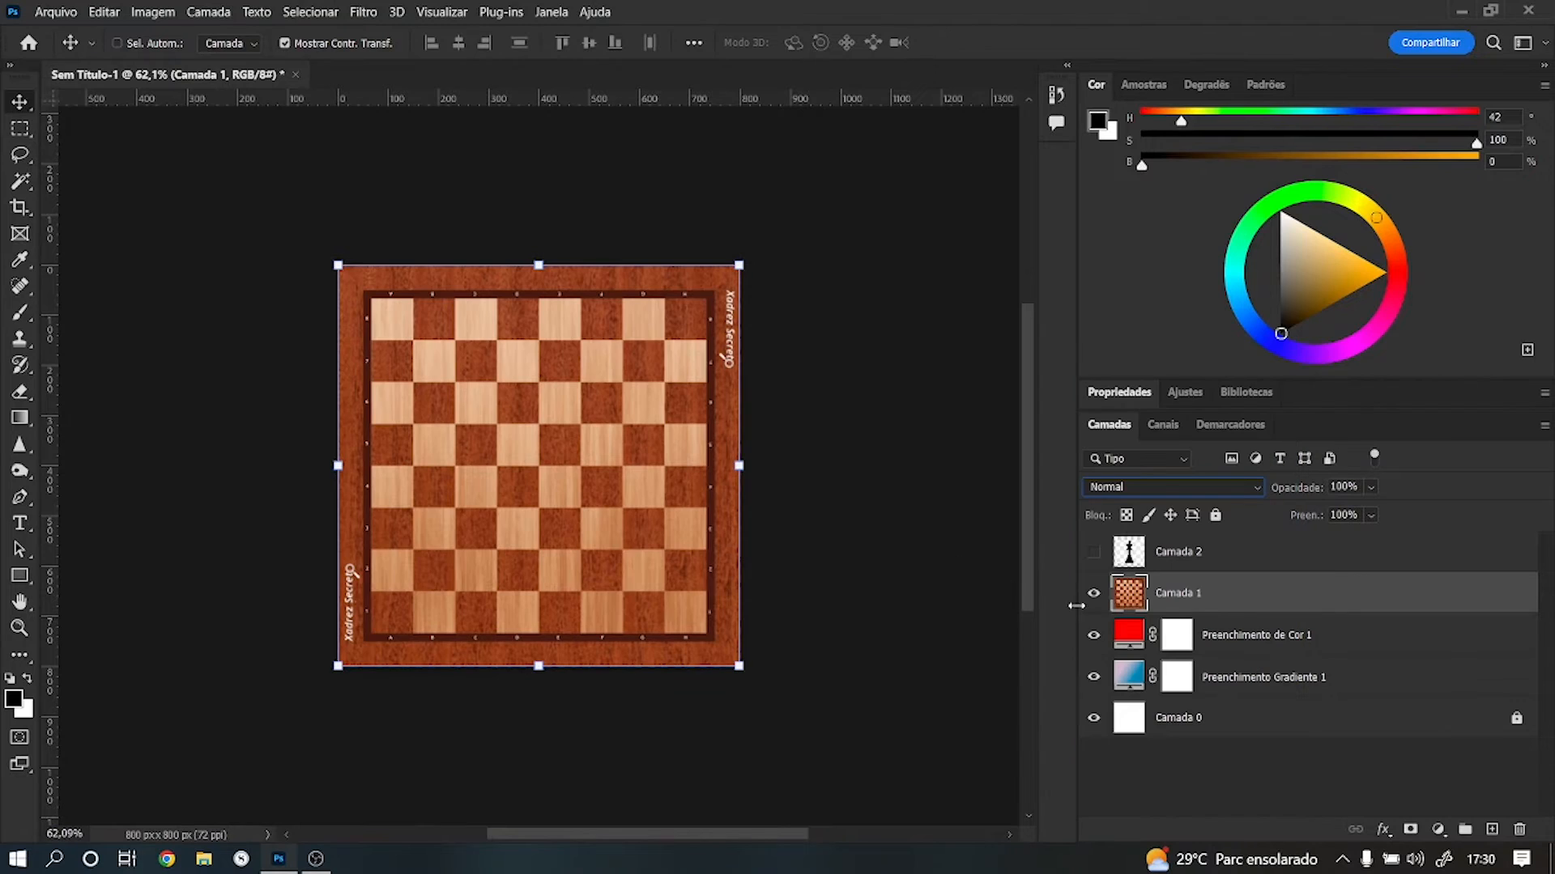
Step: Place the red fill layer above Camada 1, preview the Multiplicação blend mode on it and return it to Normal
left_click_drag(1136, 632, 1138, 608)
left_click(1139, 636)
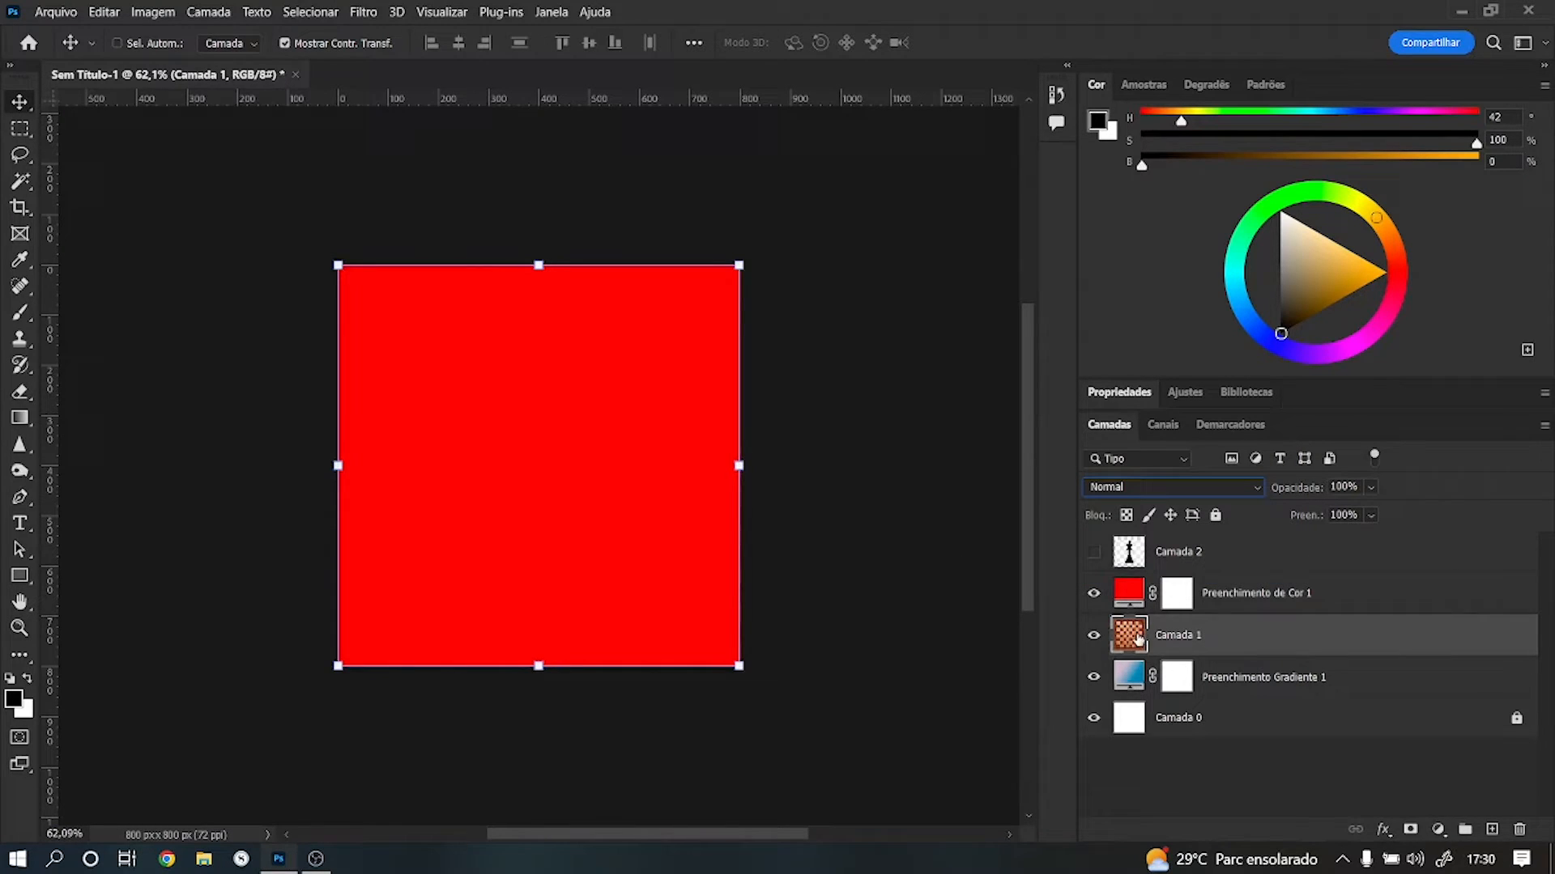
left_click(1118, 599)
left_click(1166, 490)
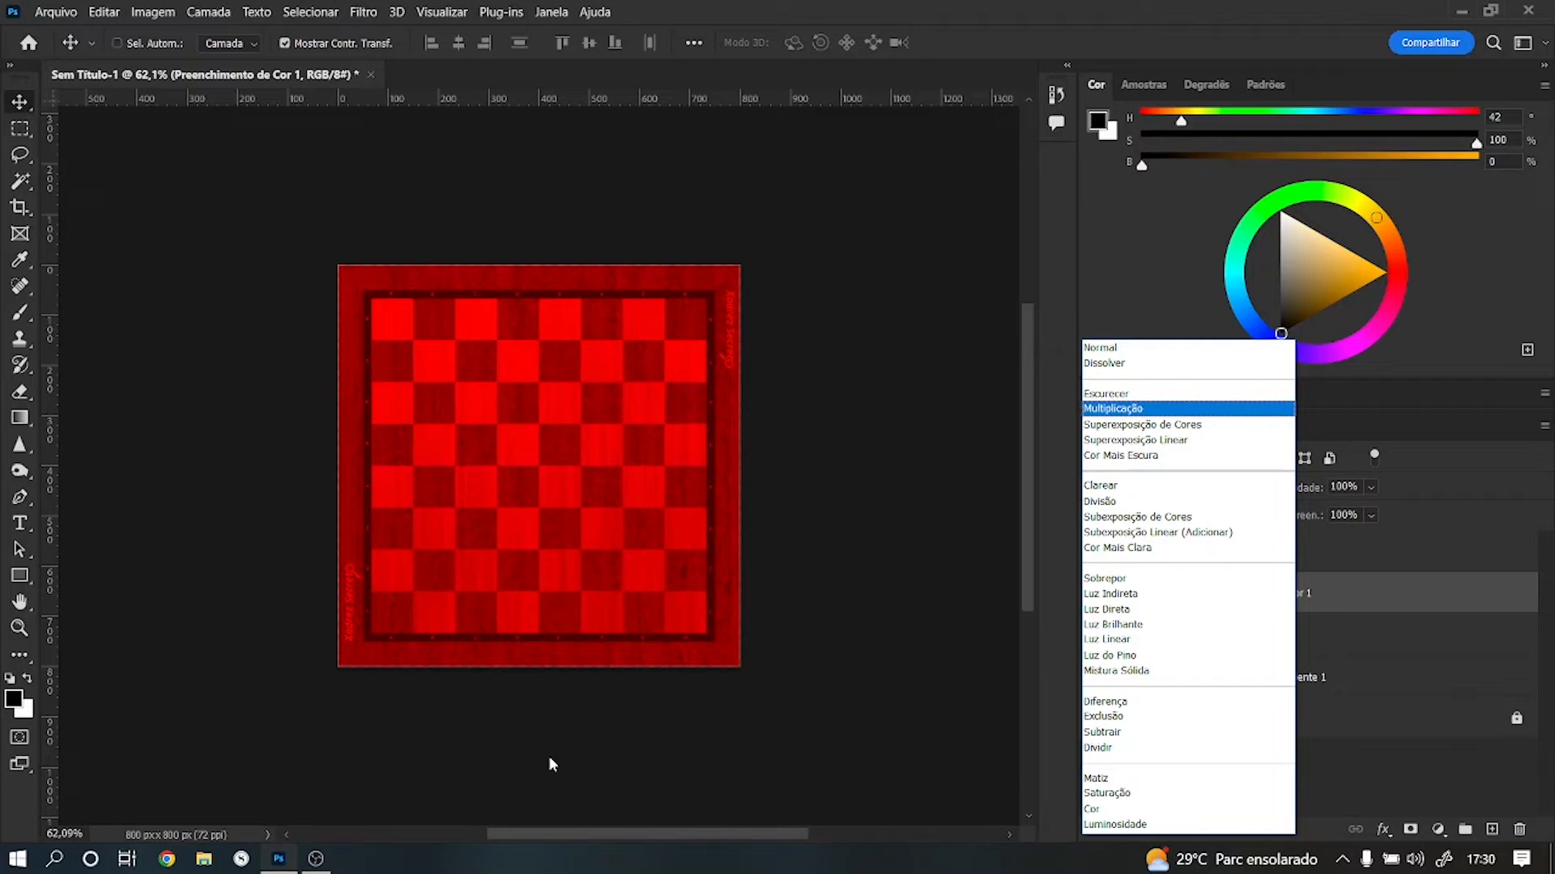
left_click(1109, 351)
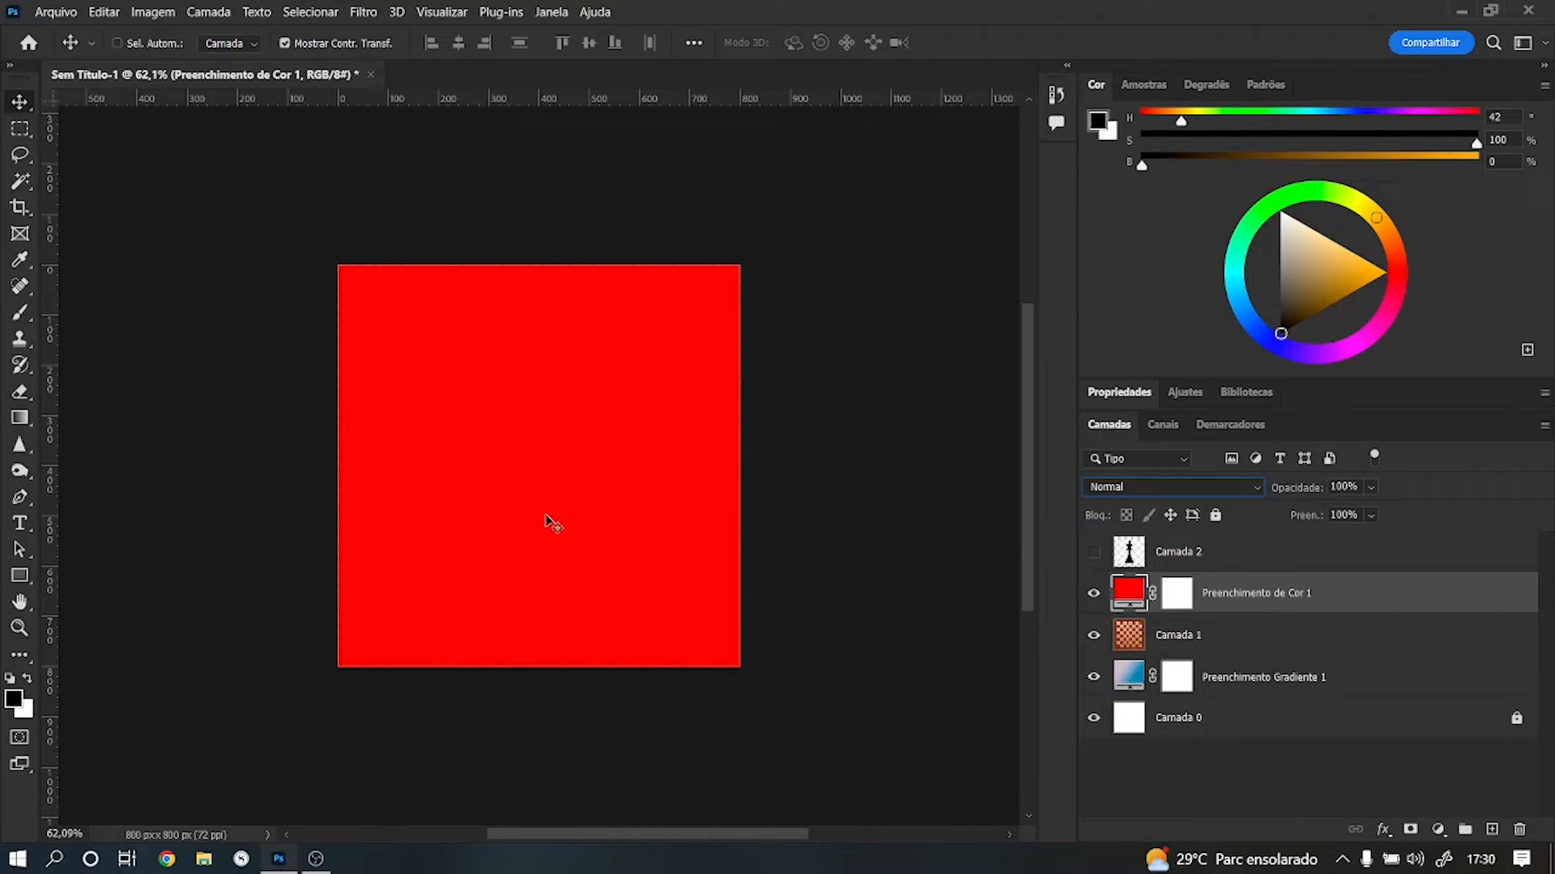
Step: Show Camada 2, select the king as its subject and add a layer mask to remove the checkered background
left_click(1111, 559)
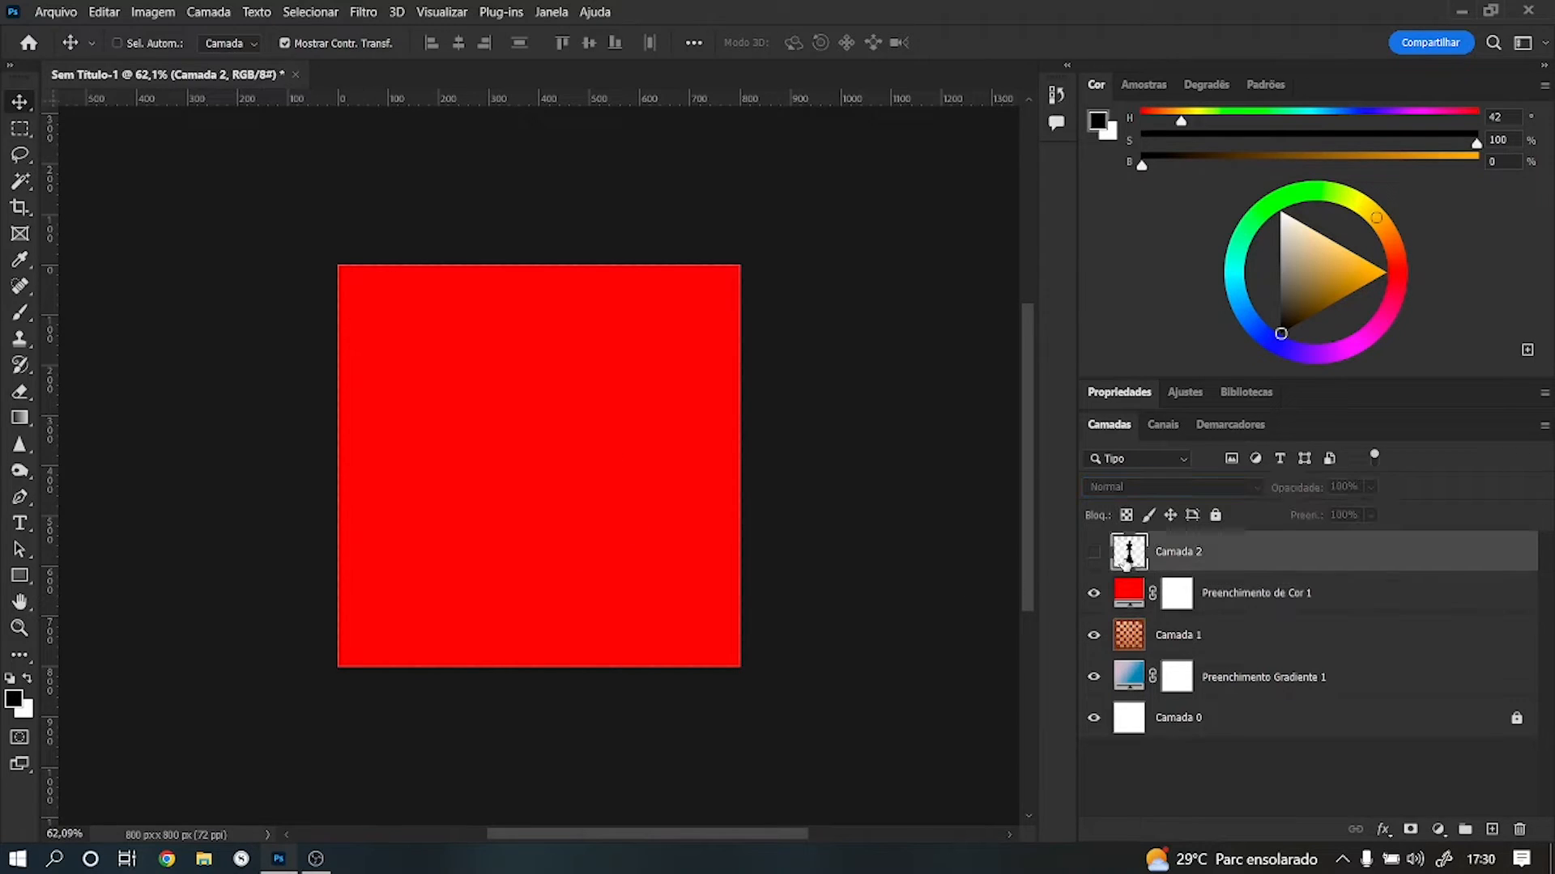
left_click(1093, 552)
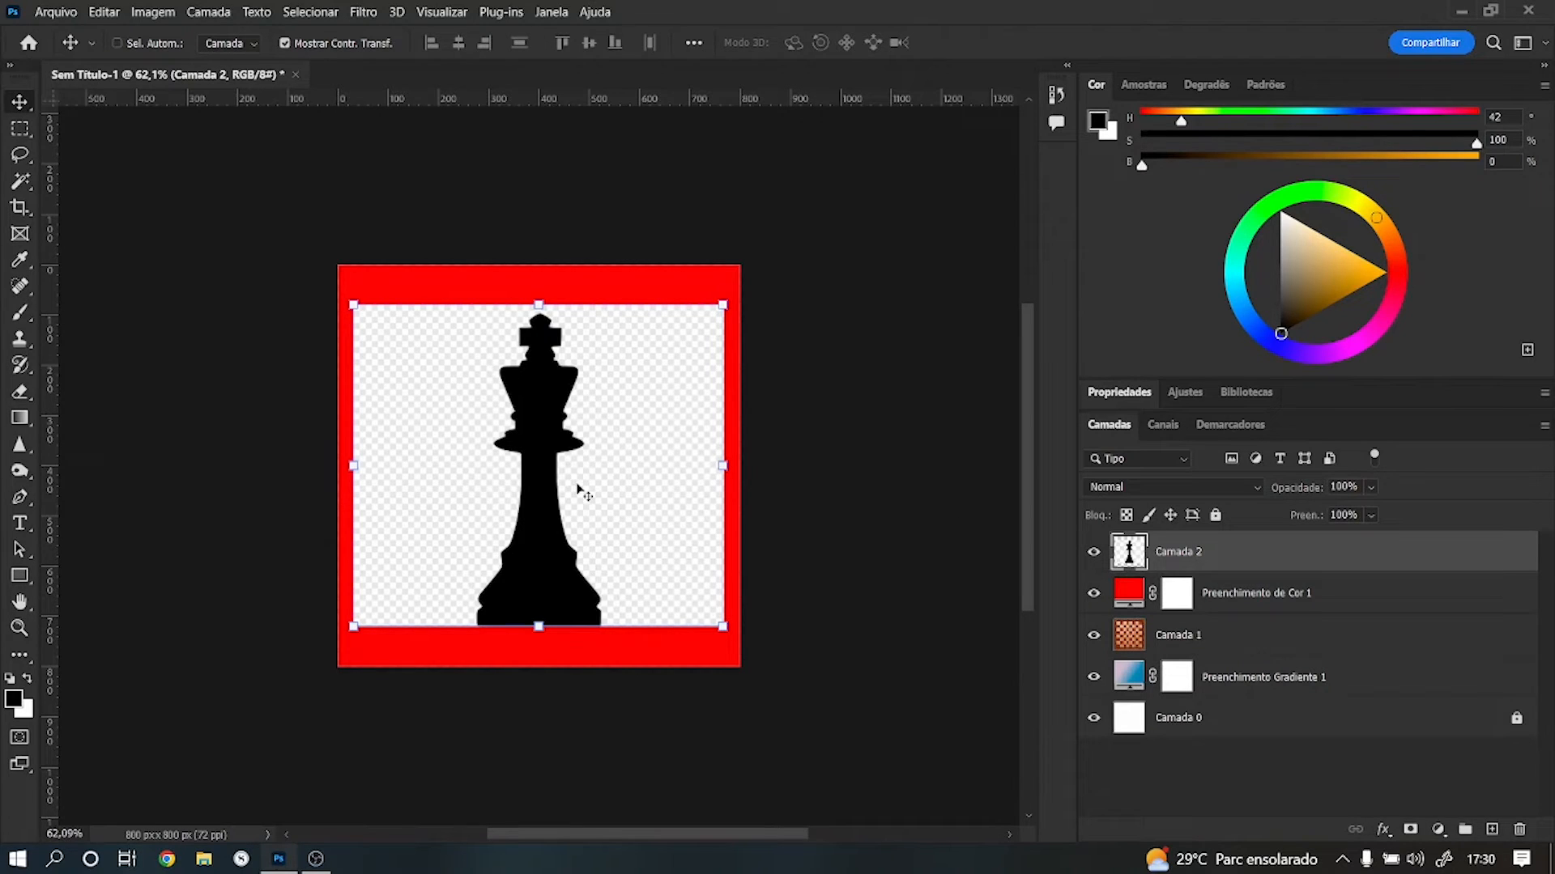
left_click(316, 13)
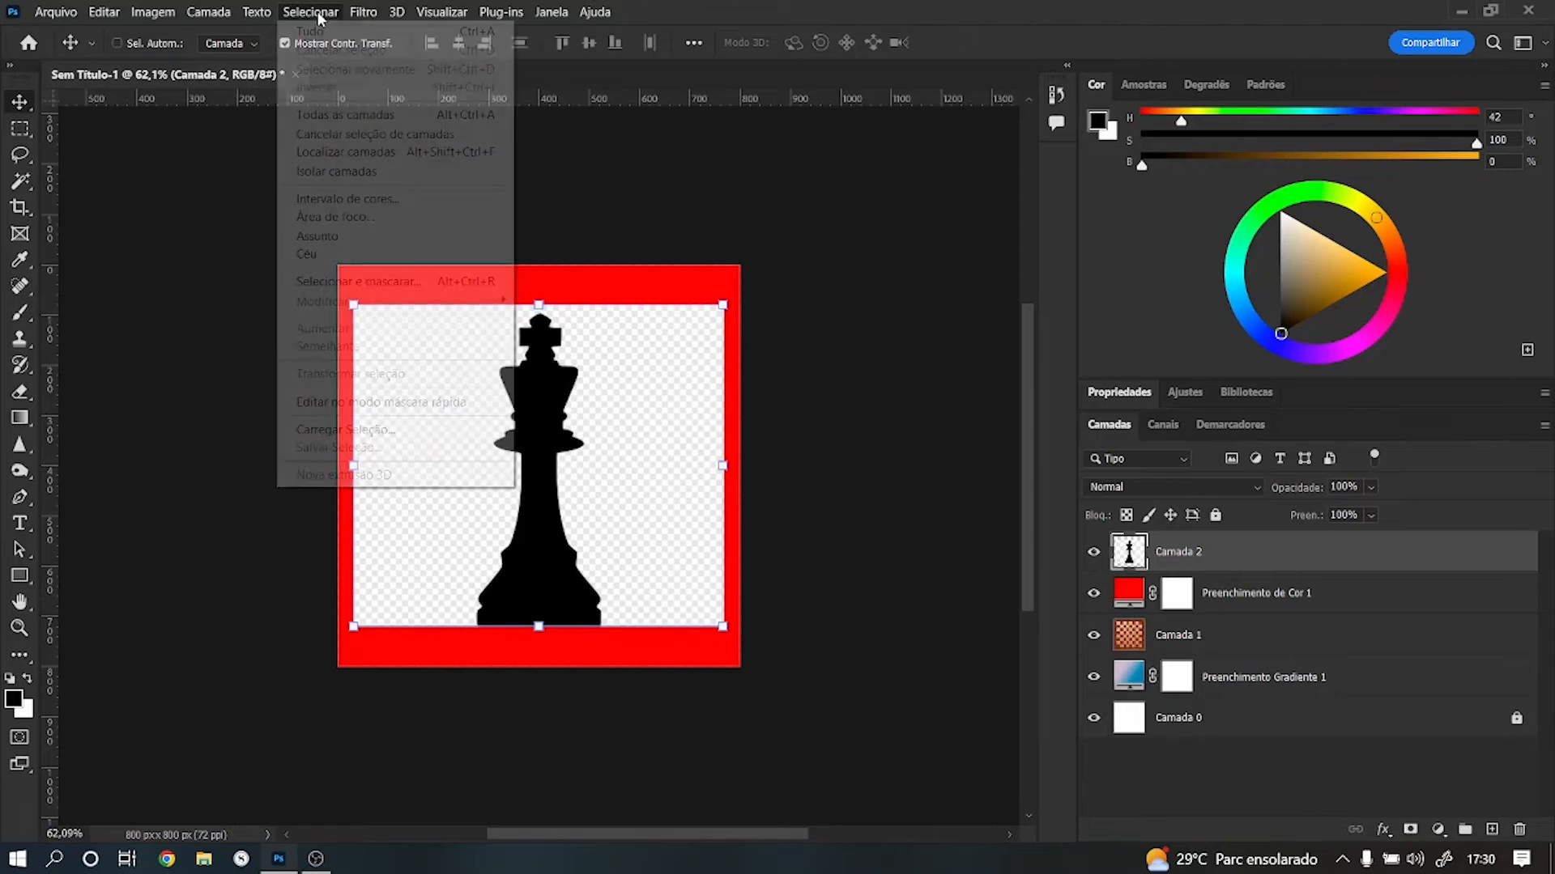
left_click(368, 235)
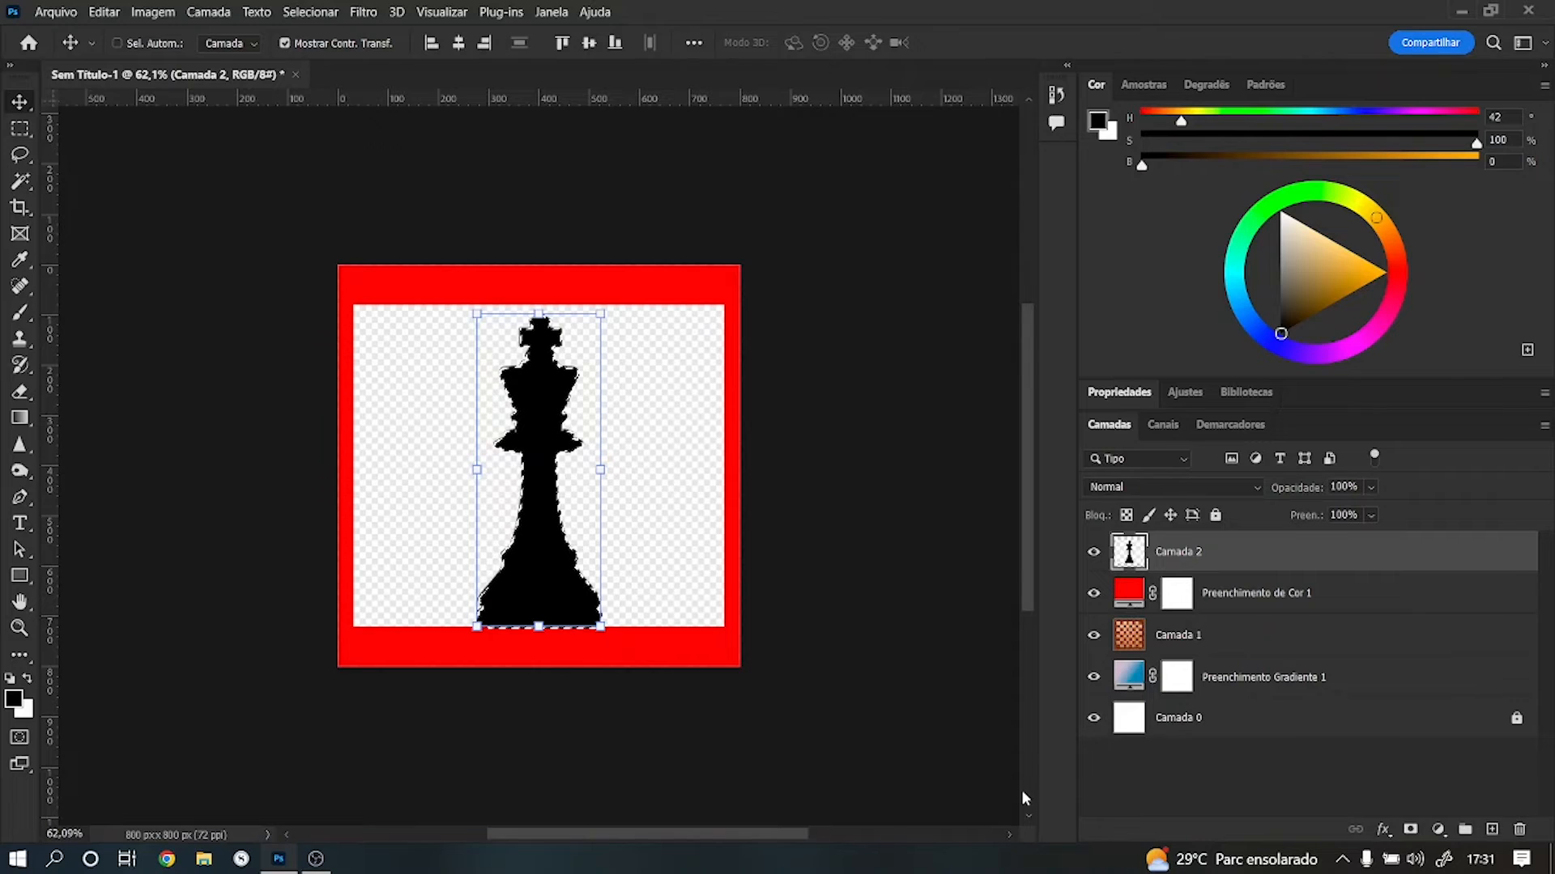
left_click(1409, 831)
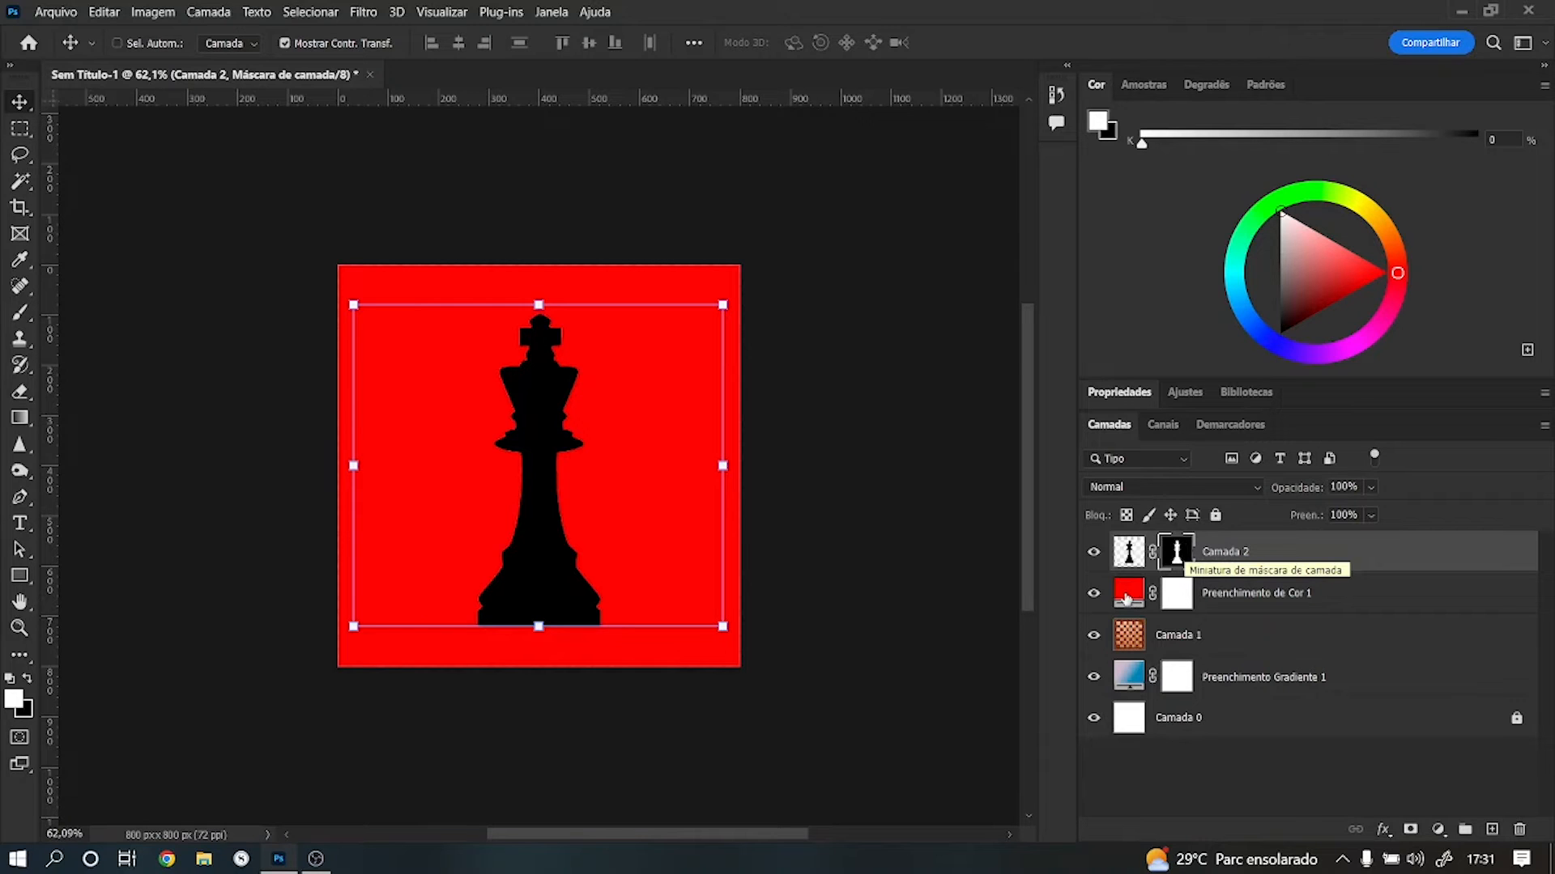
Step: Delete the red color fill layer between Camada 2 and Camada 1, and select Camada 1
left_click(1093, 594)
left_click_drag(1138, 597, 1519, 829)
left_click(1133, 601)
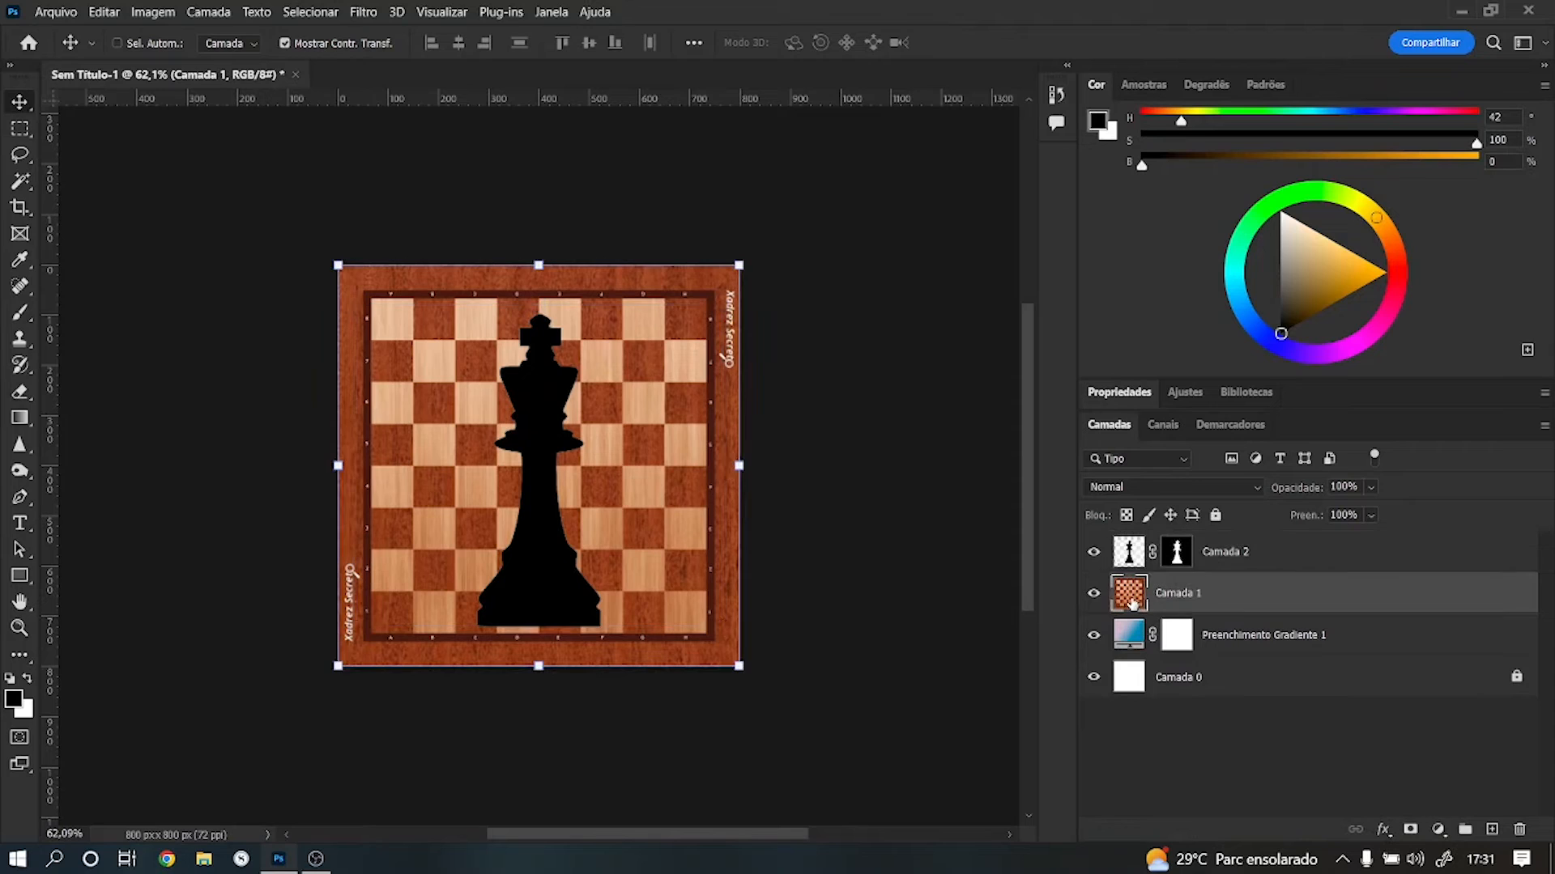
Step: Scale the king on Camada 2 to about 37.75% and place it at the lower middle of the chessboard
left_click(1093, 554)
left_click(1094, 555)
left_click(1128, 552)
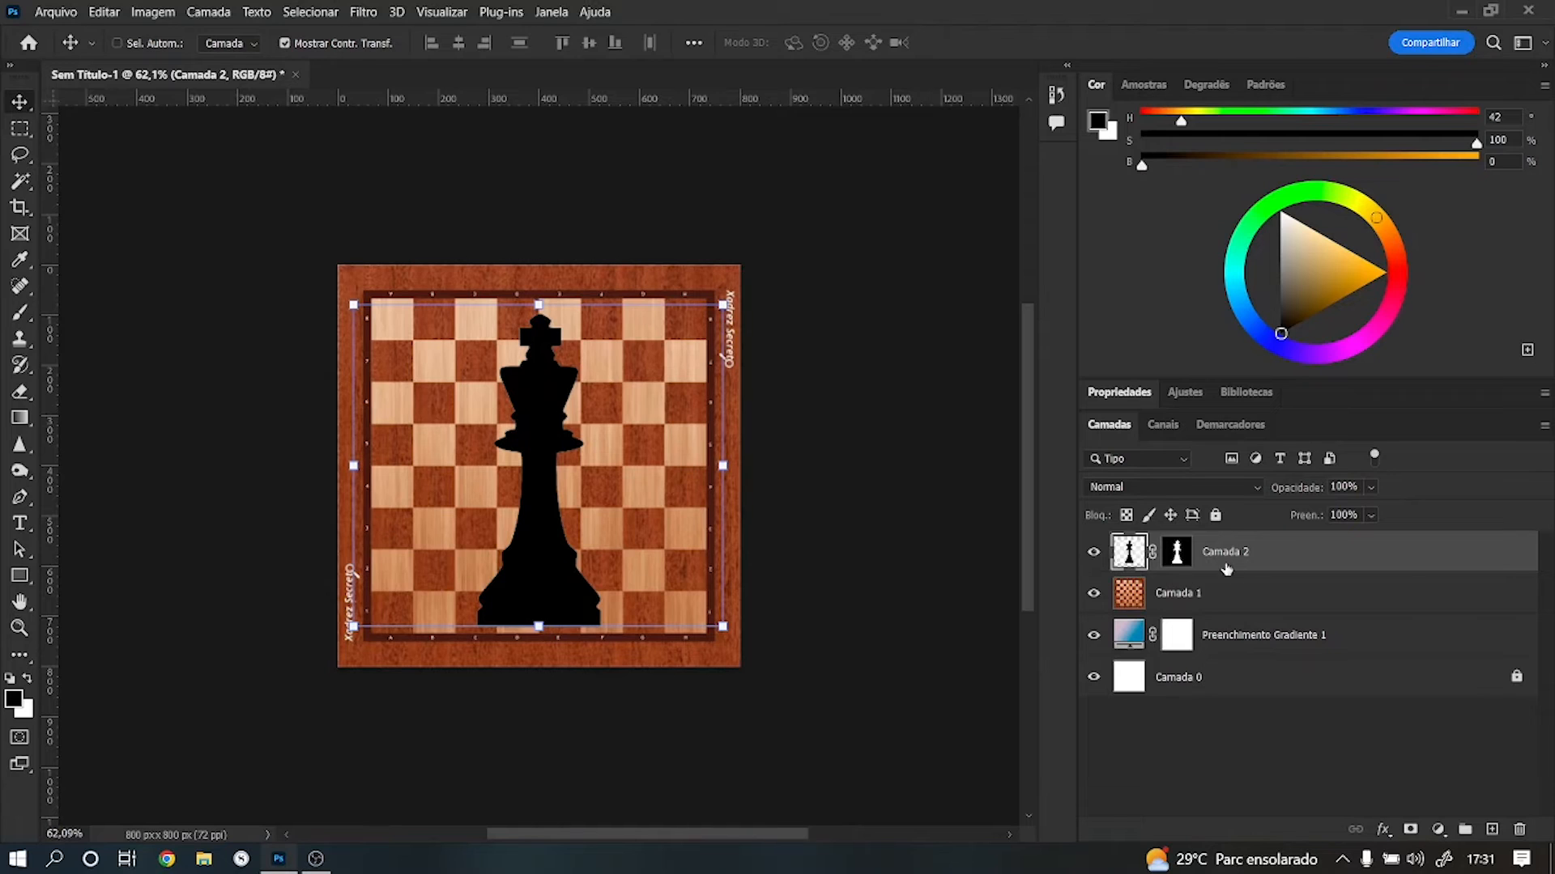
left_click_drag(722, 305, 494, 503)
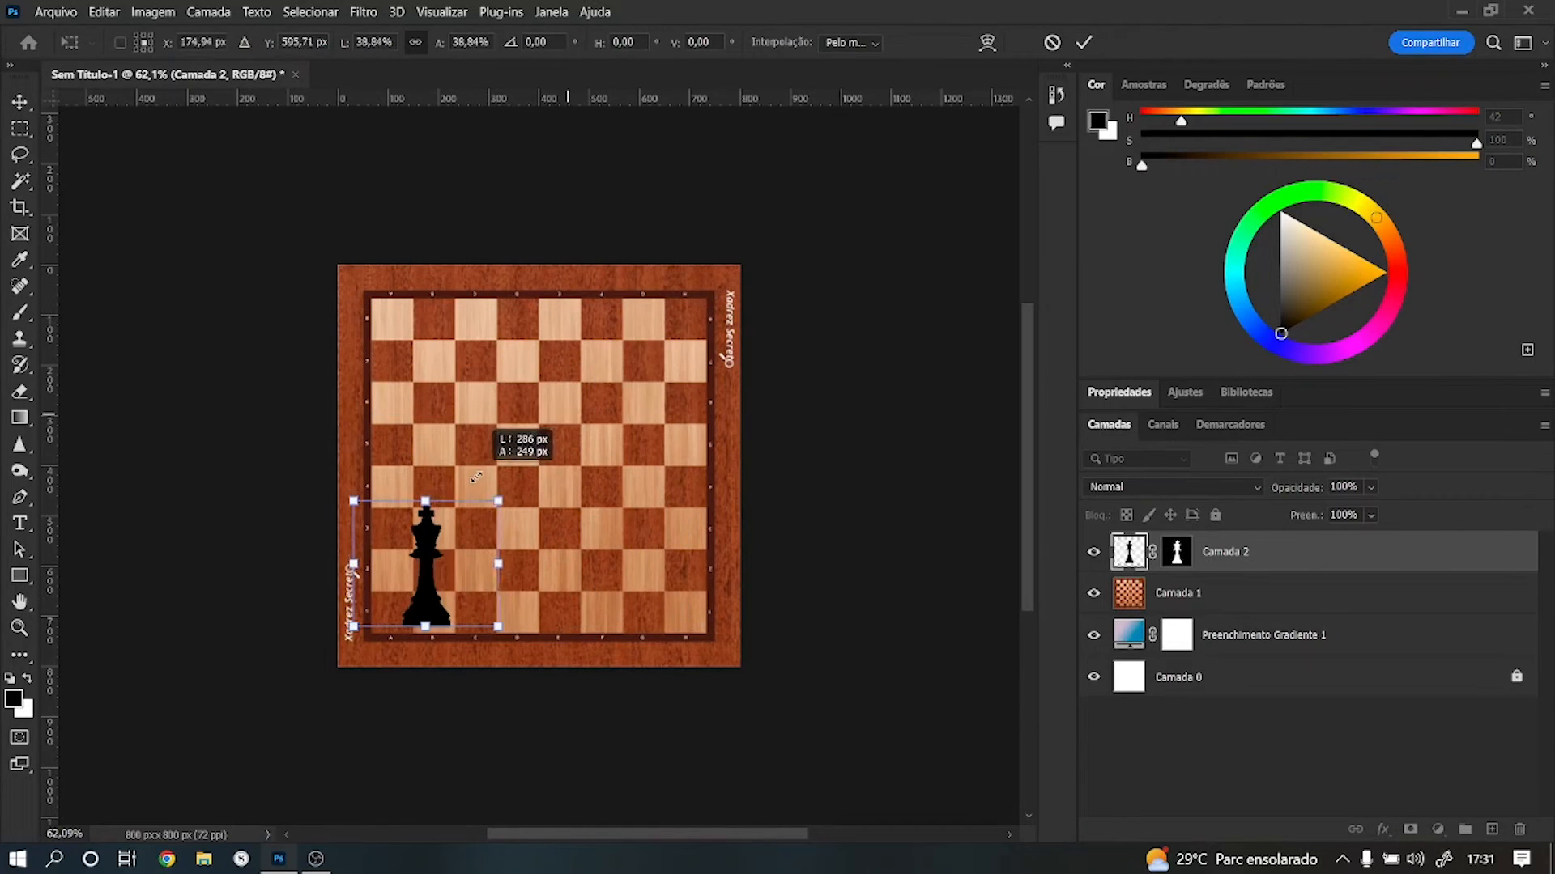
left_click_drag(438, 547, 549, 561)
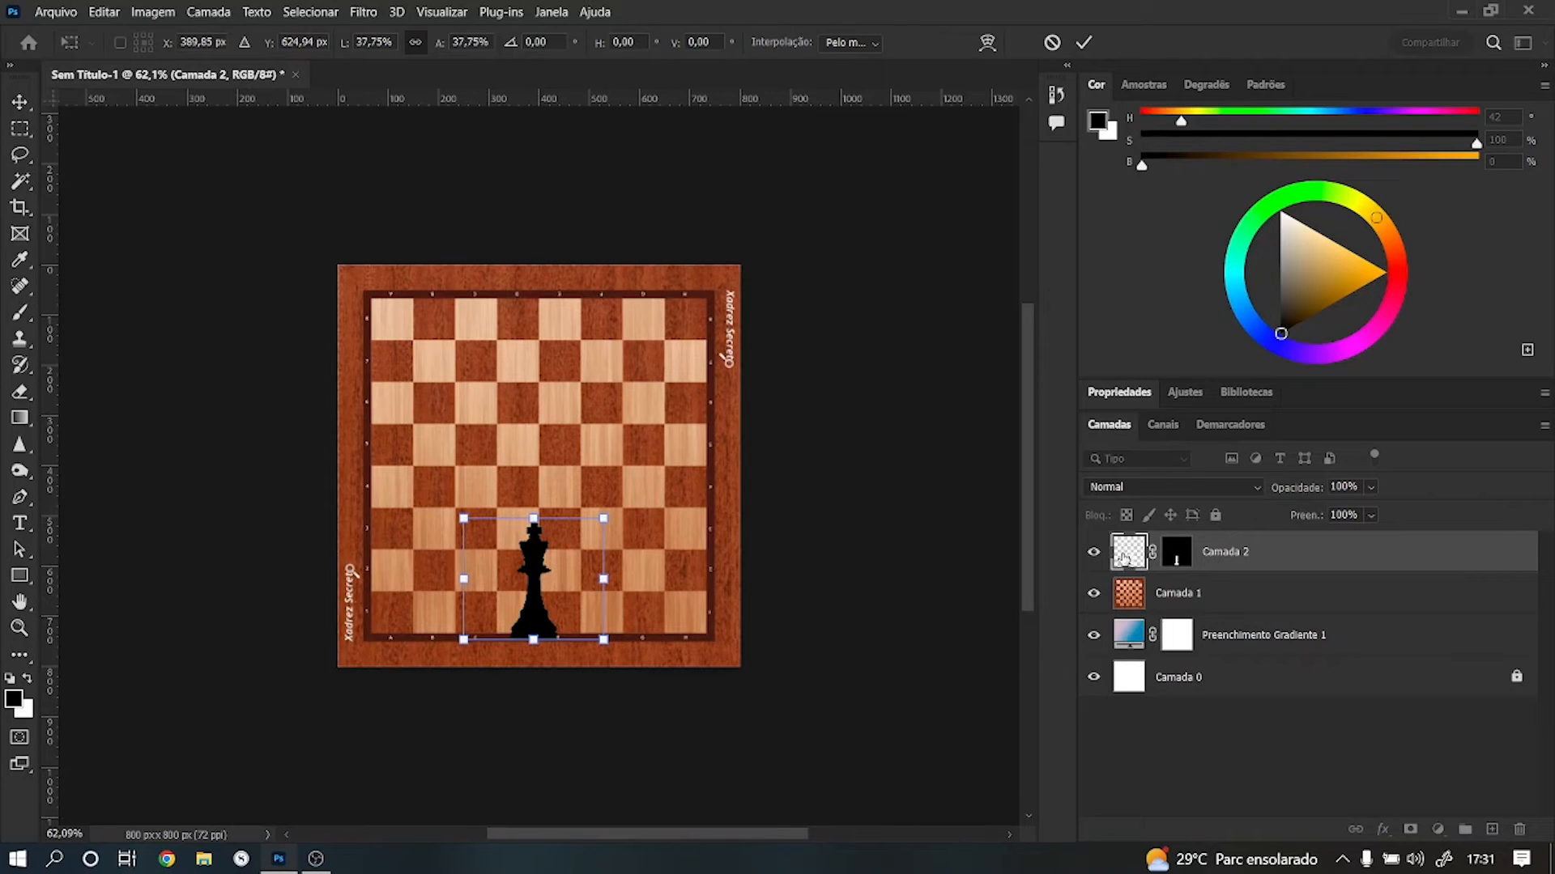
key("Return")
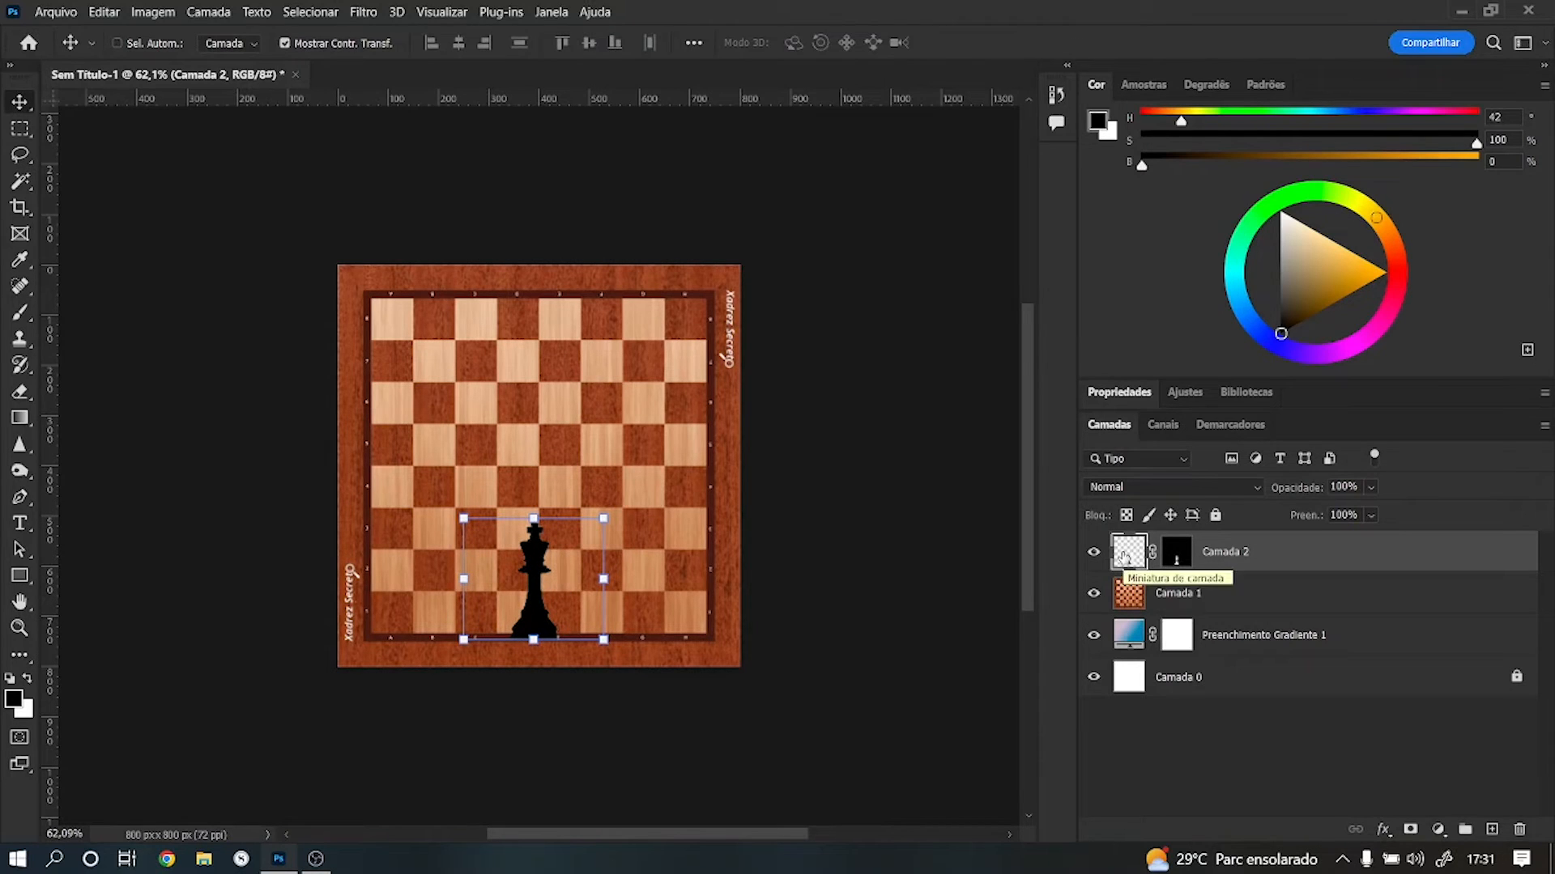
Step: Duplicate Camada 2 and move the copied king up to the chessboard's upper middle
key("ctrl")
key("ctrl+j")
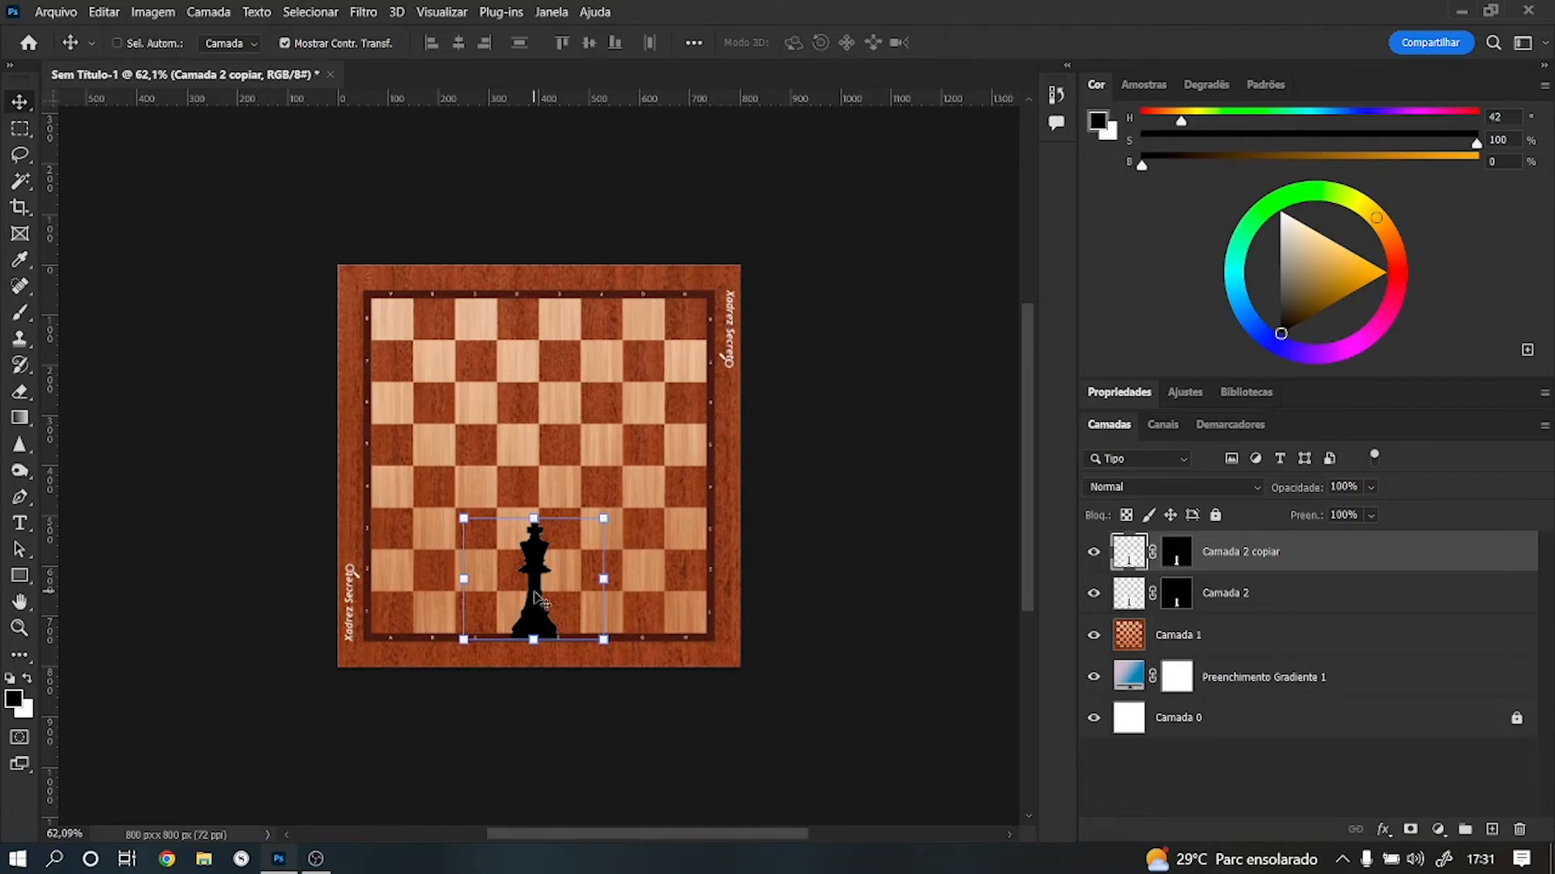
left_click_drag(547, 592, 550, 367)
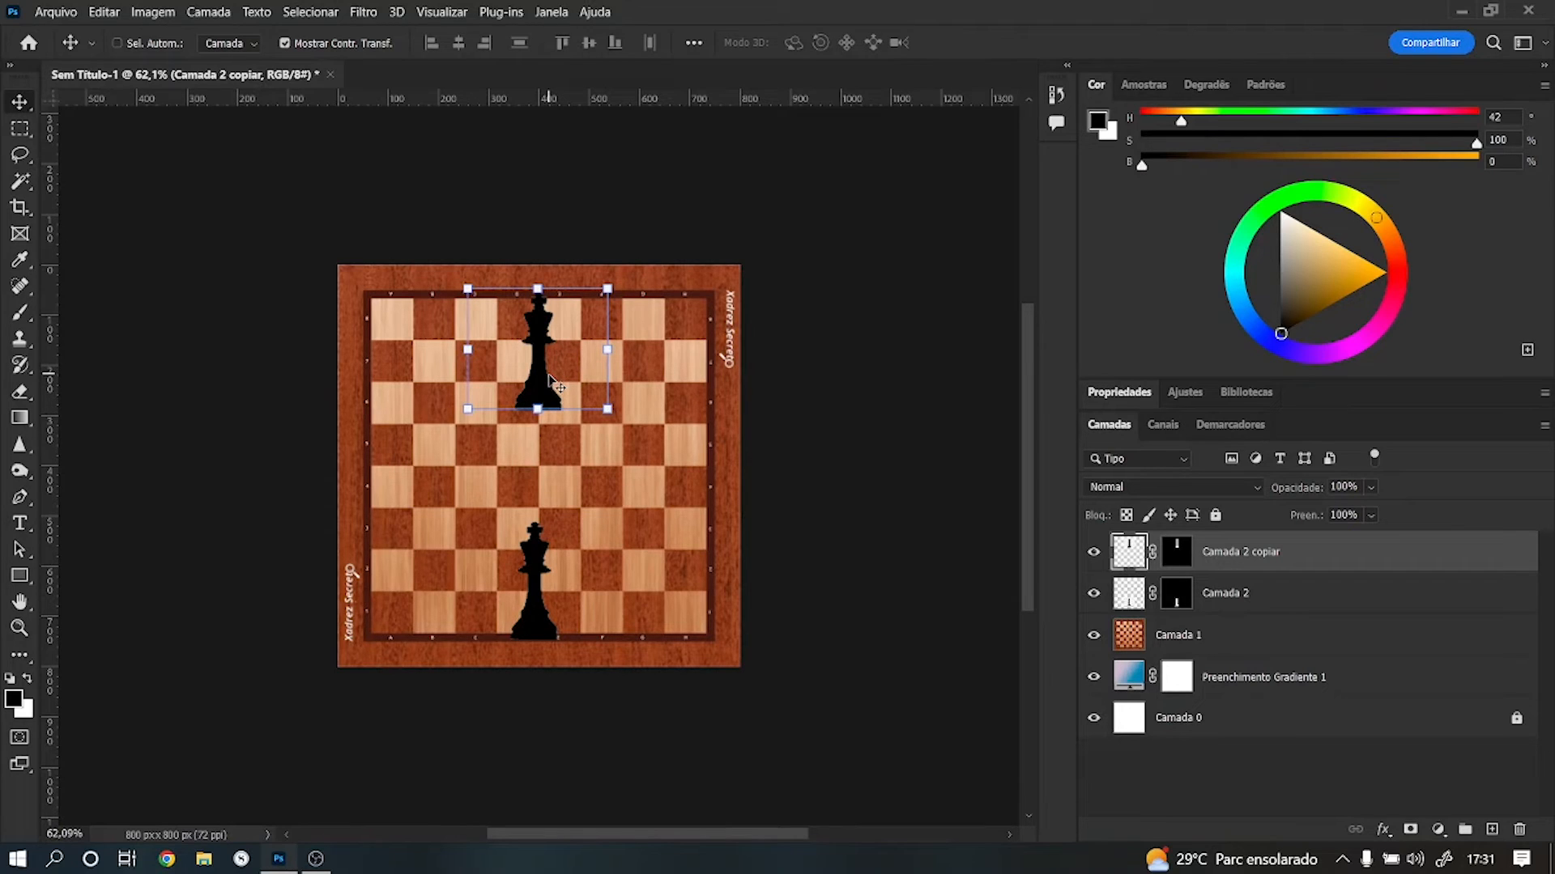
Step: Give the copied king on Camada 2 copiar a white Color Overlay layer effect
double_click(1399, 559)
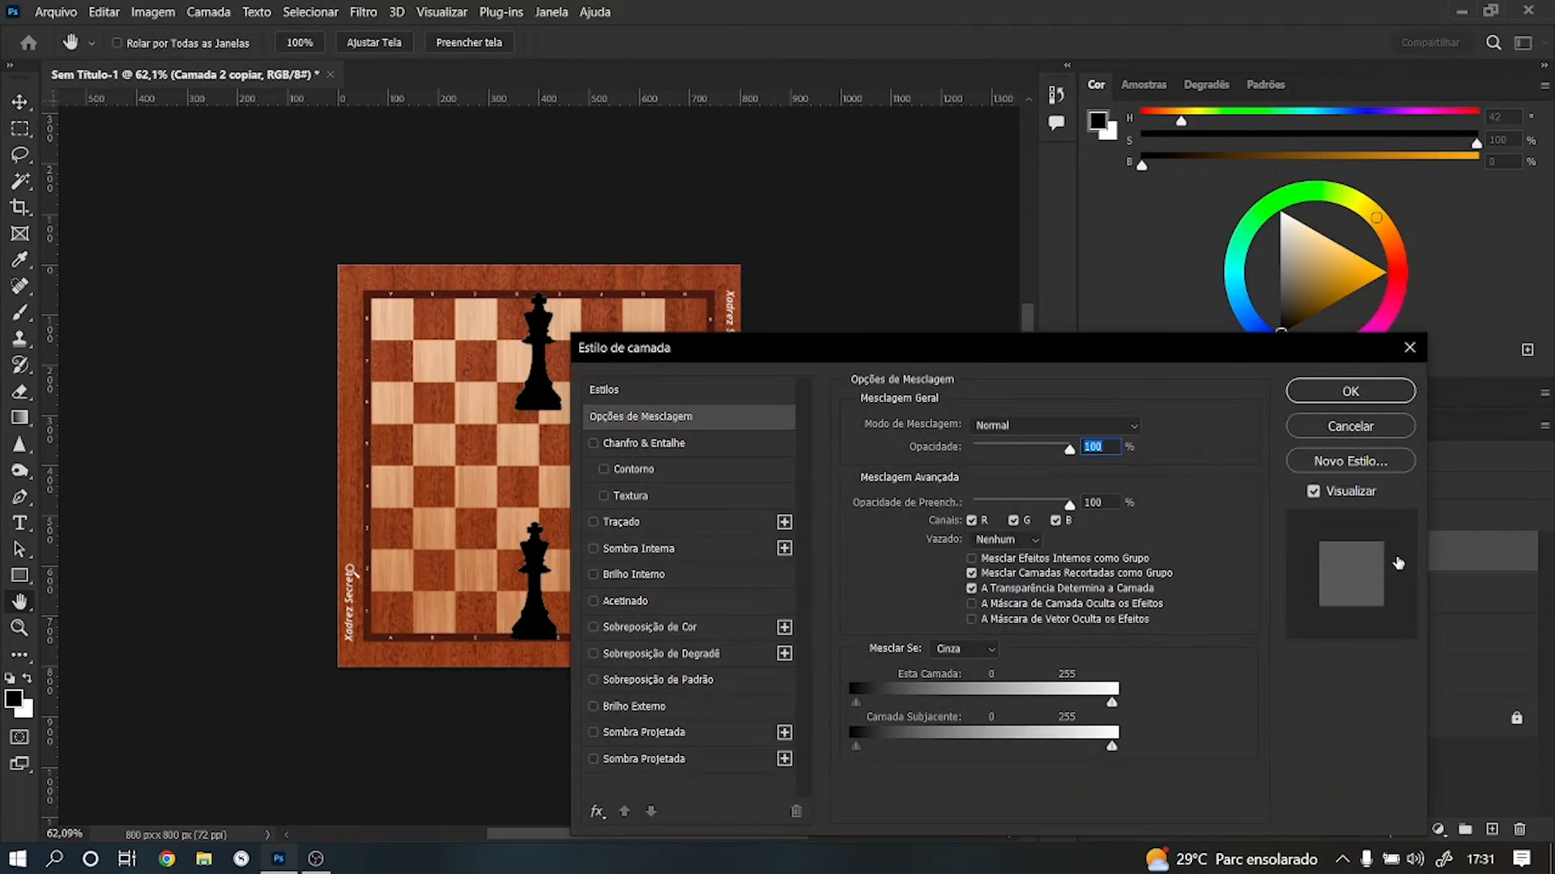
left_click_drag(790, 338, 767, 226)
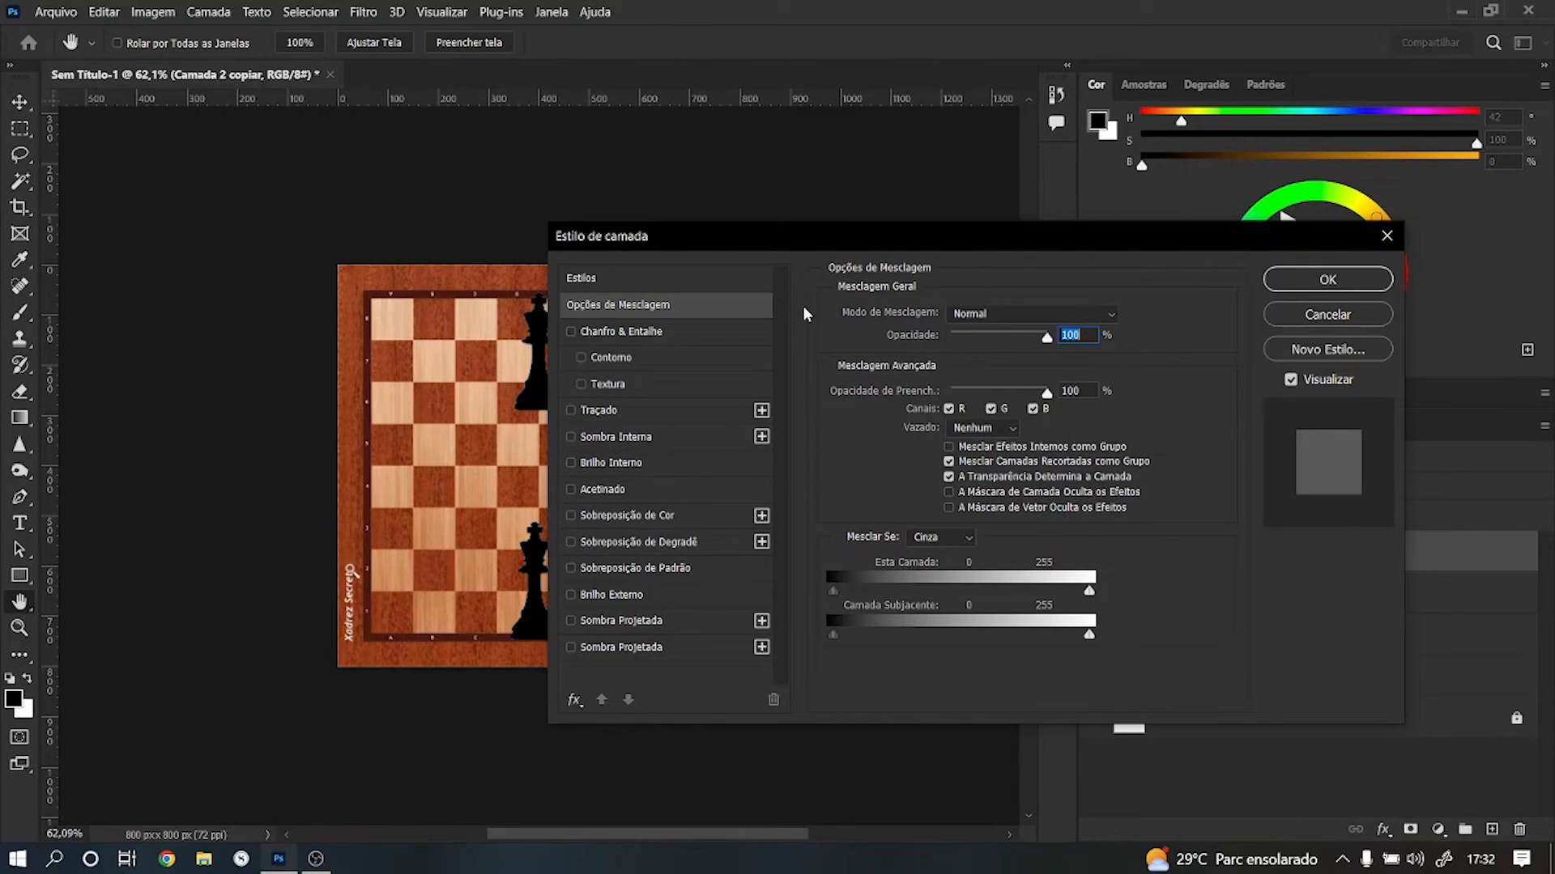
left_click(571, 516)
left_click(704, 515)
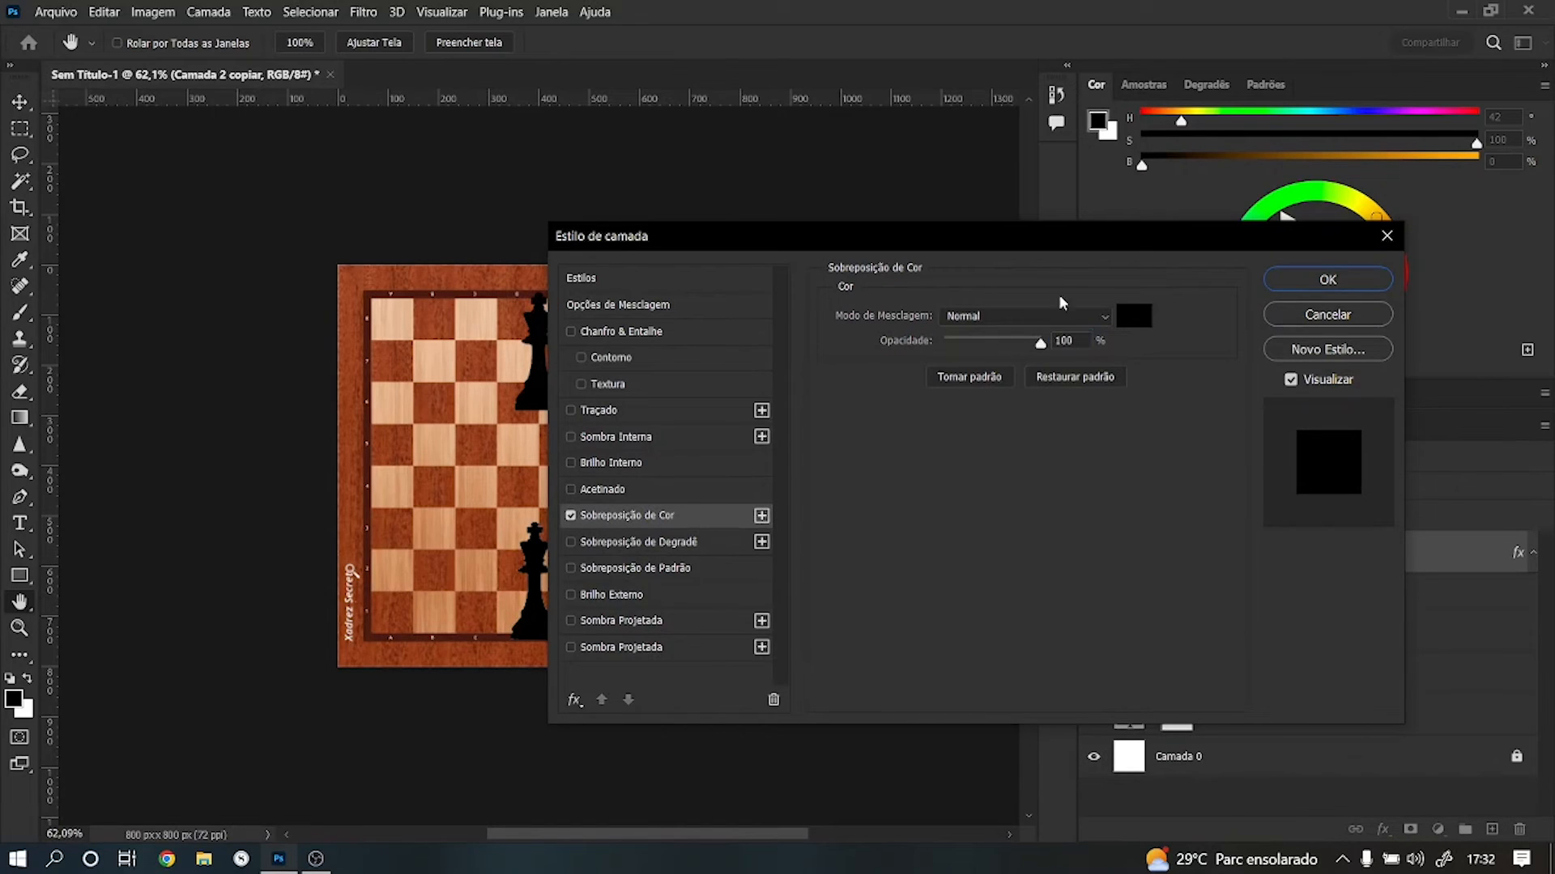
left_click_drag(1130, 277, 1328, 308)
left_click(1332, 348)
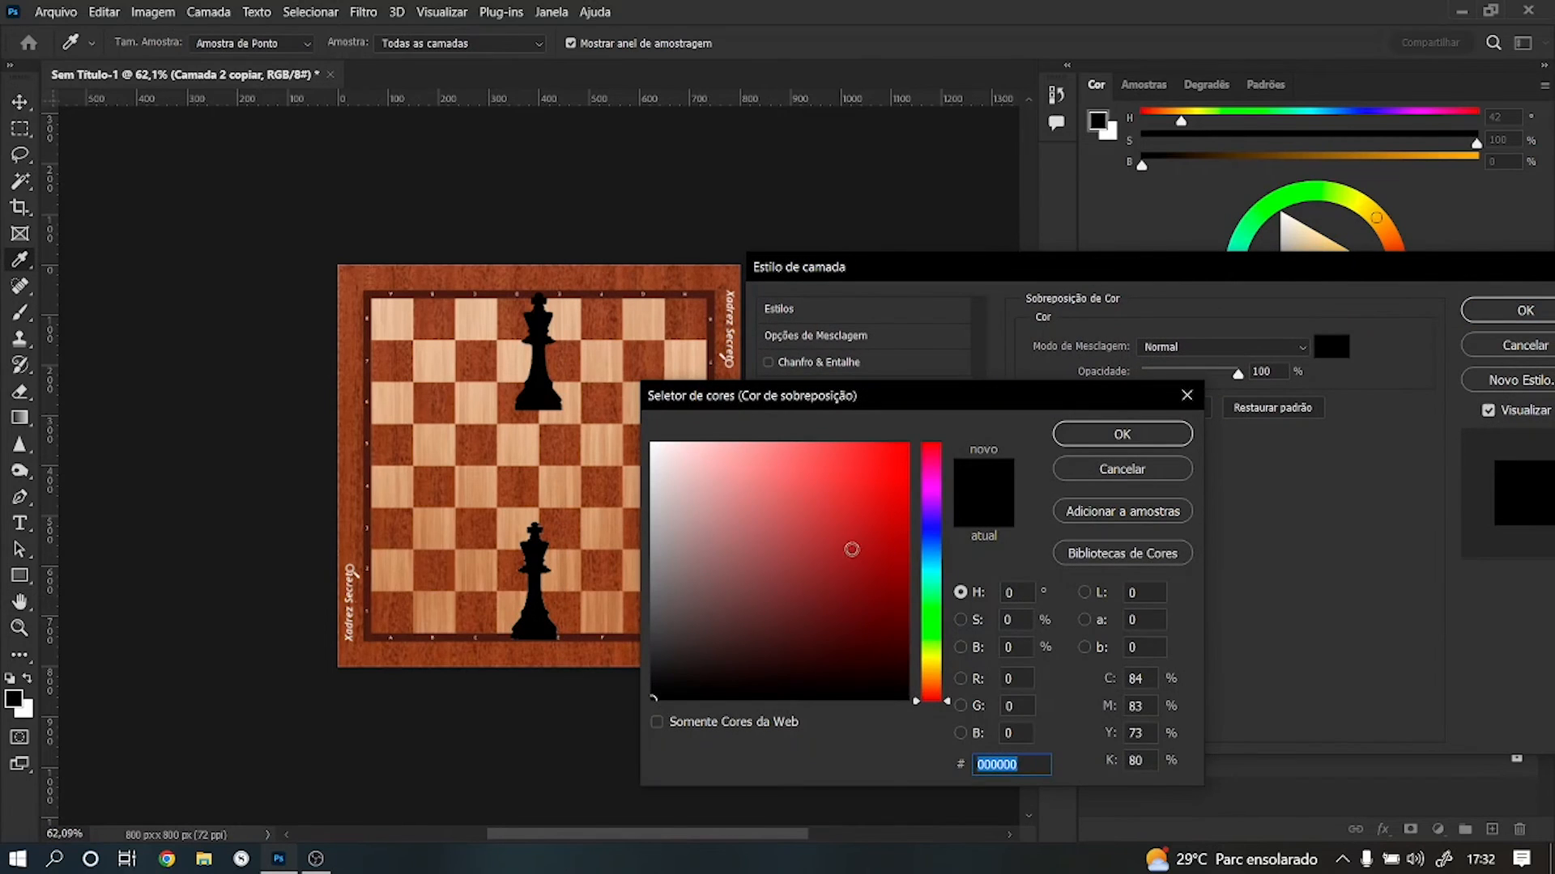
left_click(683, 489)
left_click(653, 444)
left_click(1109, 439)
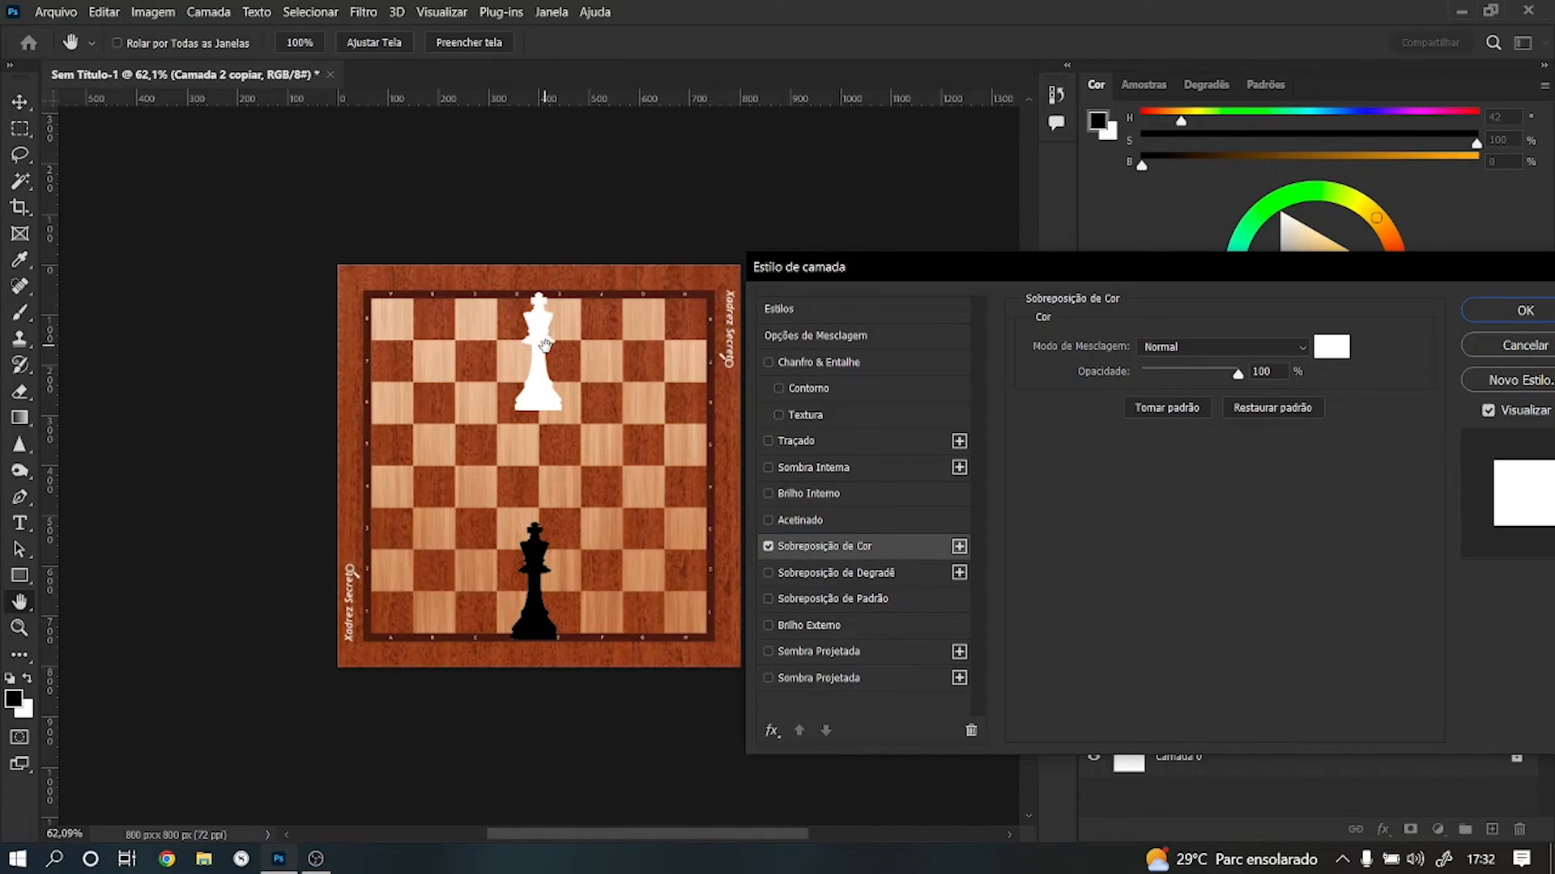
Step: Add a Drop Shadow effect to the white king, keeping its preset settings, and apply the layer style
left_click(768, 680)
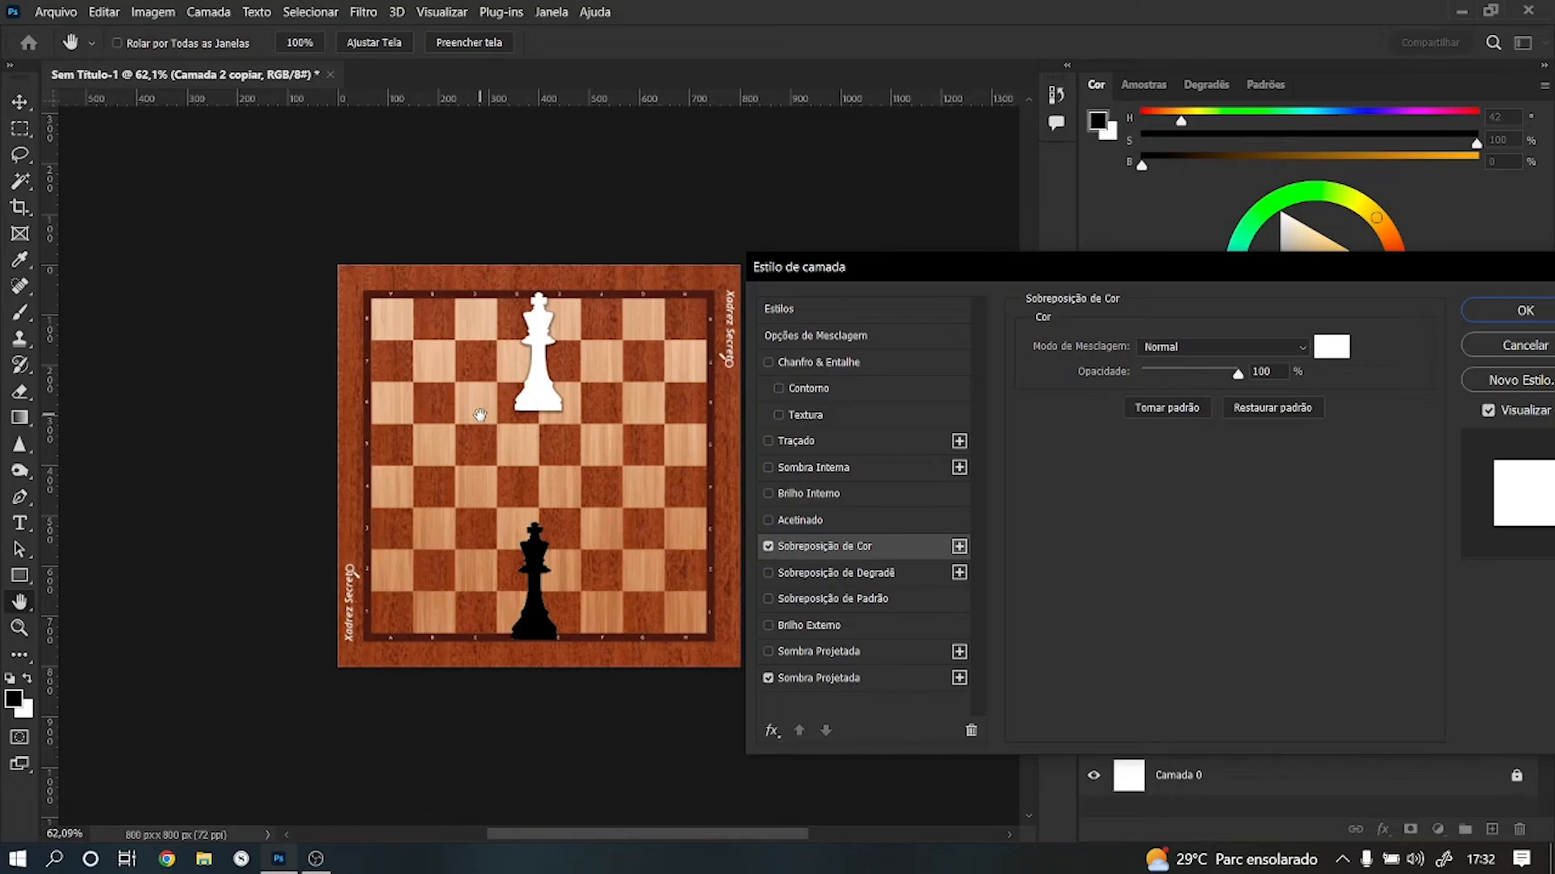
left_click(891, 686)
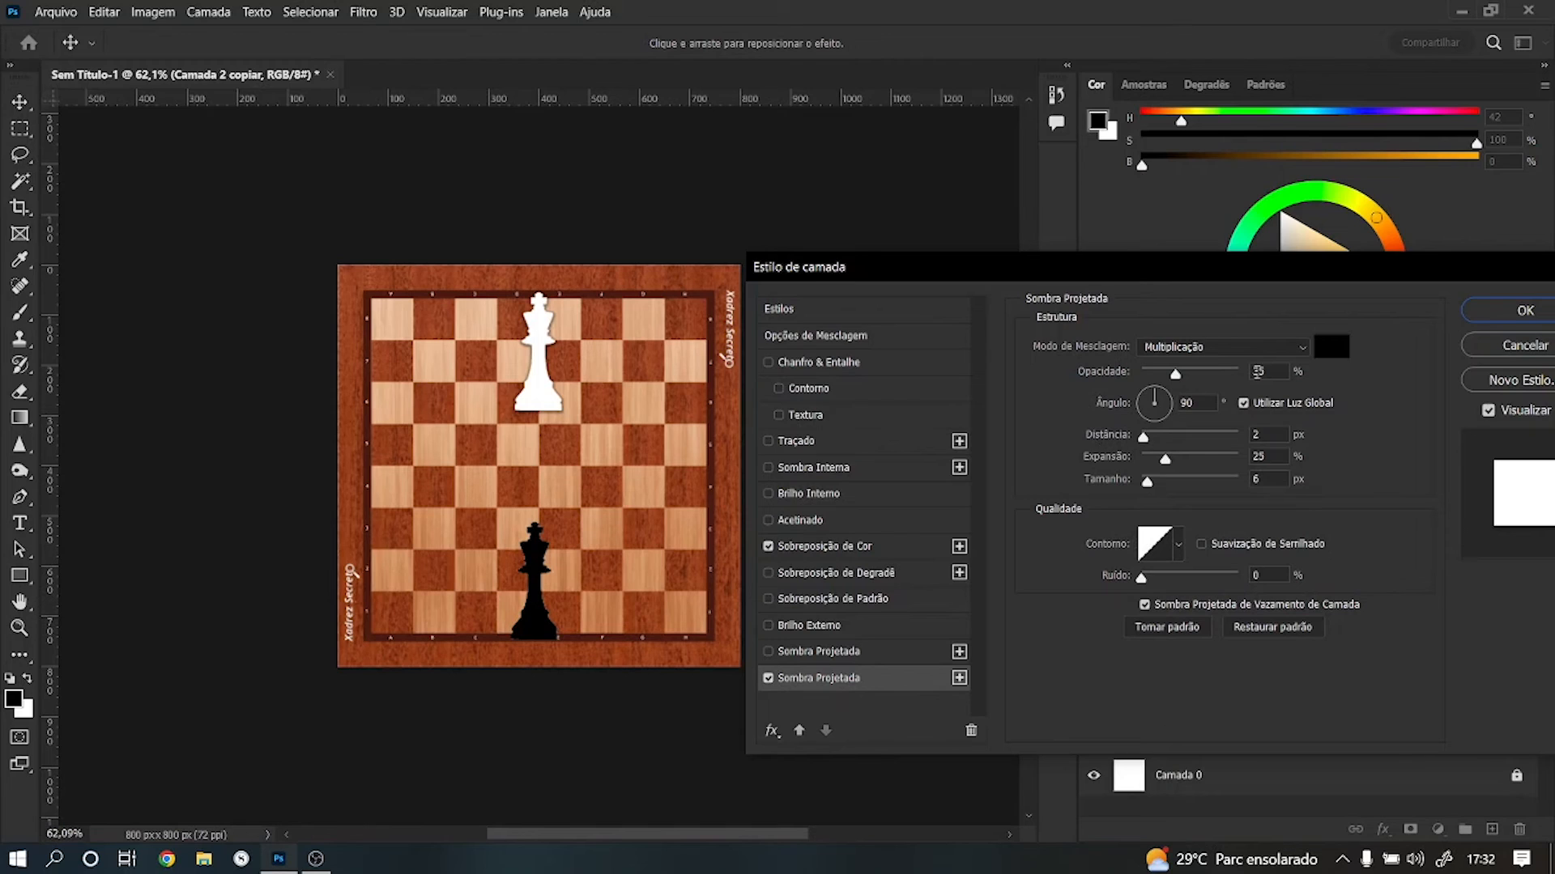
left_click(1526, 311)
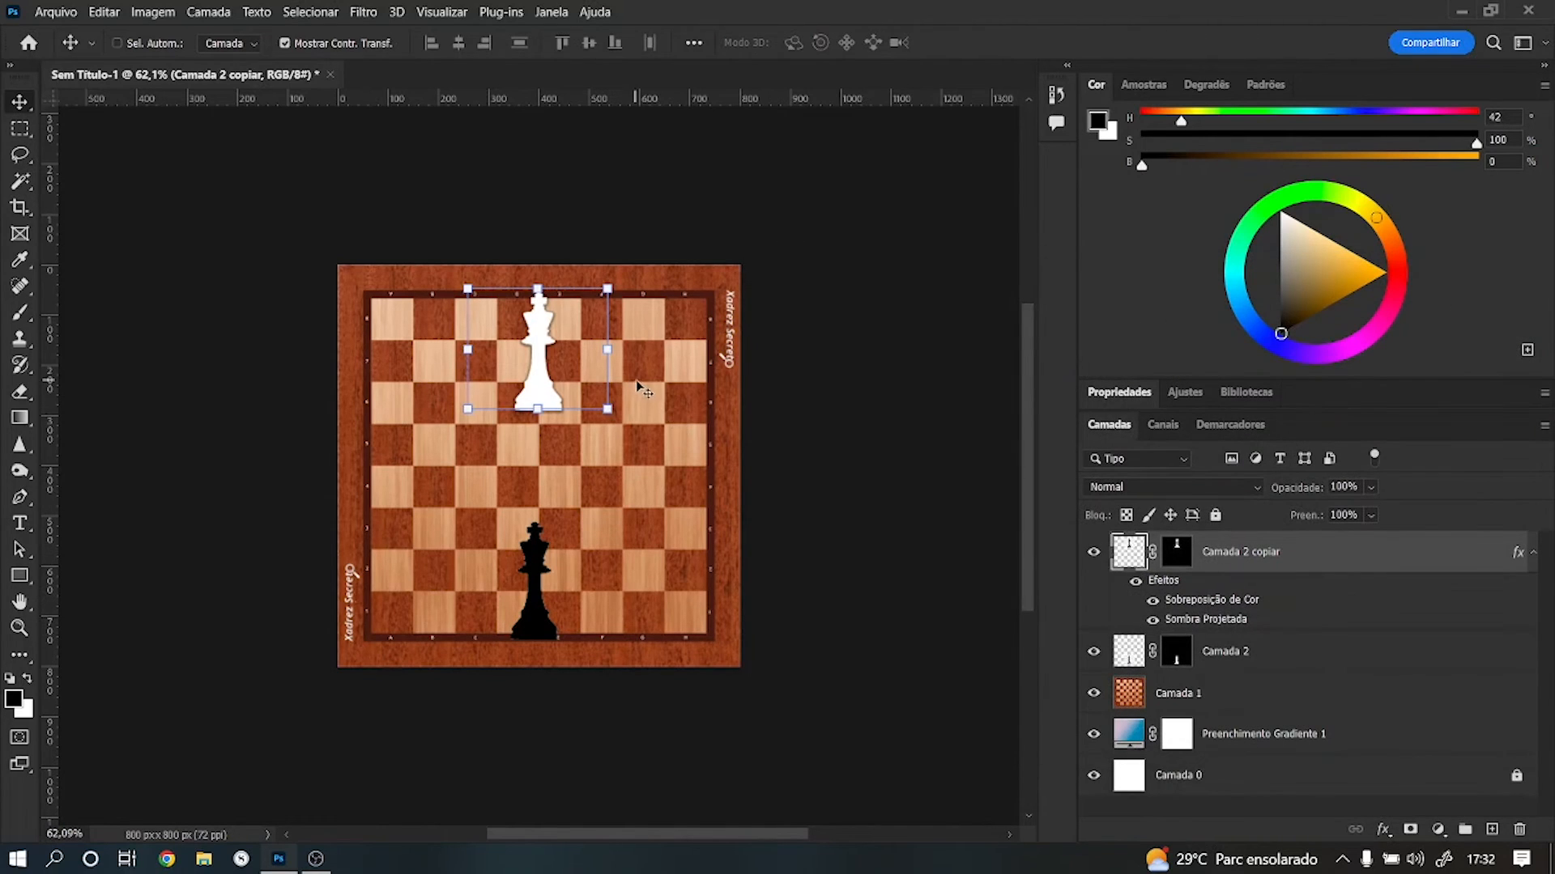
Step: Move the white king slightly down and the black king slightly right so they line up on the same column
left_click_drag(559, 371, 562, 379)
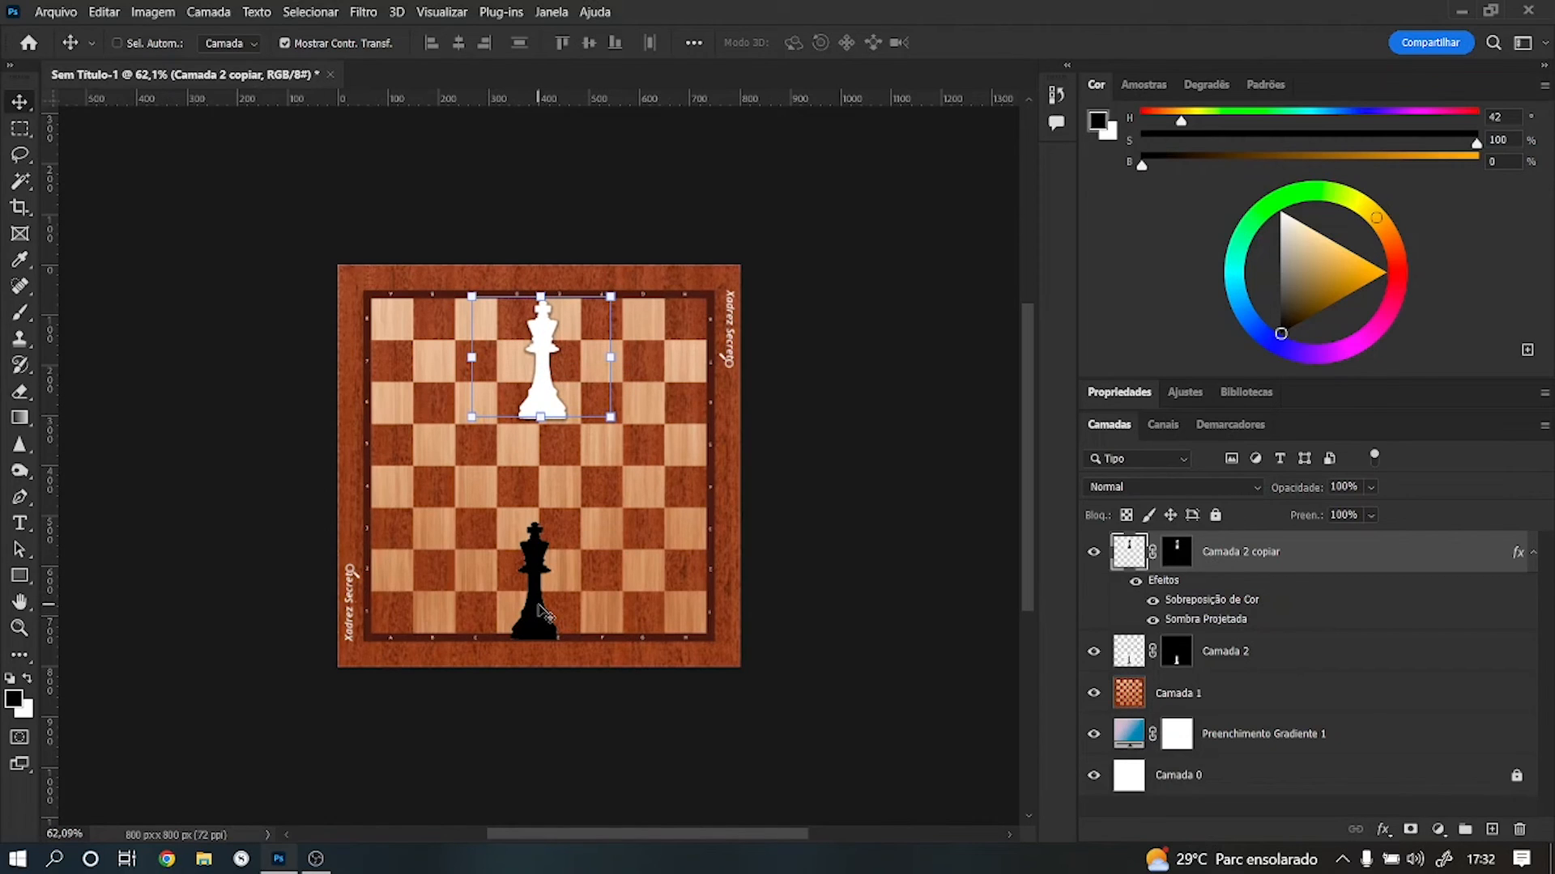
left_click(544, 614, "ctrl")
left_click_drag(544, 604, 552, 600)
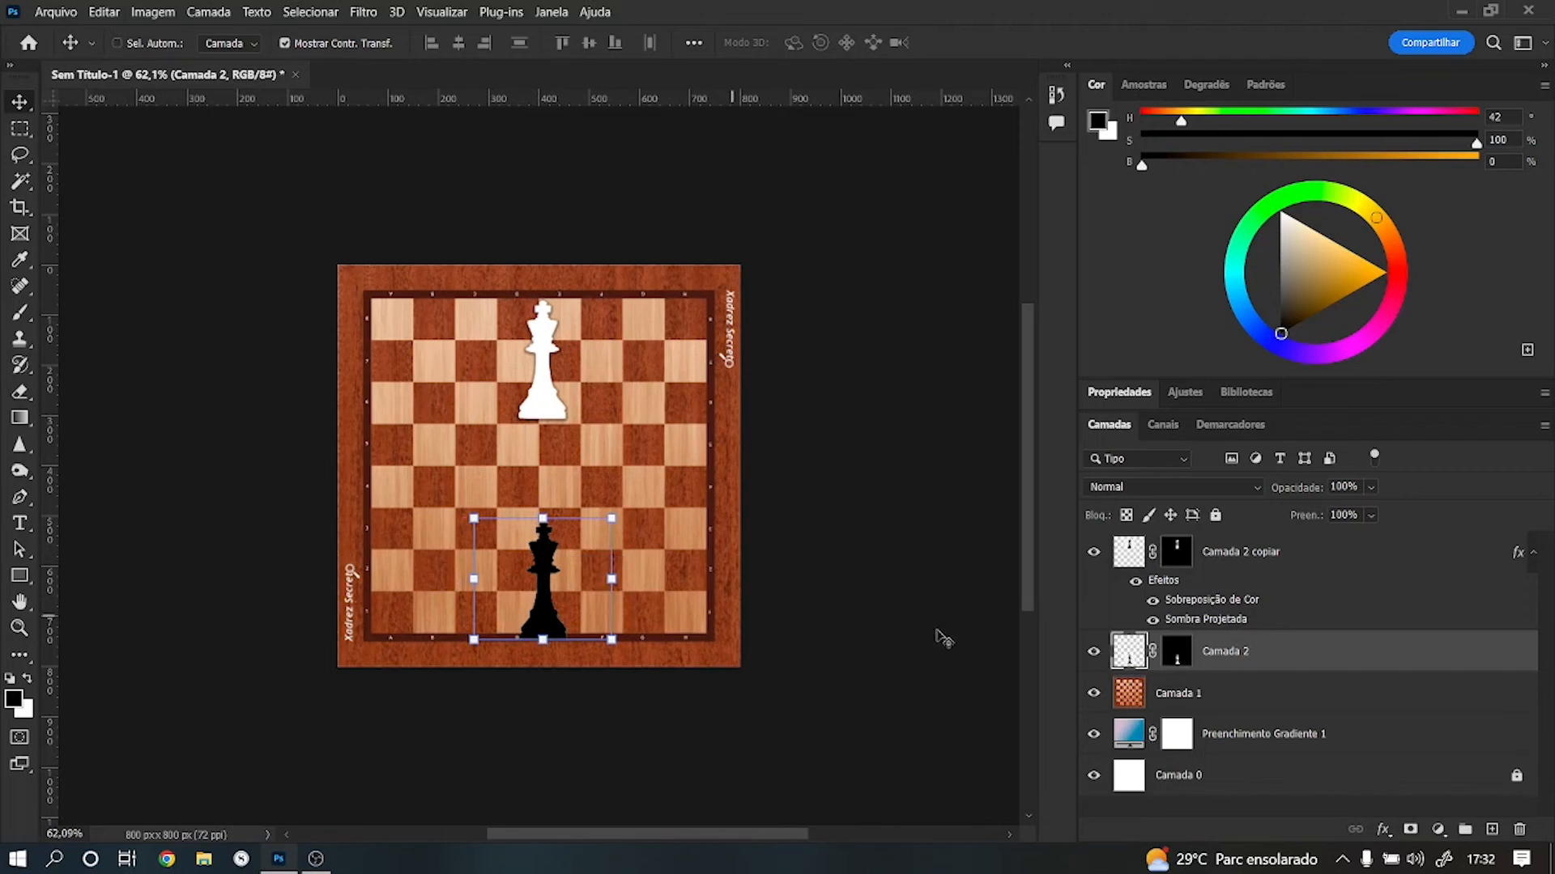
Step: Switch the active layer between Camada 2 copiar, Camada 2 and Camada 1, selecting from the layer list and directly on the canvas
left_click(1135, 558)
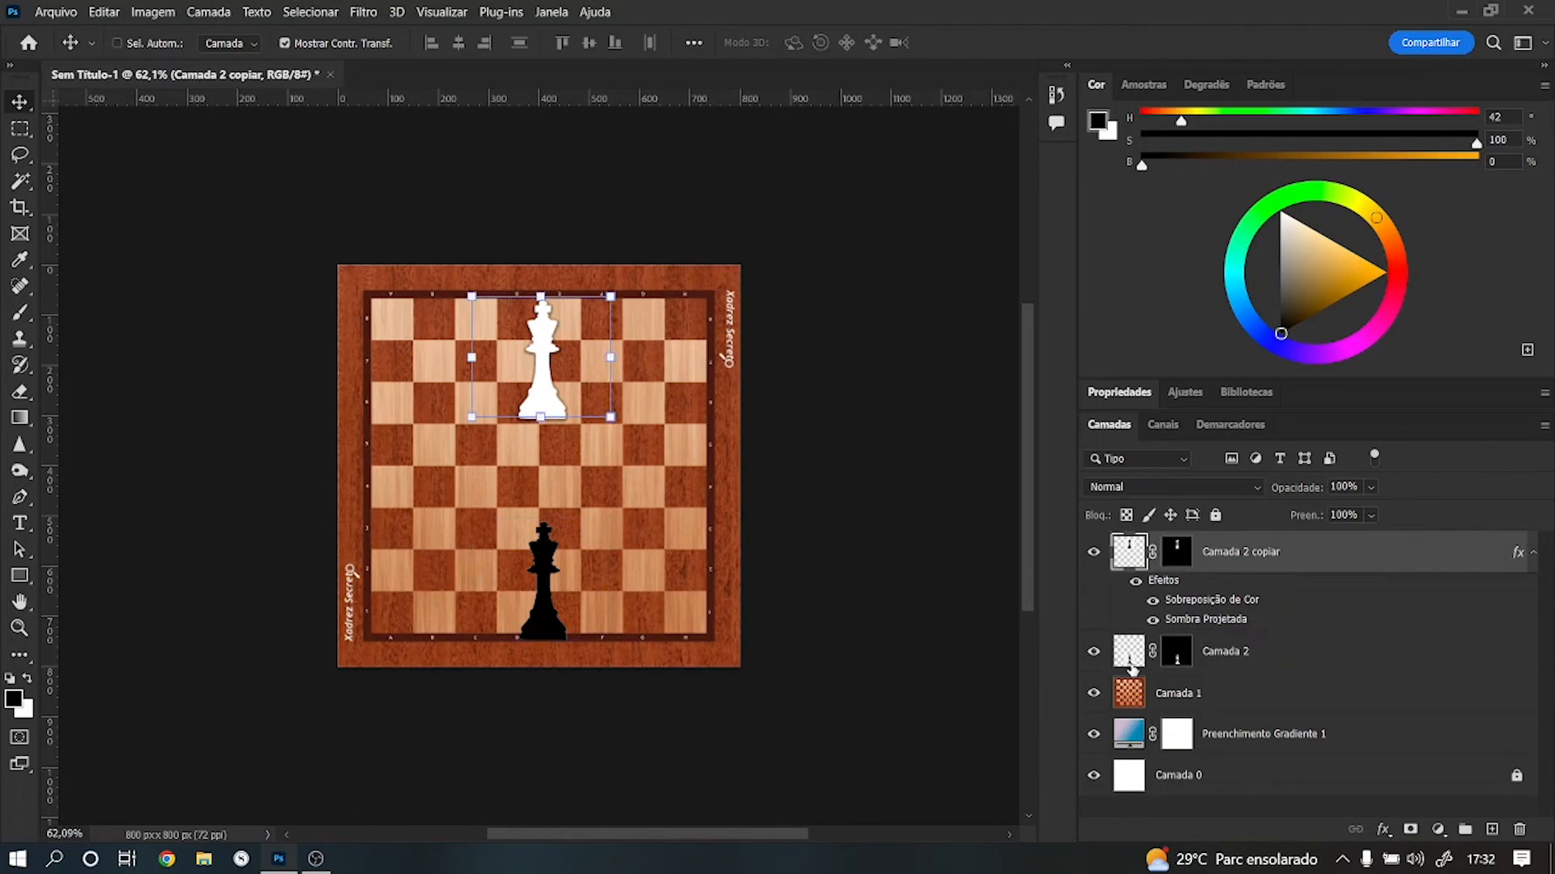
left_click(1131, 662)
left_click(1129, 695)
left_click(1132, 656)
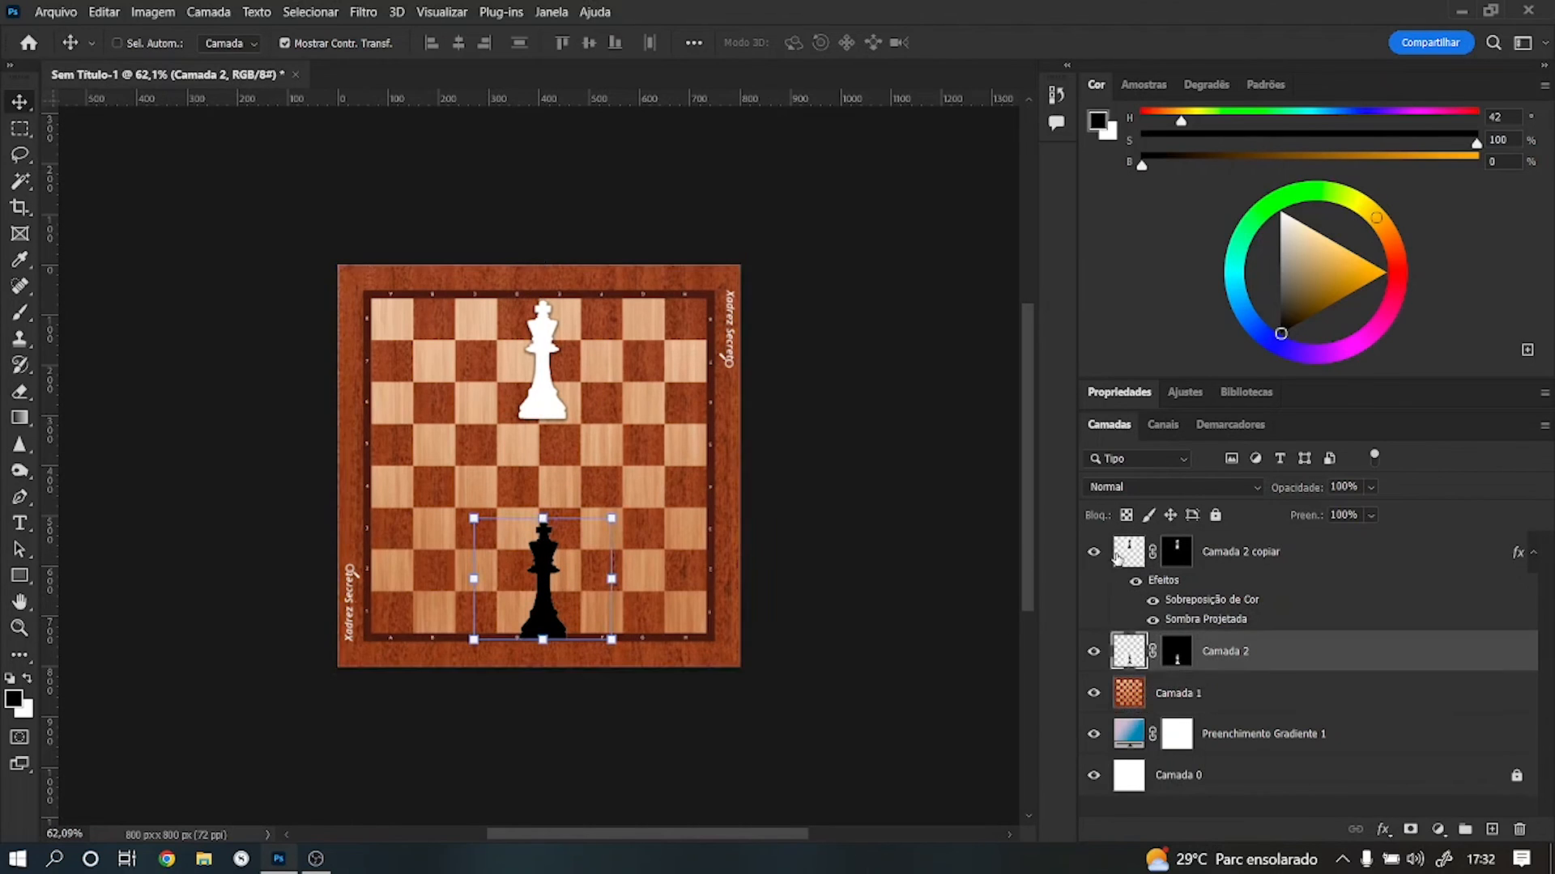
left_click(1124, 557)
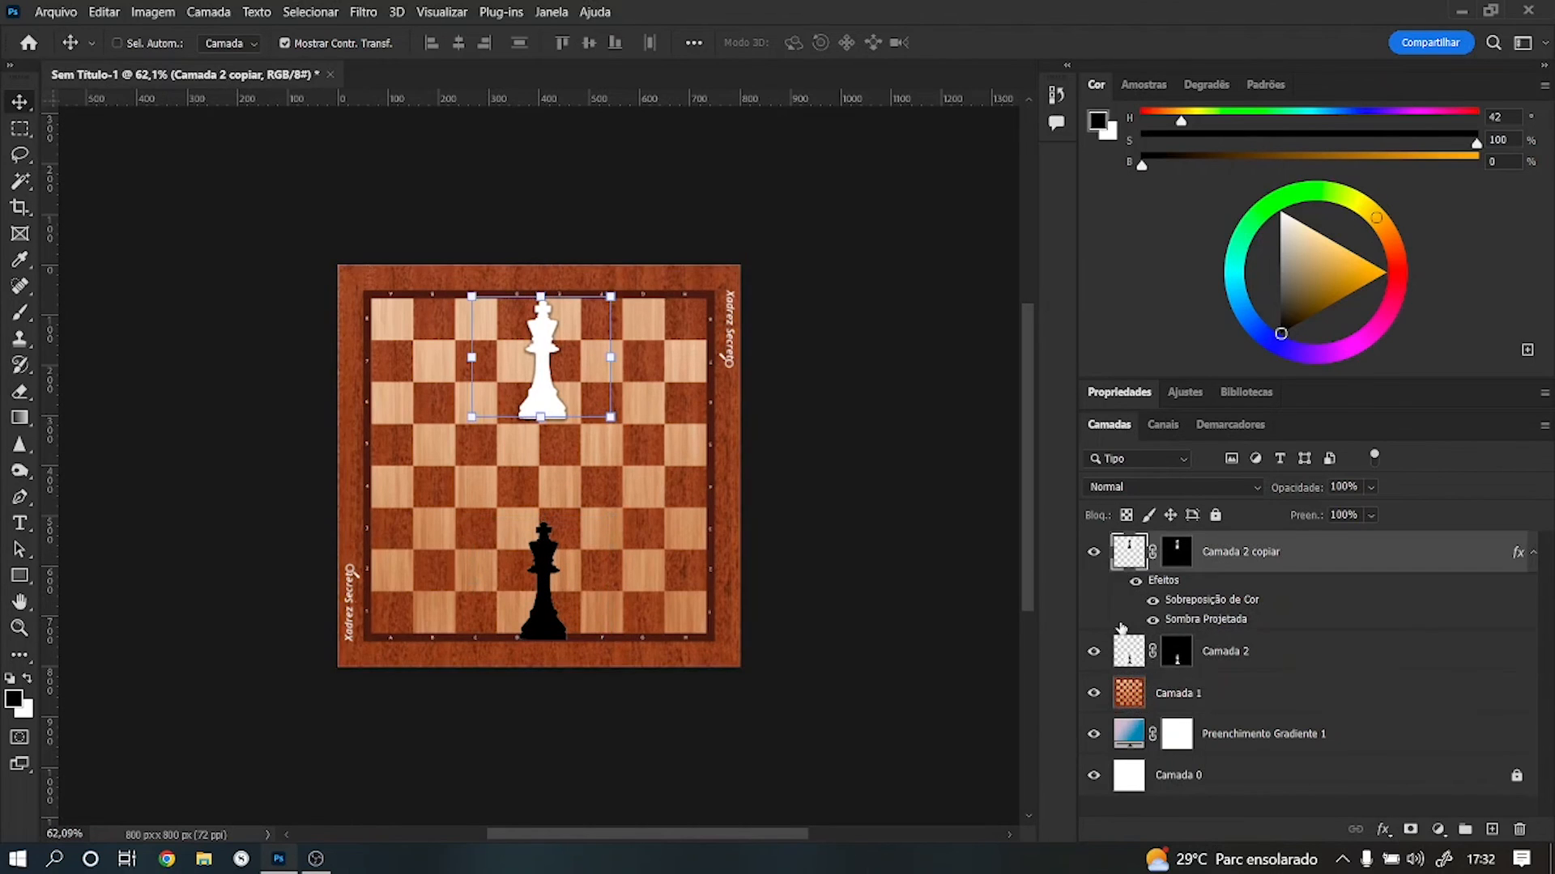
key("ctrl")
left_click(543, 585, "ctrl")
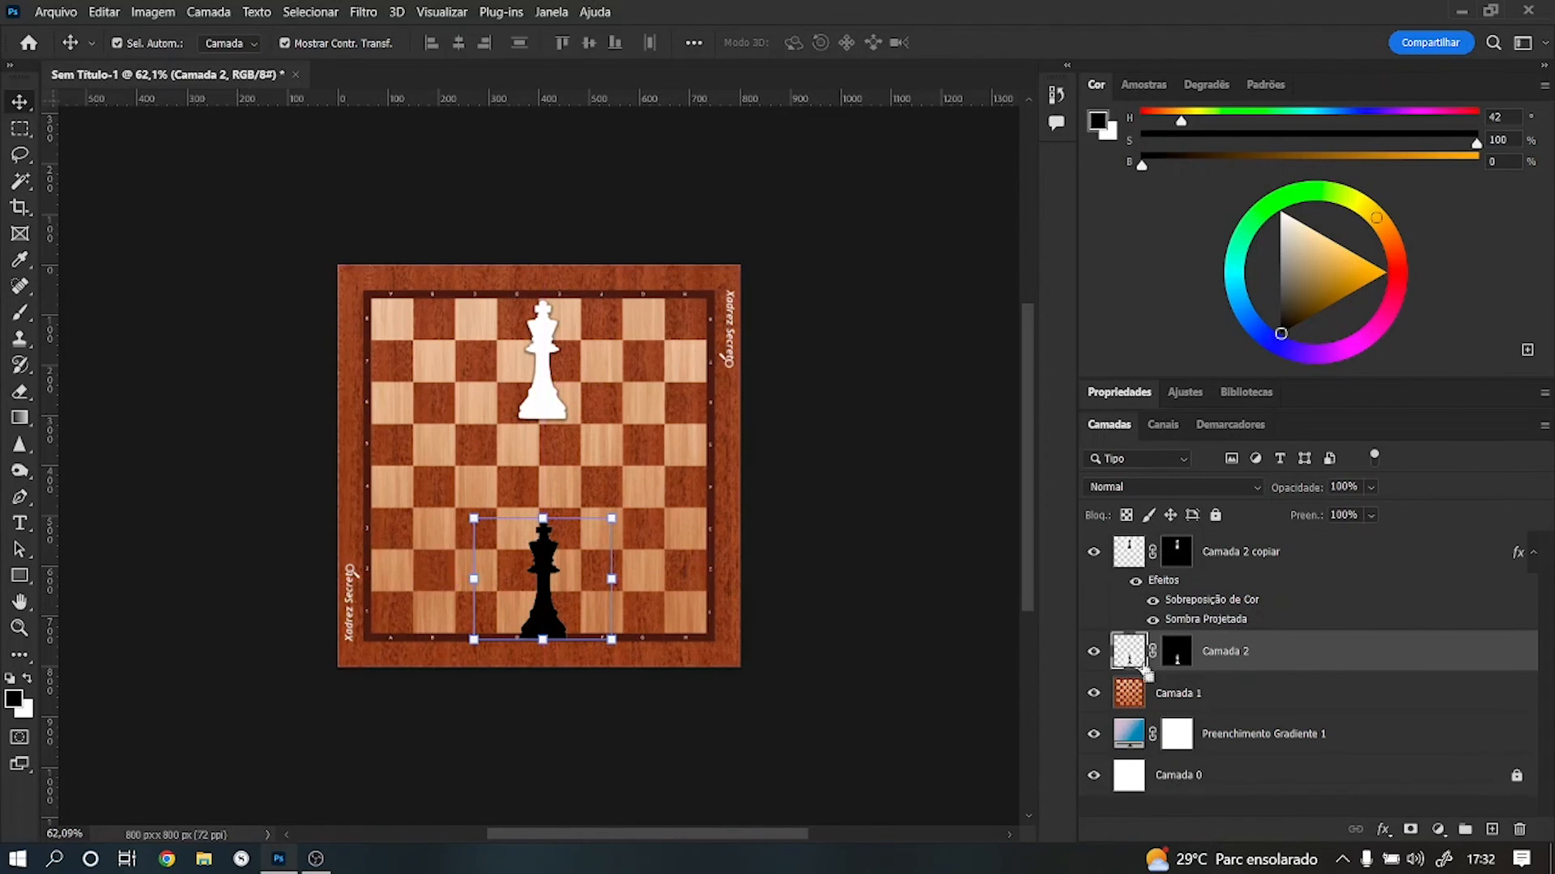
key("ctrl")
Step: Add a new empty layer above Camada 1 and try selecting it directly on the canvas
left_click(1148, 706)
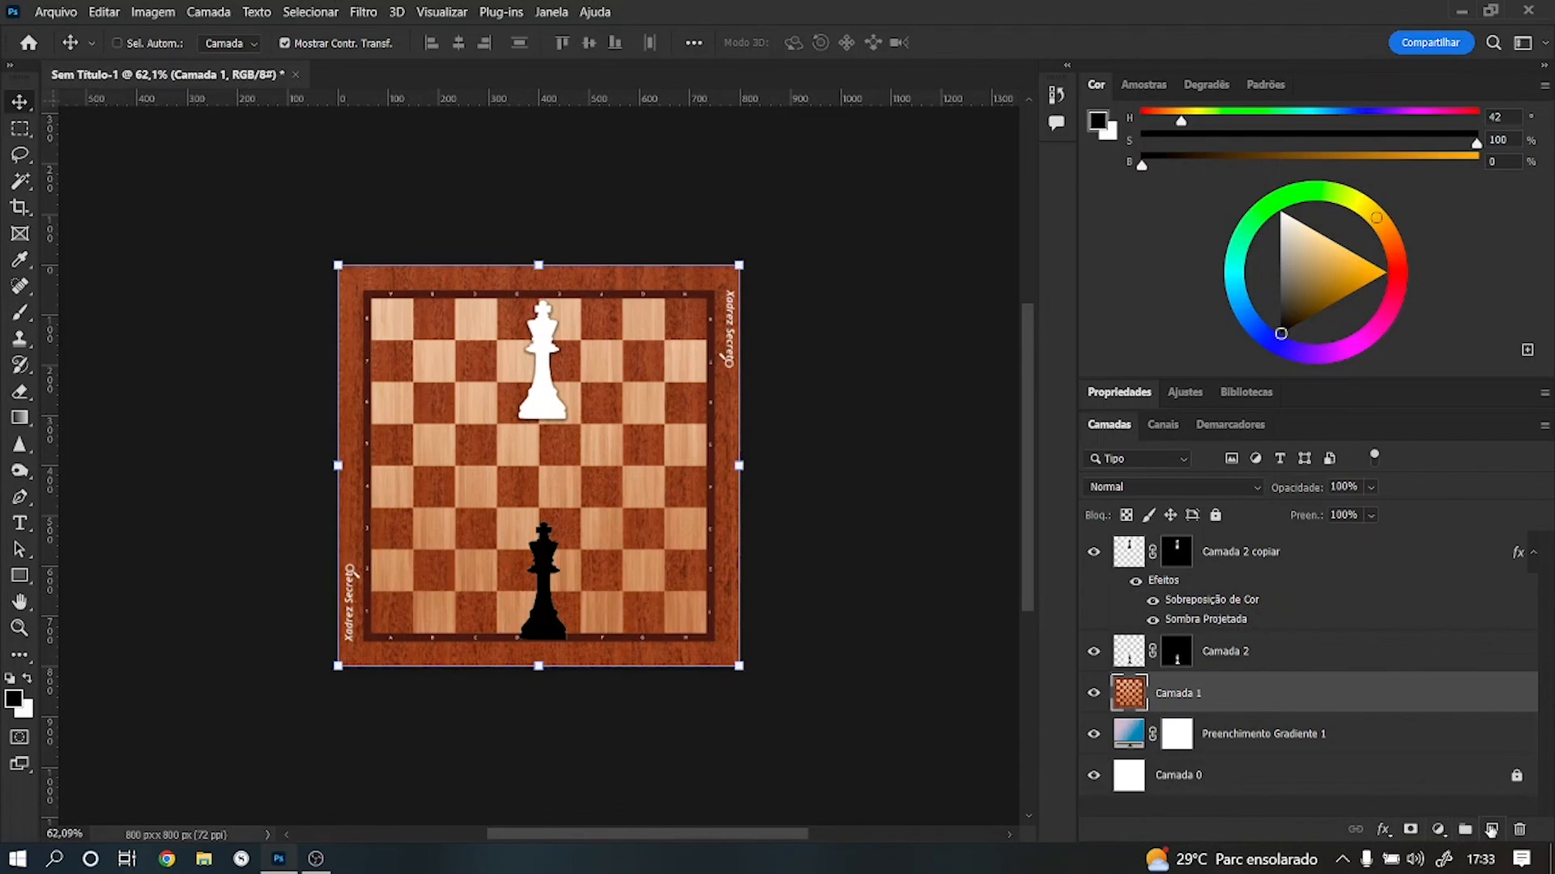
left_click(1491, 830)
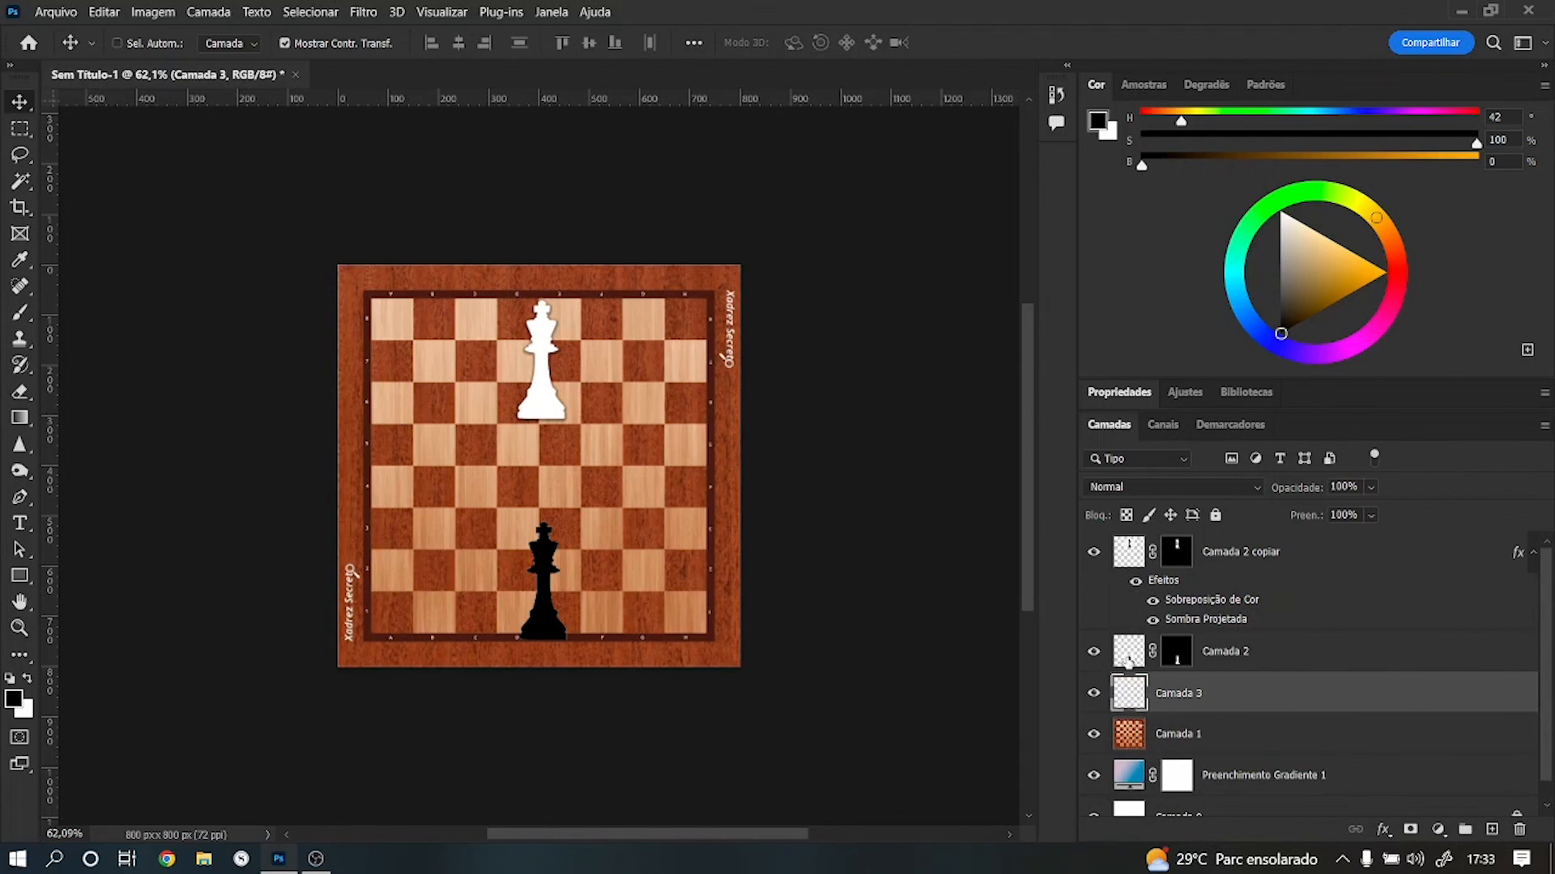
left_click(1130, 662)
left_click(704, 407, "ctrl")
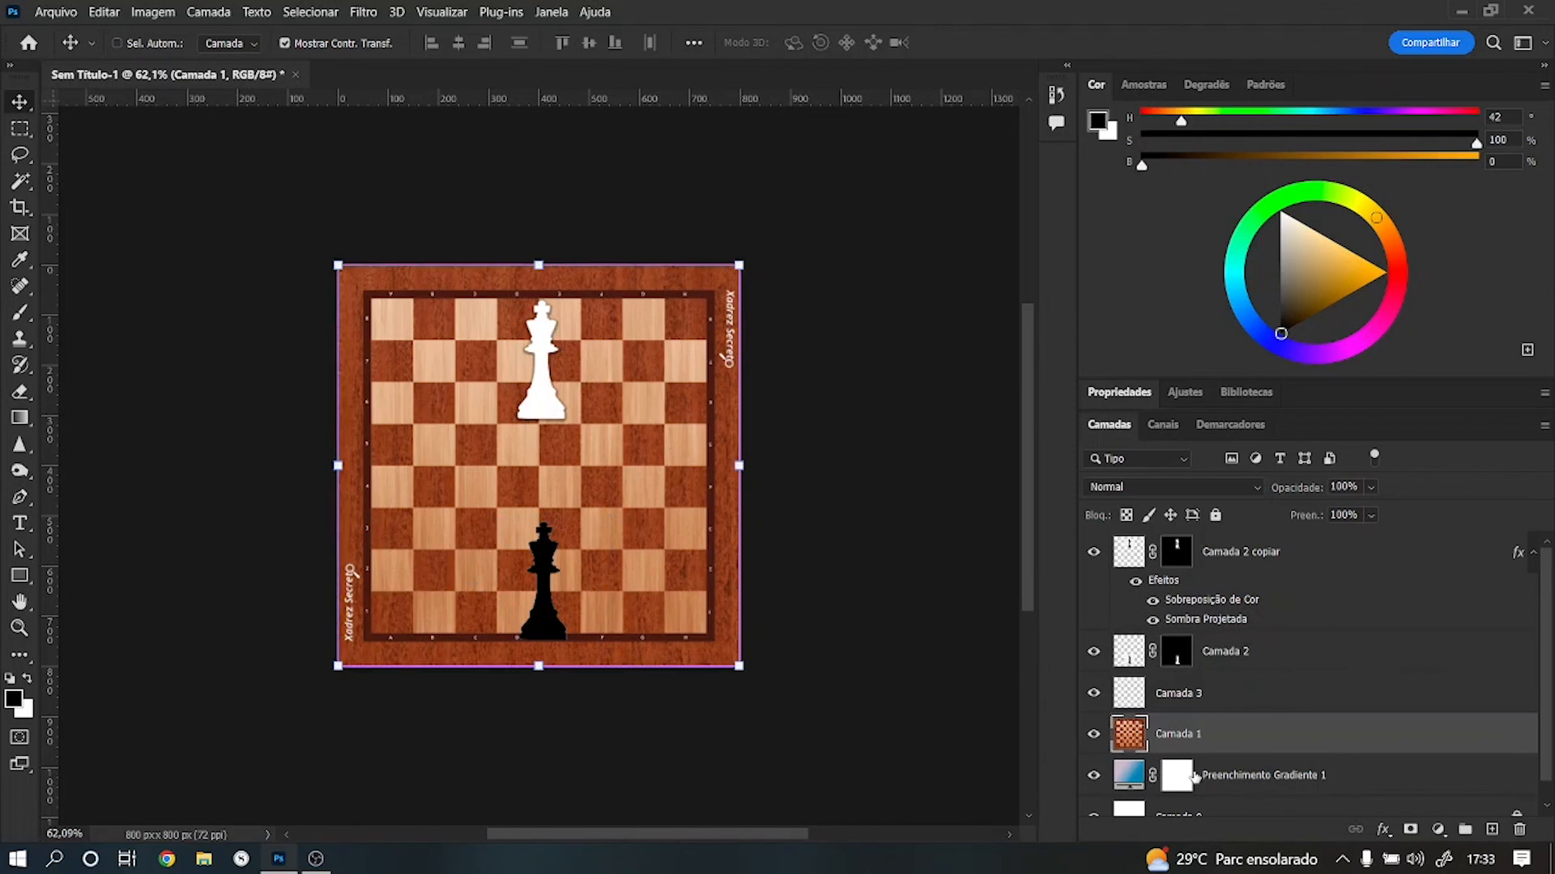
Step: Delete the empty layer between Camada 2 and Camada 1
left_click(1158, 702)
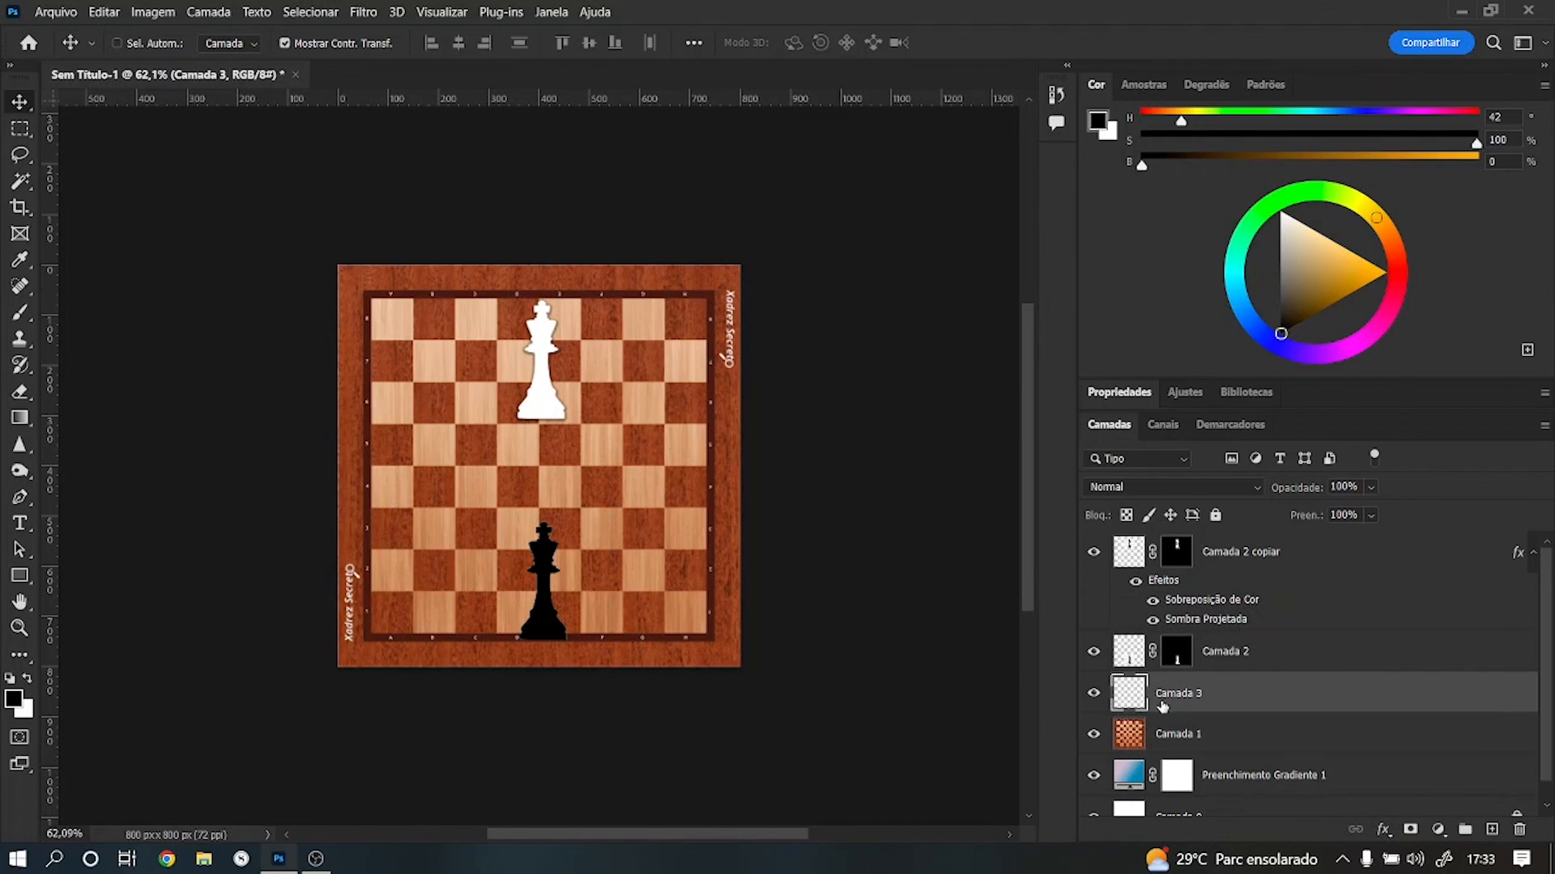
mouse_move(1125, 693)
left_mouse_down()
mouse_move(1127, 809)
mouse_move(1128, 694)
left_mouse_up()
left_click_drag(1122, 696, 1521, 829)
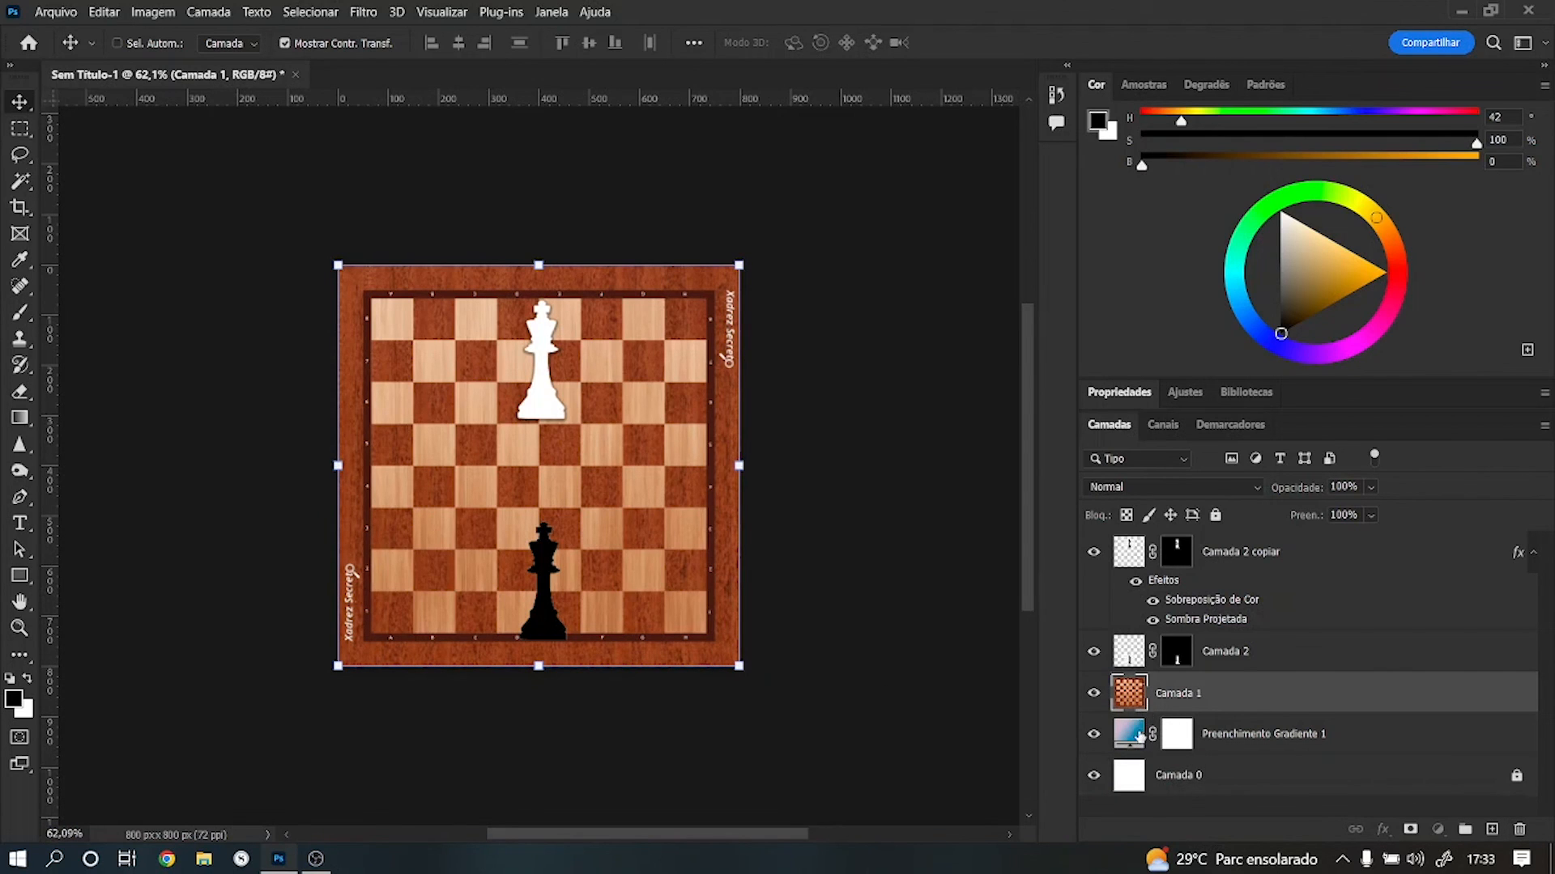
Step: Move Preenchimento Gradiente 1 directly above Camada 1, try selecting layers on the canvas, and leave the gradient fill layer active
left_click_drag(1145, 735, 1131, 691)
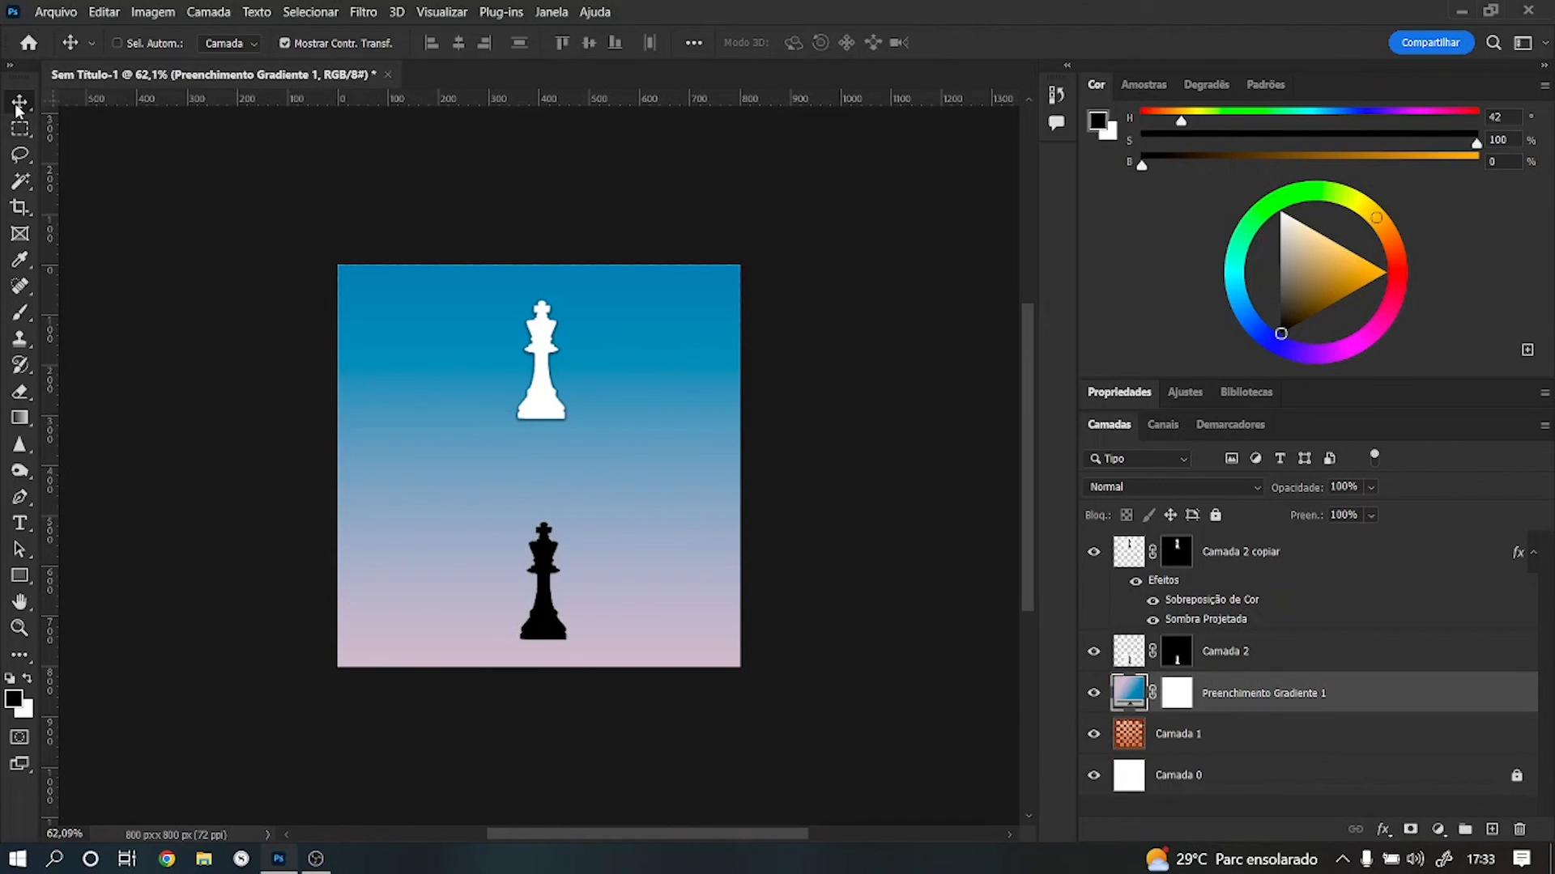
key("ctrl")
left_click(1133, 658)
left_click(663, 470, "ctrl")
left_click(1147, 740)
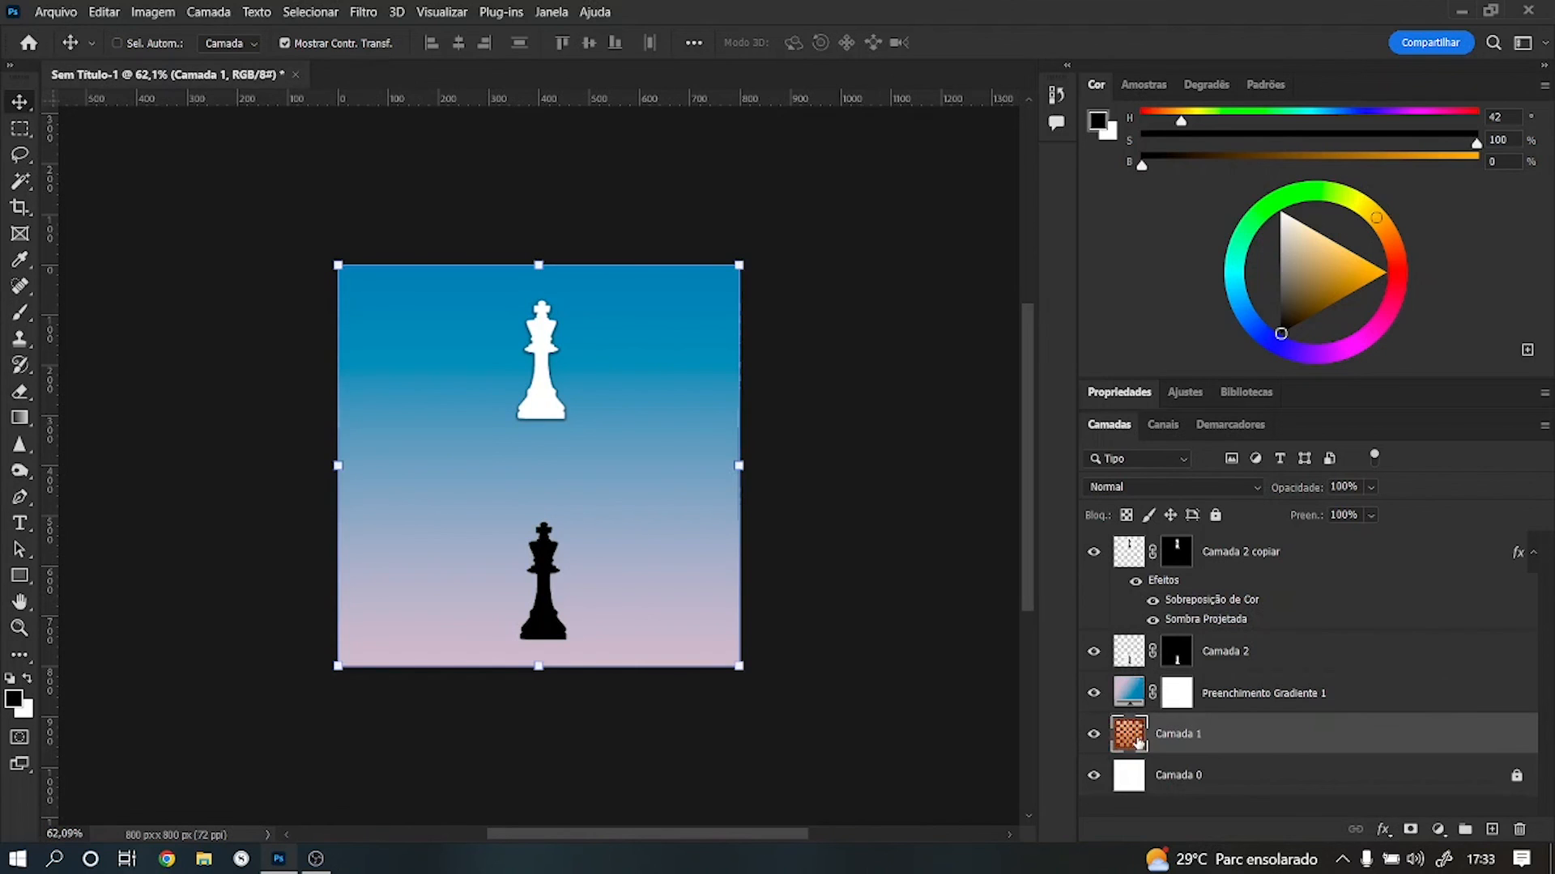
left_click(1126, 684)
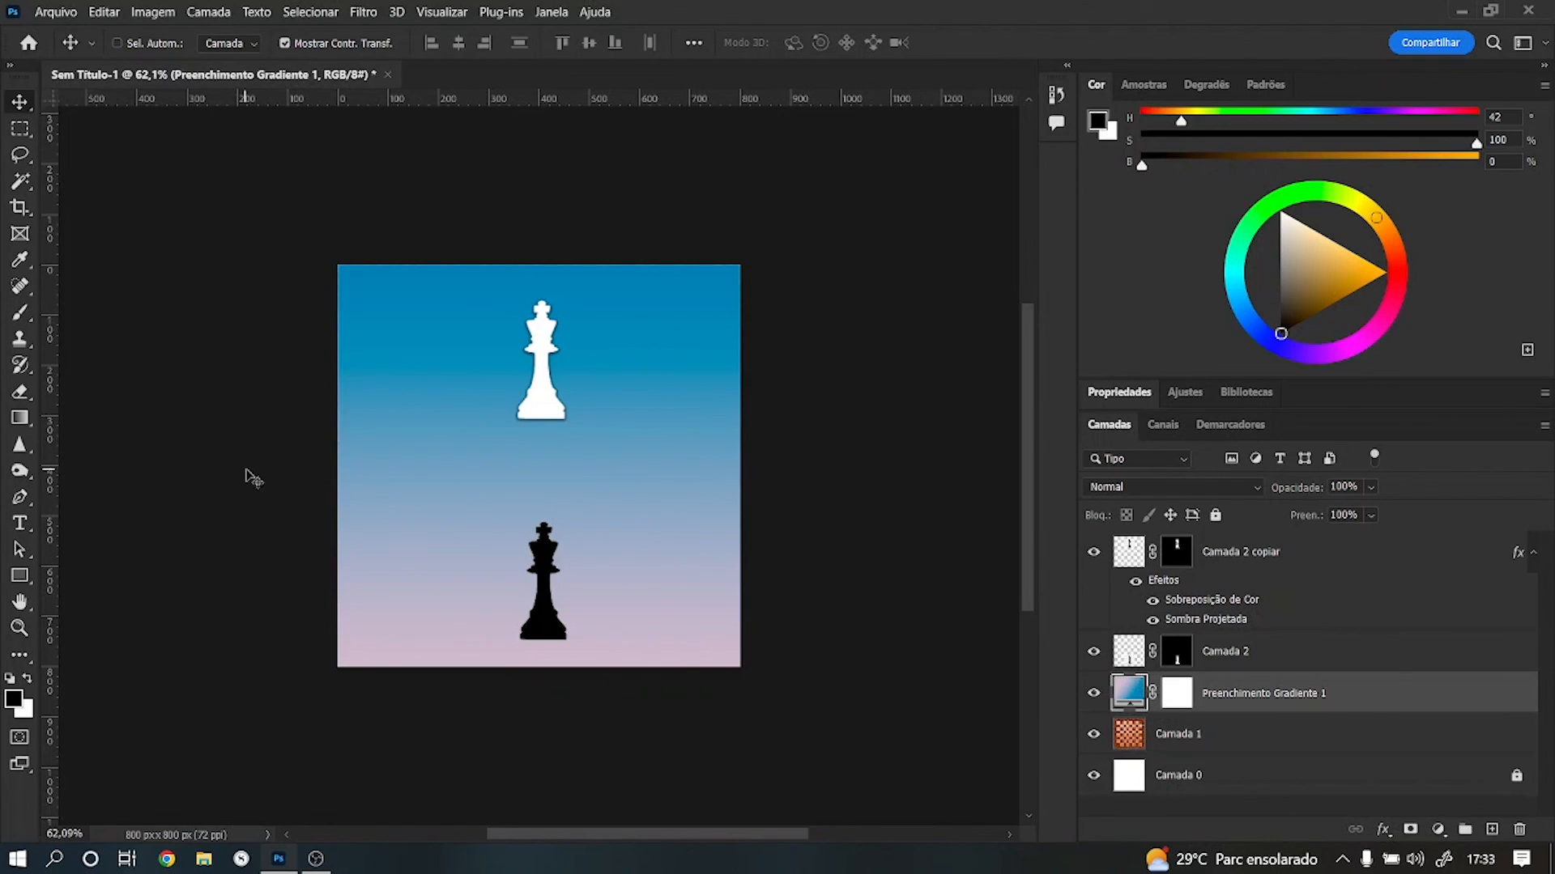